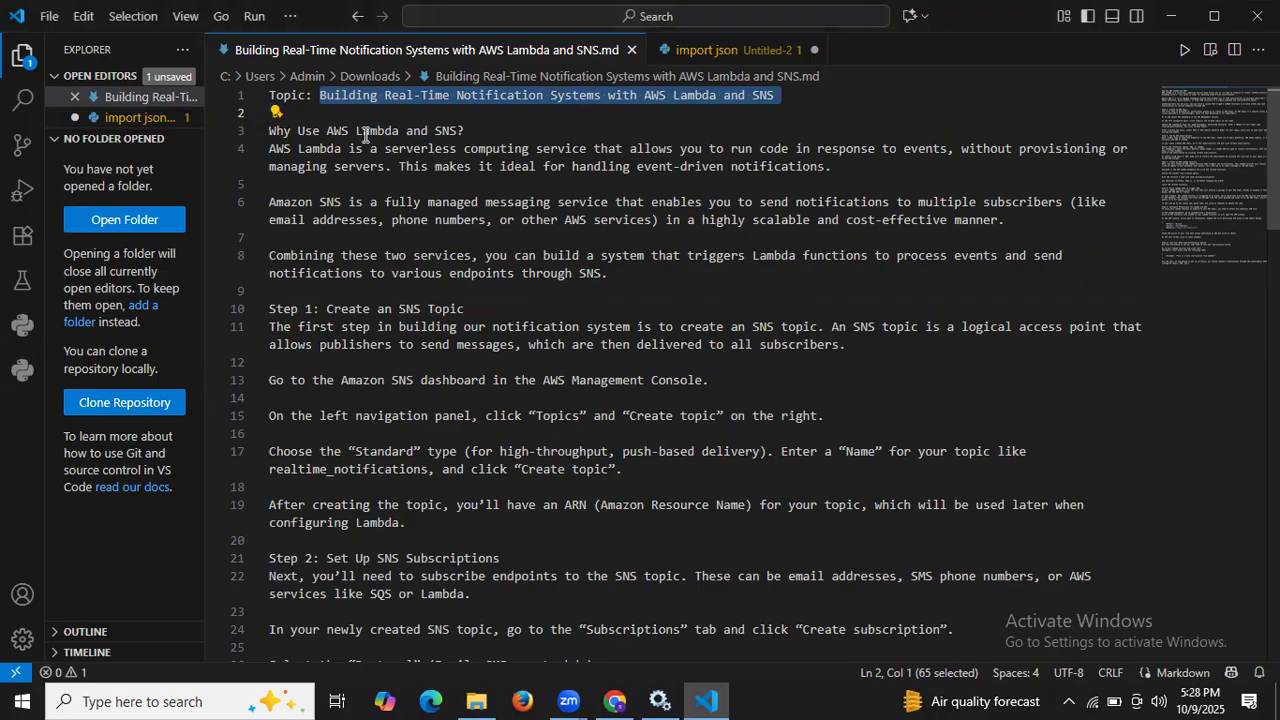
Read the guide's introduction on AWS Lambda and SNS and its Step 1 instructions for creating an SNS topic
{"action": "left_click_drag", "start_coordinate": [362, 134], "coordinate": [492, 136]}
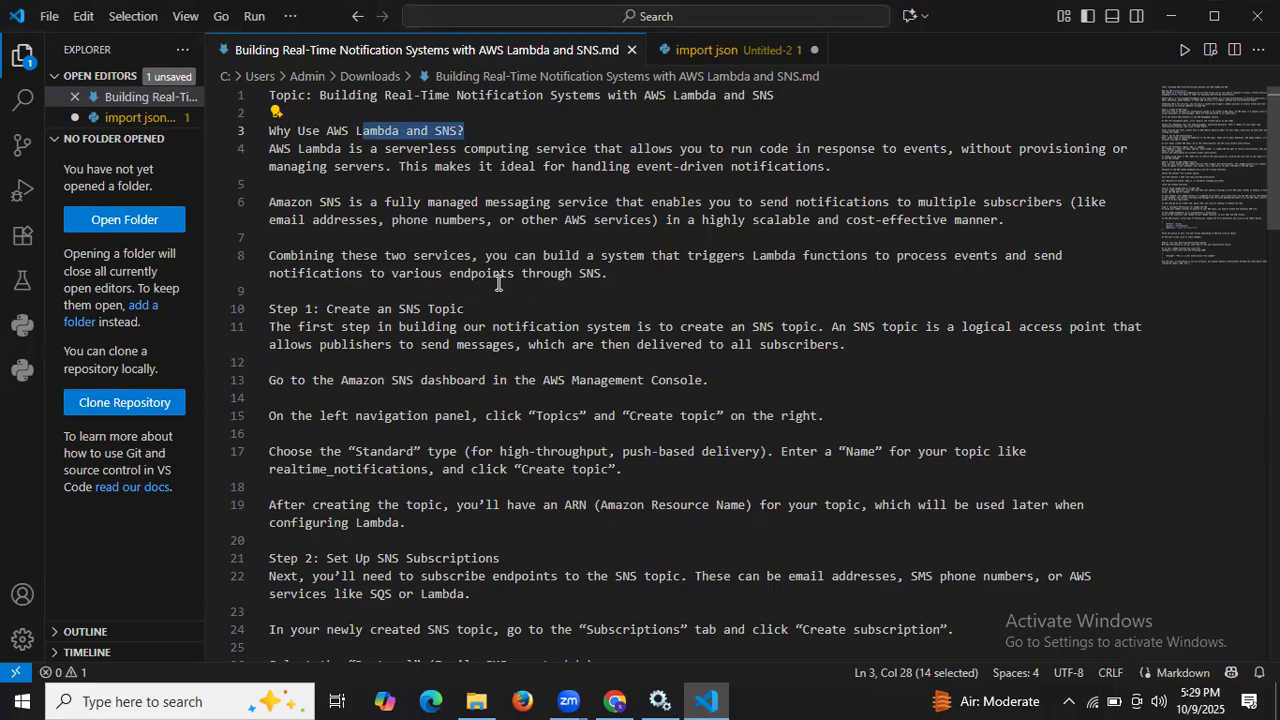
{"action": "scroll", "coordinate": [498, 284], "scroll_direction": "down", "scroll_amount": 1}
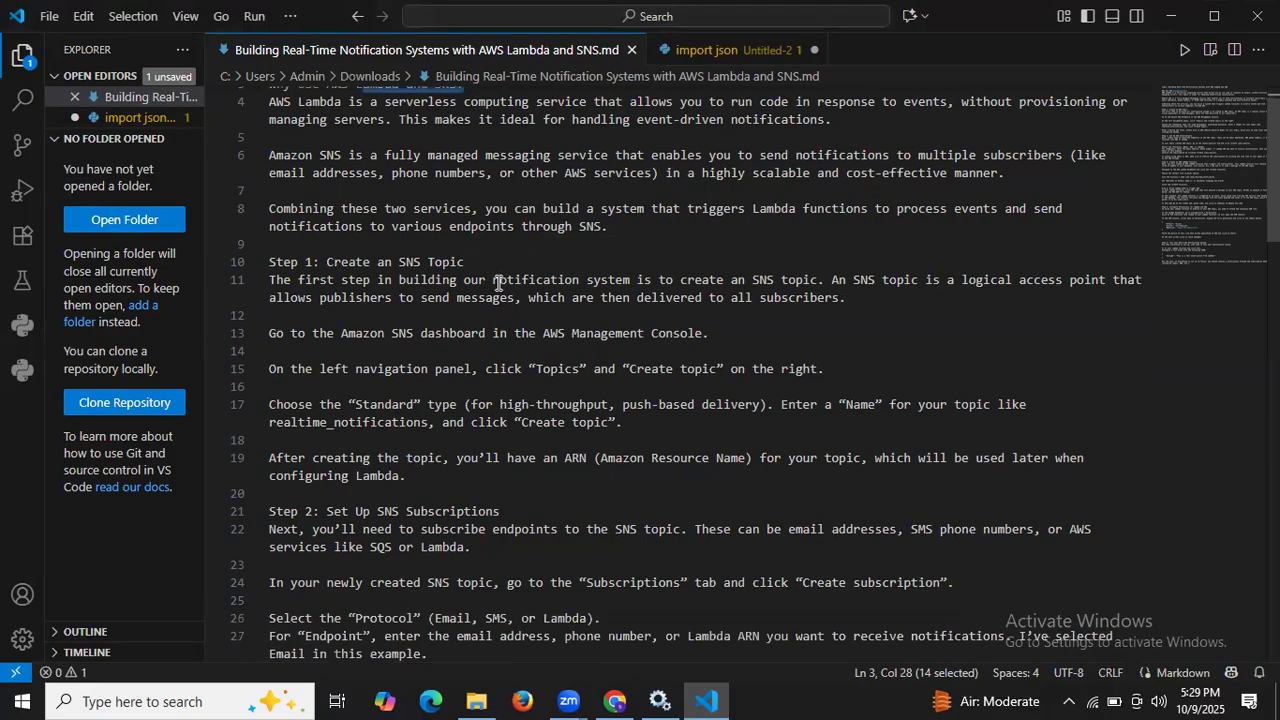
{"action": "scroll", "coordinate": [498, 284], "scroll_direction": "up", "scroll_amount": 1}
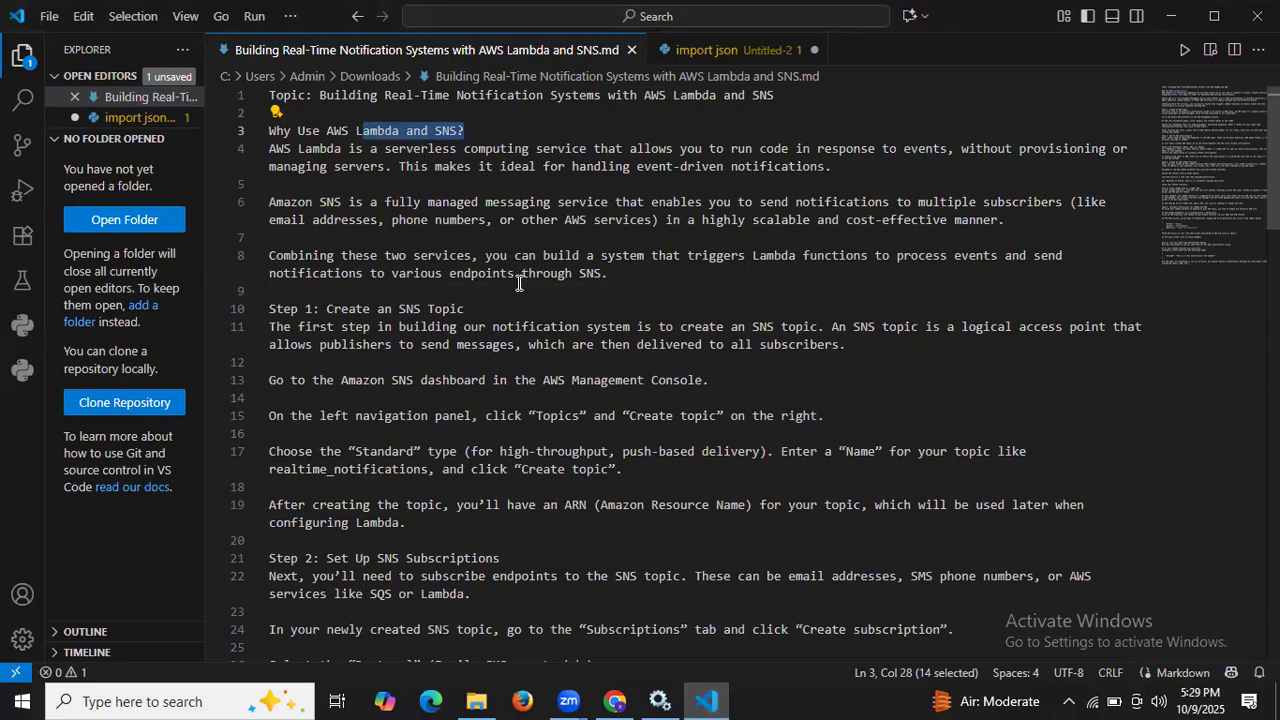
{"action": "scroll", "coordinate": [520, 283], "scroll_direction": "down", "scroll_amount": 2}
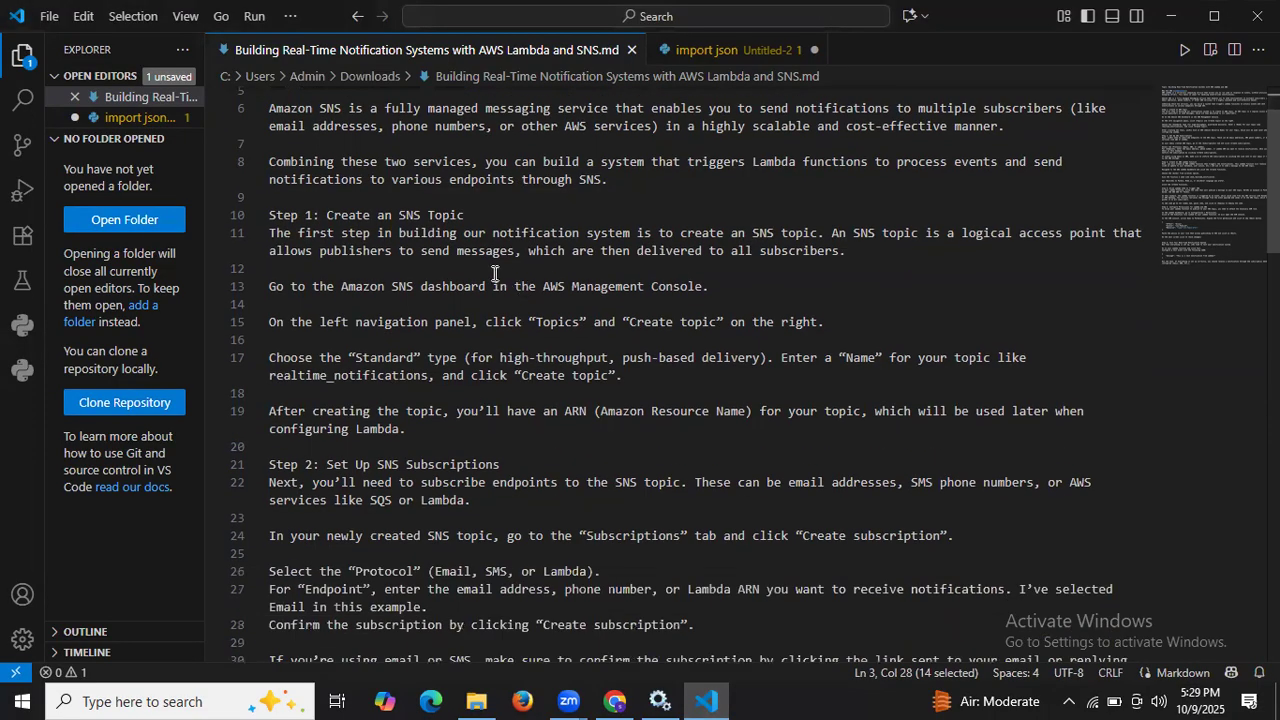
{"action": "left_click_drag", "start_coordinate": [327, 215], "coordinate": [481, 218]}
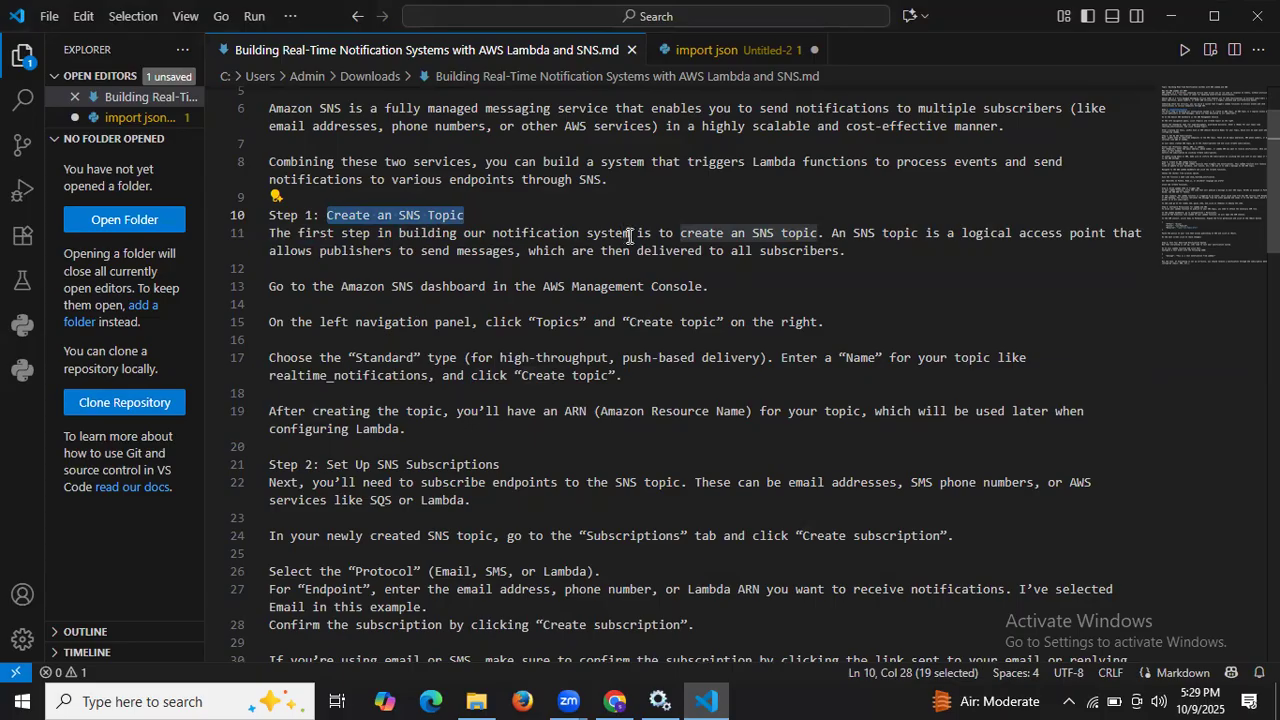
{"action": "left_click", "coordinate": [682, 234]}
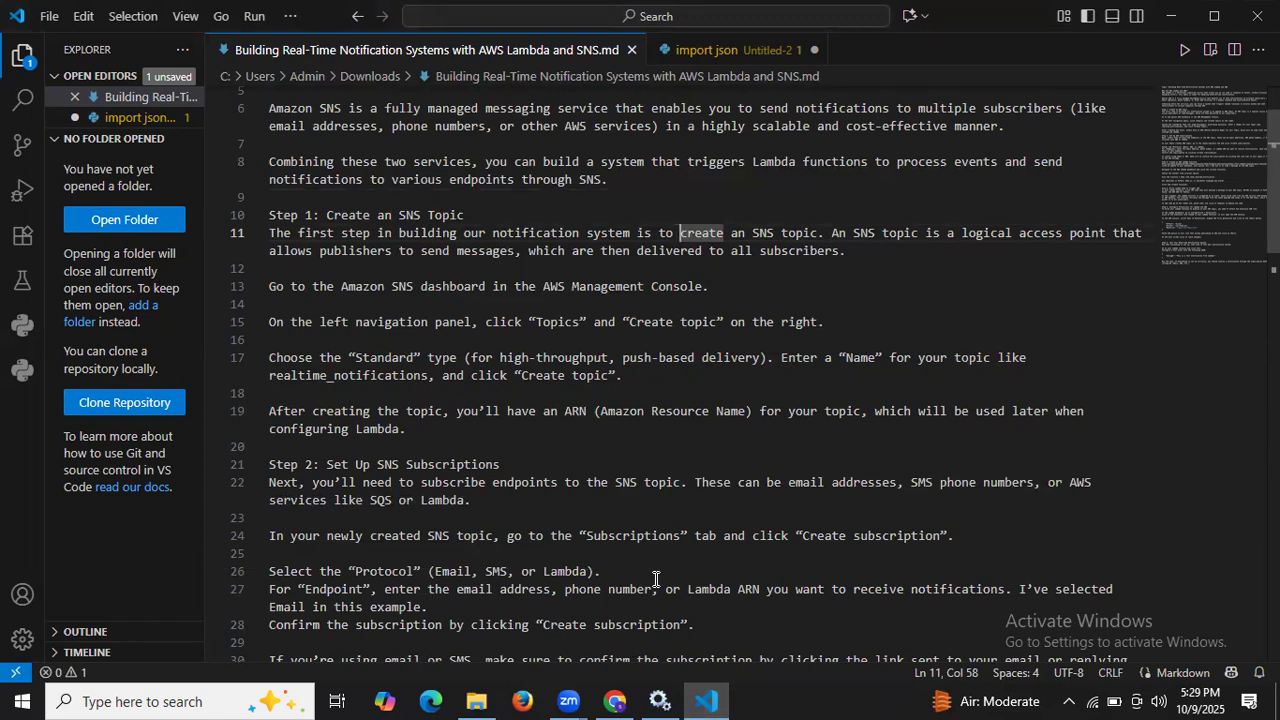
Switch to Chrome, search the AWS console for "sns" and open Simple Notification Service in a new browser tab
{"action": "left_click", "coordinate": [614, 701]}
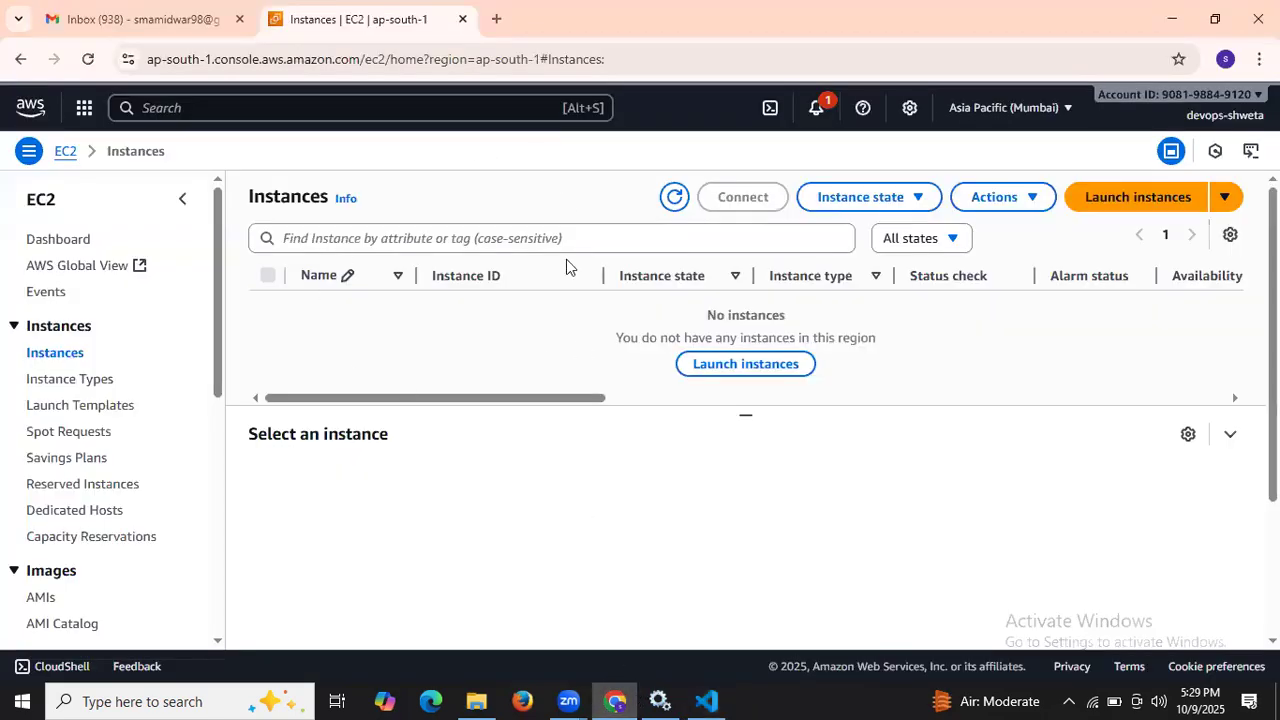
{"action": "left_click", "coordinate": [440, 106]}
{"action": "type", "text": "sns"}
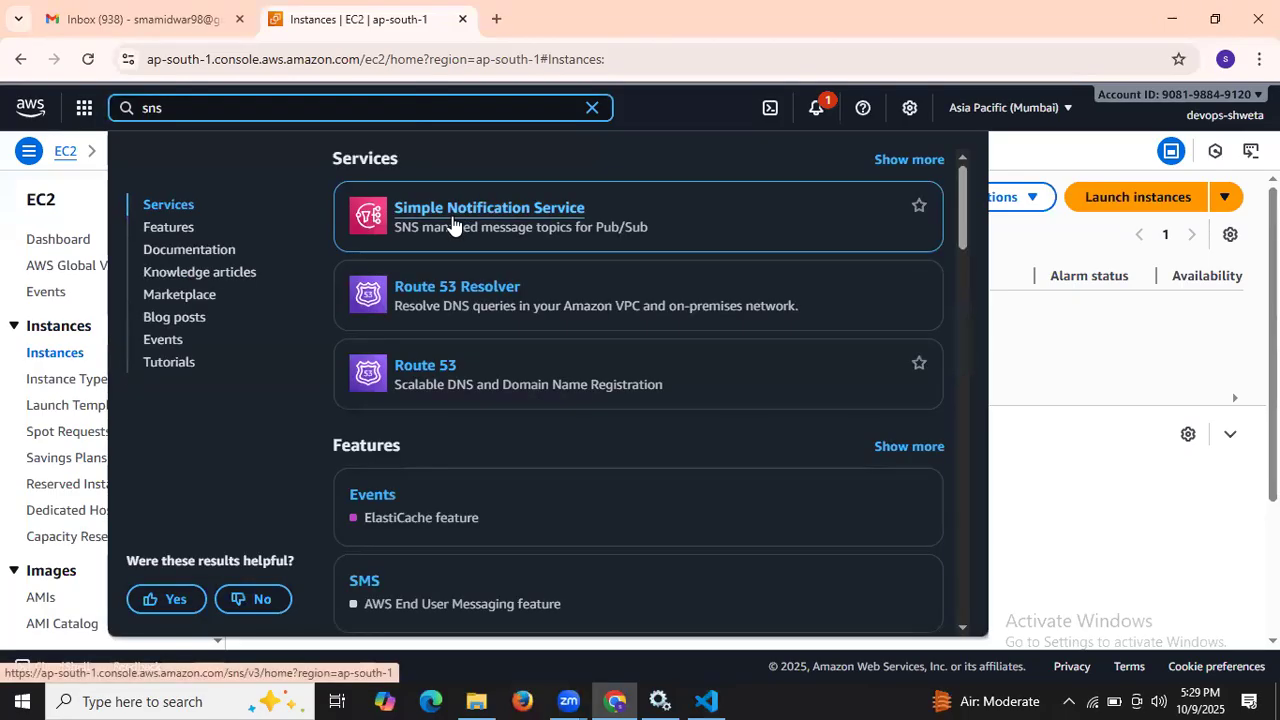
{"action": "right_click", "coordinate": [452, 224]}
{"action": "left_click", "coordinate": [484, 236]}
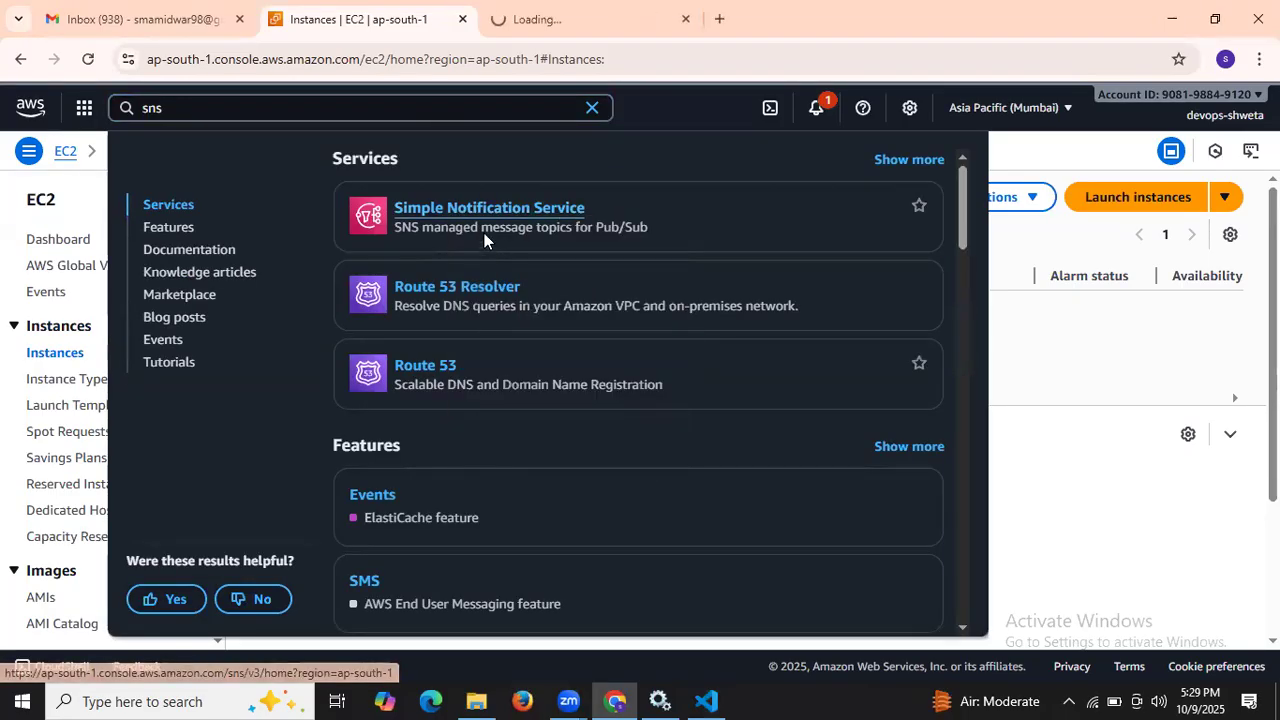
{"action": "left_click", "coordinate": [592, 107]}
{"action": "left_click", "coordinate": [580, 19]}
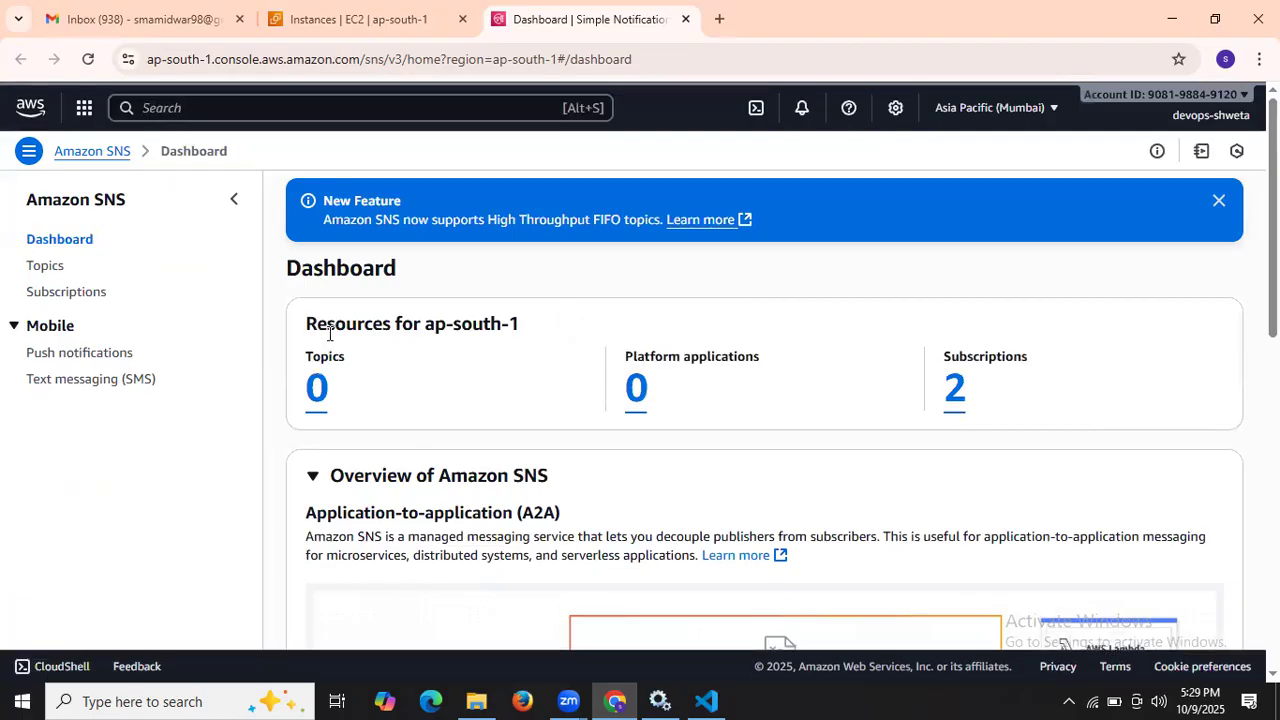
Start a new SNS topic of type Standard and name it realtime_notifications
{"action": "left_click", "coordinate": [316, 394]}
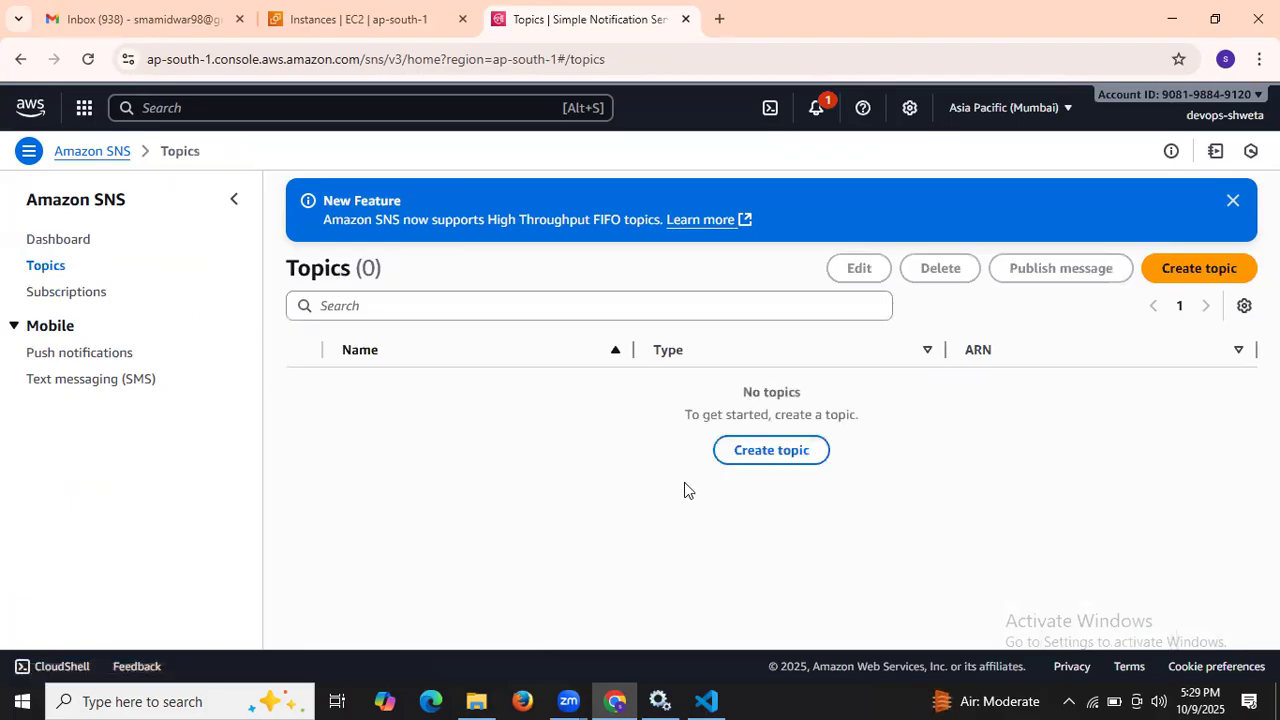
{"action": "left_click", "coordinate": [755, 463]}
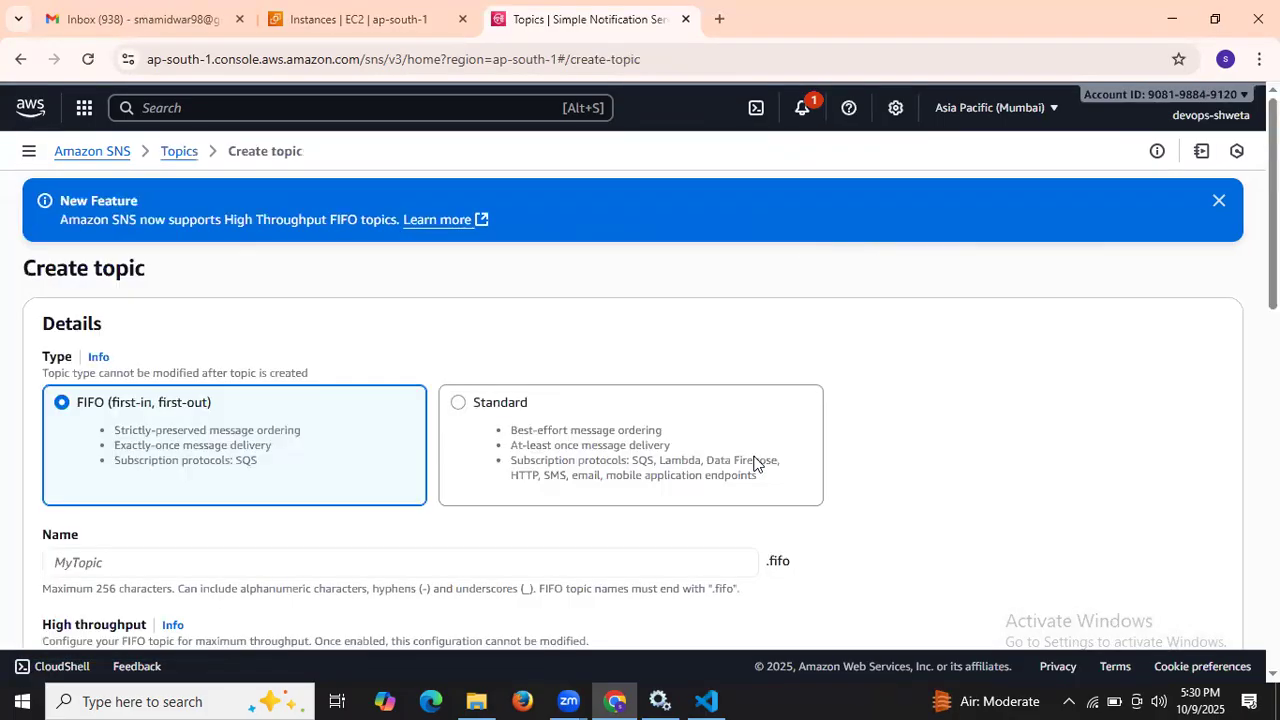
{"action": "left_click", "coordinate": [460, 402]}
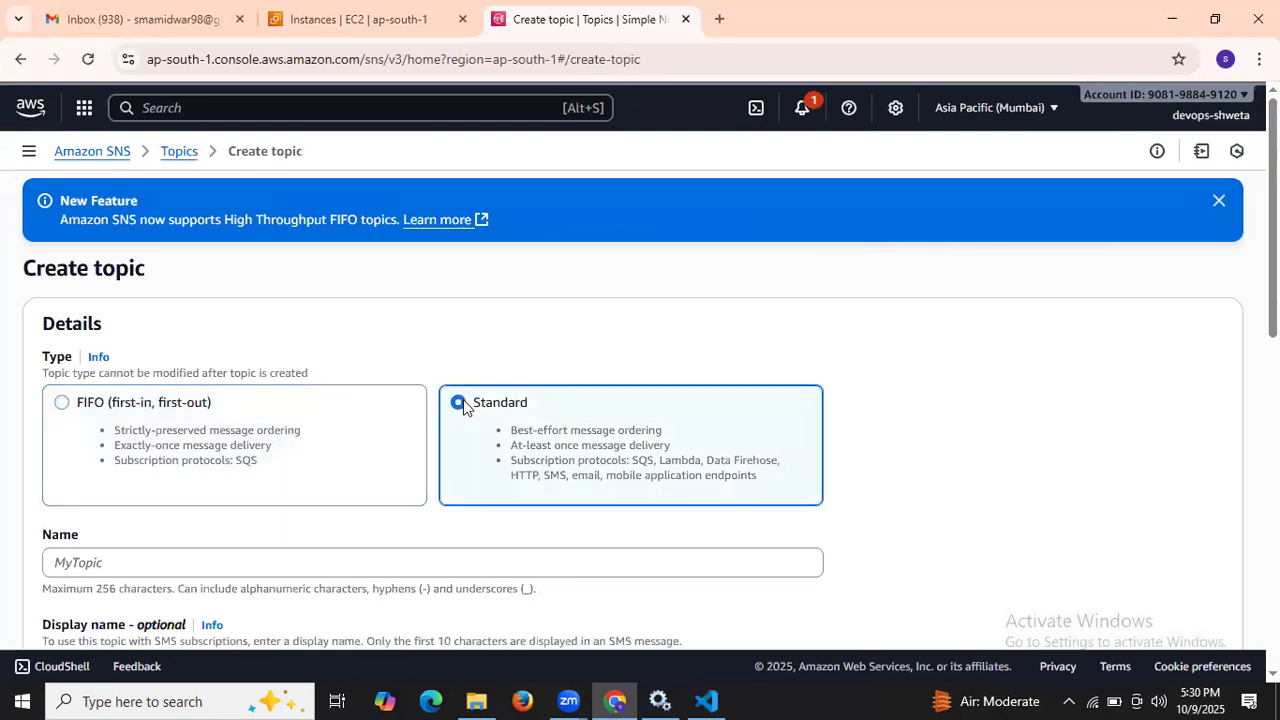
{"action": "scroll", "coordinate": [466, 406], "scroll_direction": "down", "scroll_amount": 2}
{"action": "left_click", "coordinate": [429, 368]}
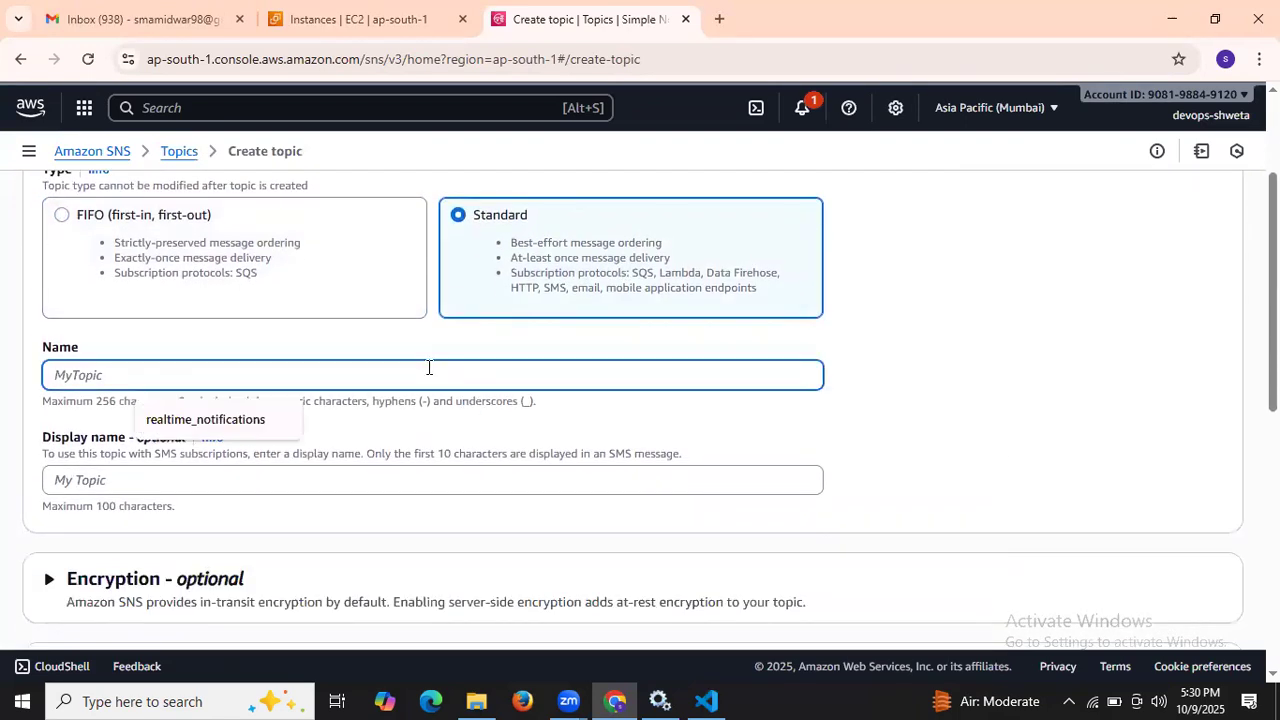
{"action": "left_click", "coordinate": [205, 419]}
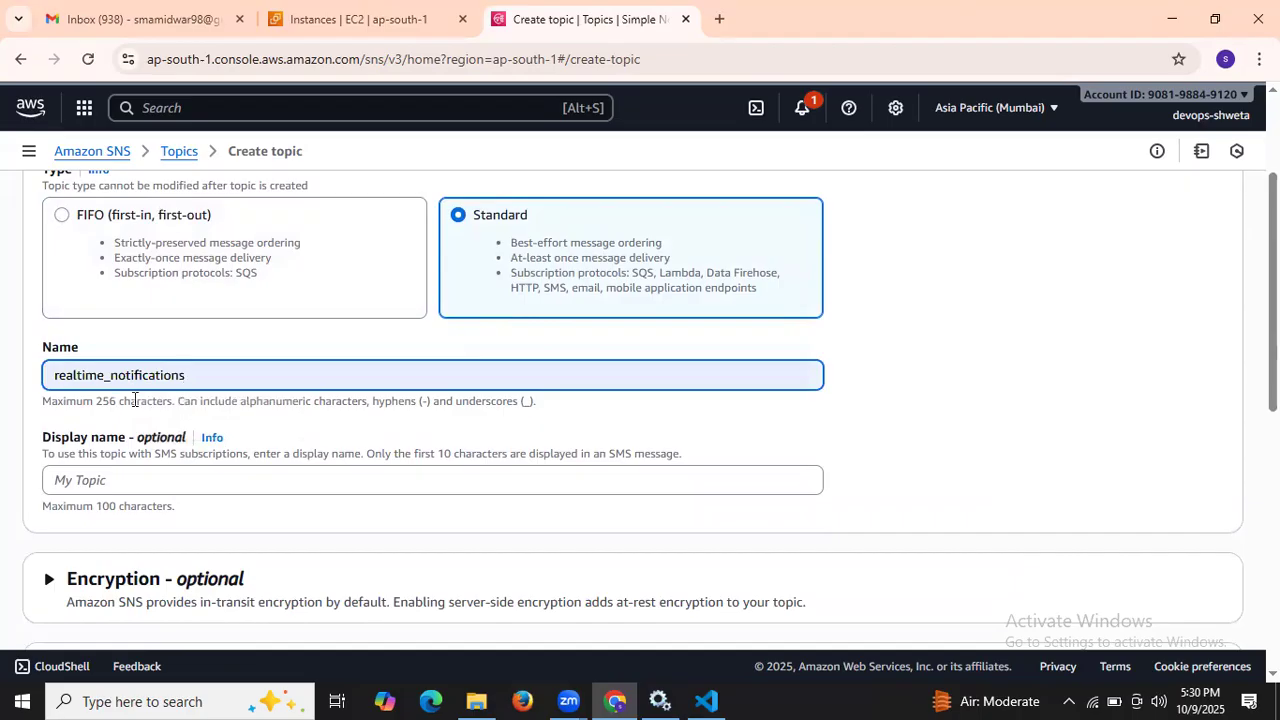
Check the topic settings against the guide in VS Code and create the topic in Chrome with the optional display name left empty
{"action": "scroll", "coordinate": [188, 392], "scroll_direction": "down", "scroll_amount": 2}
{"action": "left_click", "coordinate": [117, 297]}
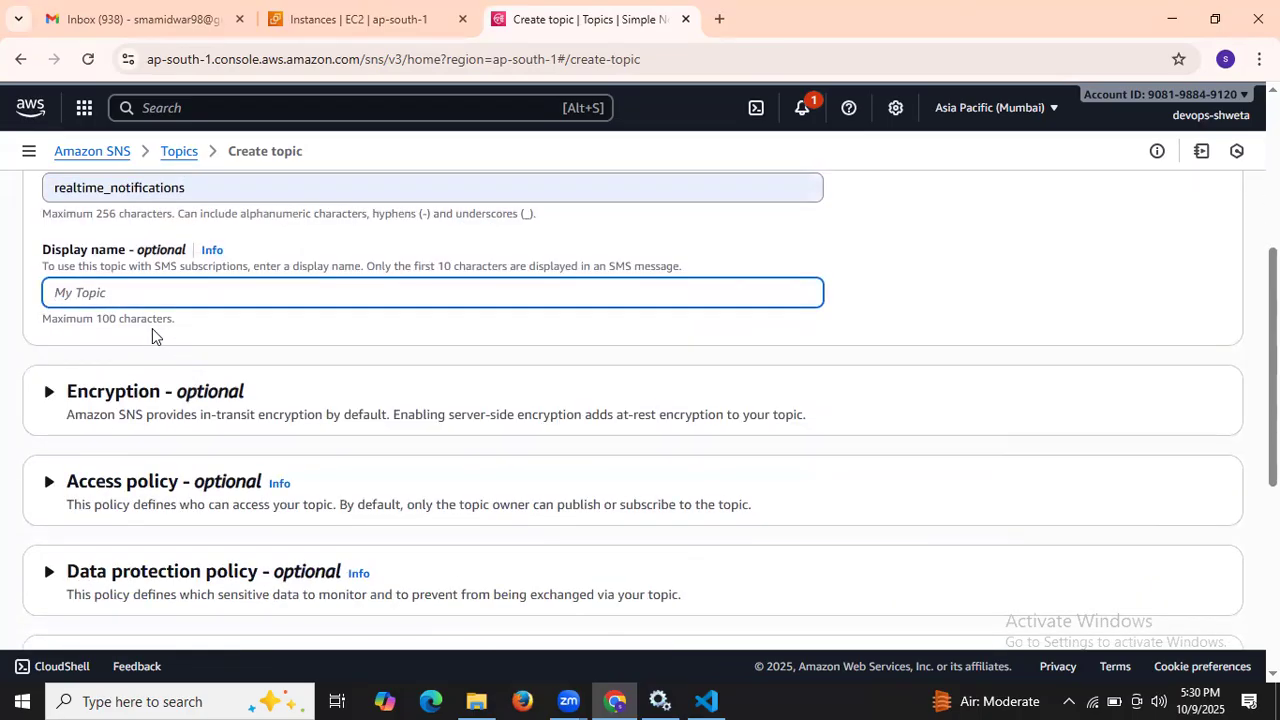
{"action": "left_click", "coordinate": [706, 701]}
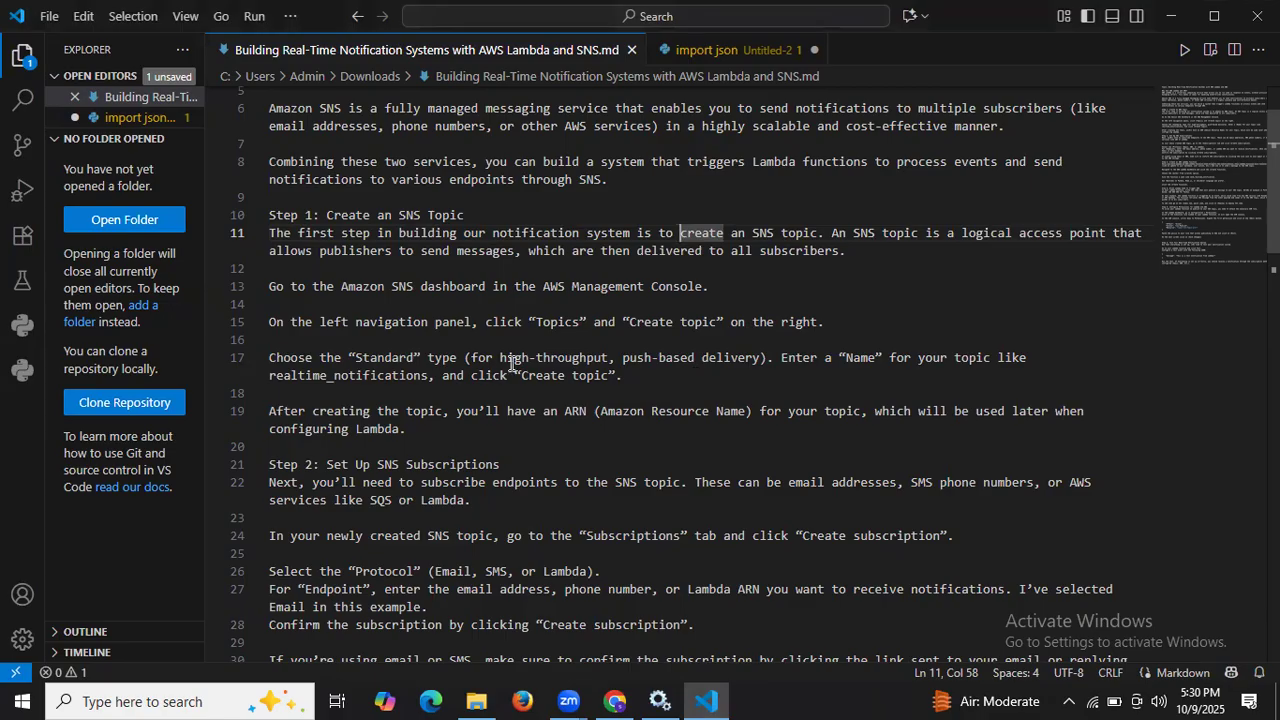
{"action": "left_click", "coordinate": [615, 700]}
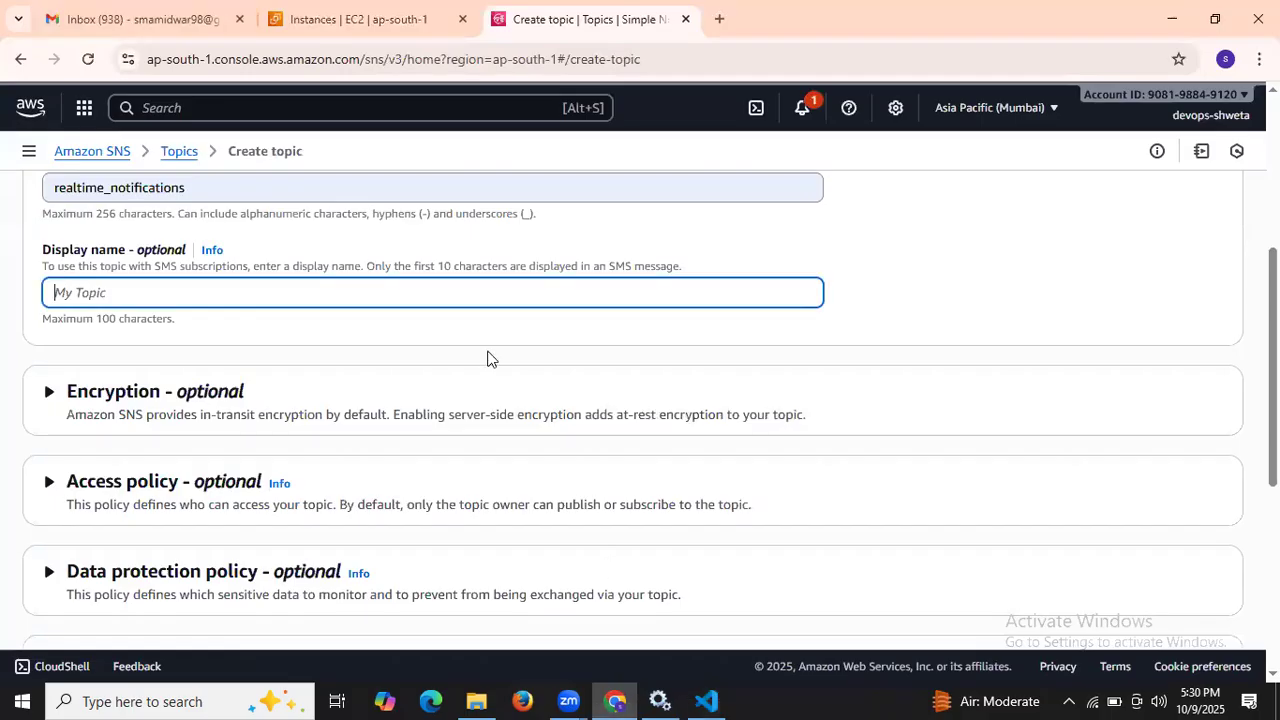
{"action": "scroll", "coordinate": [240, 260], "scroll_direction": "up", "scroll_amount": 4}
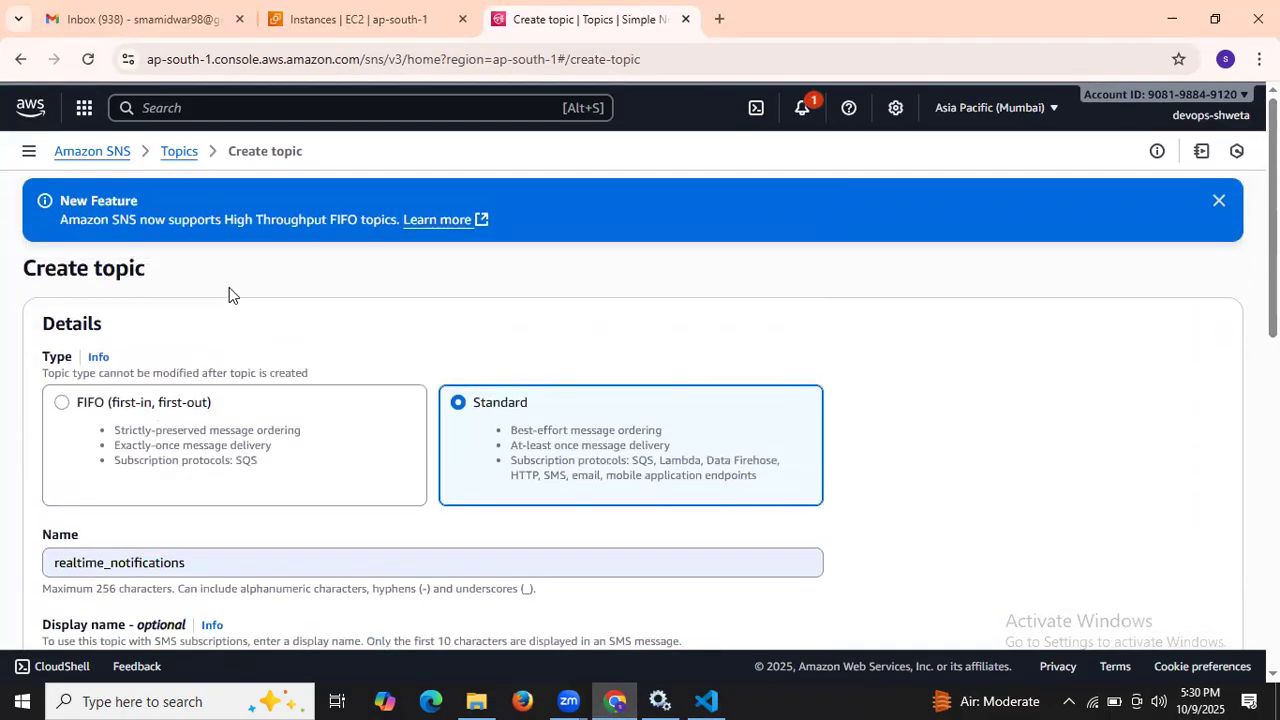
{"action": "scroll", "coordinate": [565, 378], "scroll_direction": "down", "scroll_amount": 4}
{"action": "scroll", "coordinate": [565, 378], "scroll_direction": "down", "scroll_amount": 5}
{"action": "left_click", "coordinate": [1174, 600]}
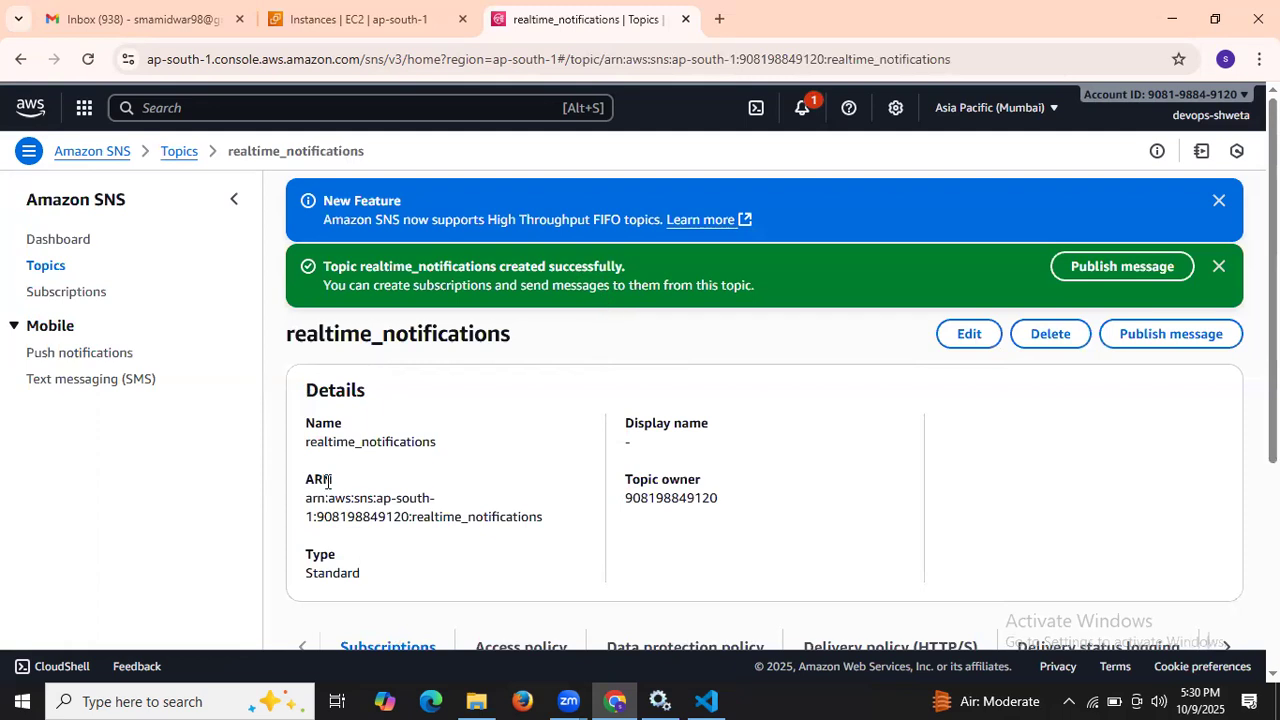
Copy the realtime_notifications topic's ARN into a new Notepad document and return to the topic page in Chrome
{"action": "left_click_drag", "start_coordinate": [306, 498], "coordinate": [560, 530]}
{"action": "key", "text": "ctrl+c"}
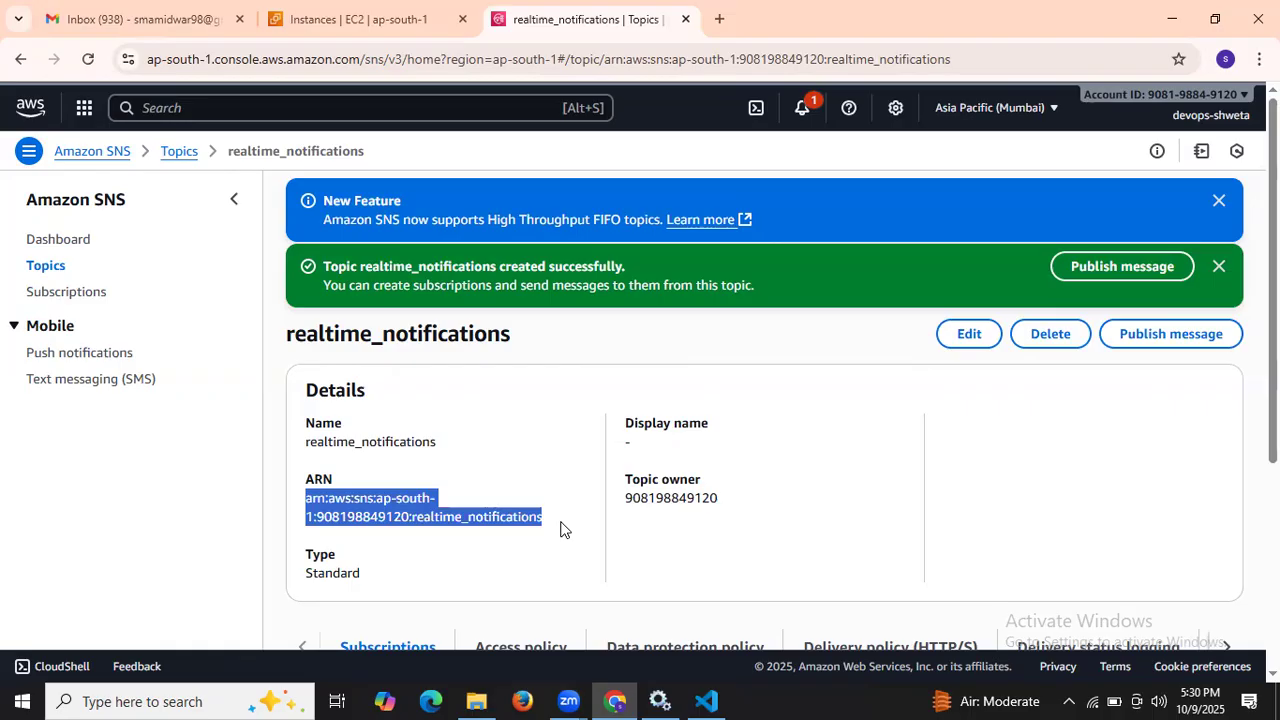
{"action": "left_click", "coordinate": [157, 700]}
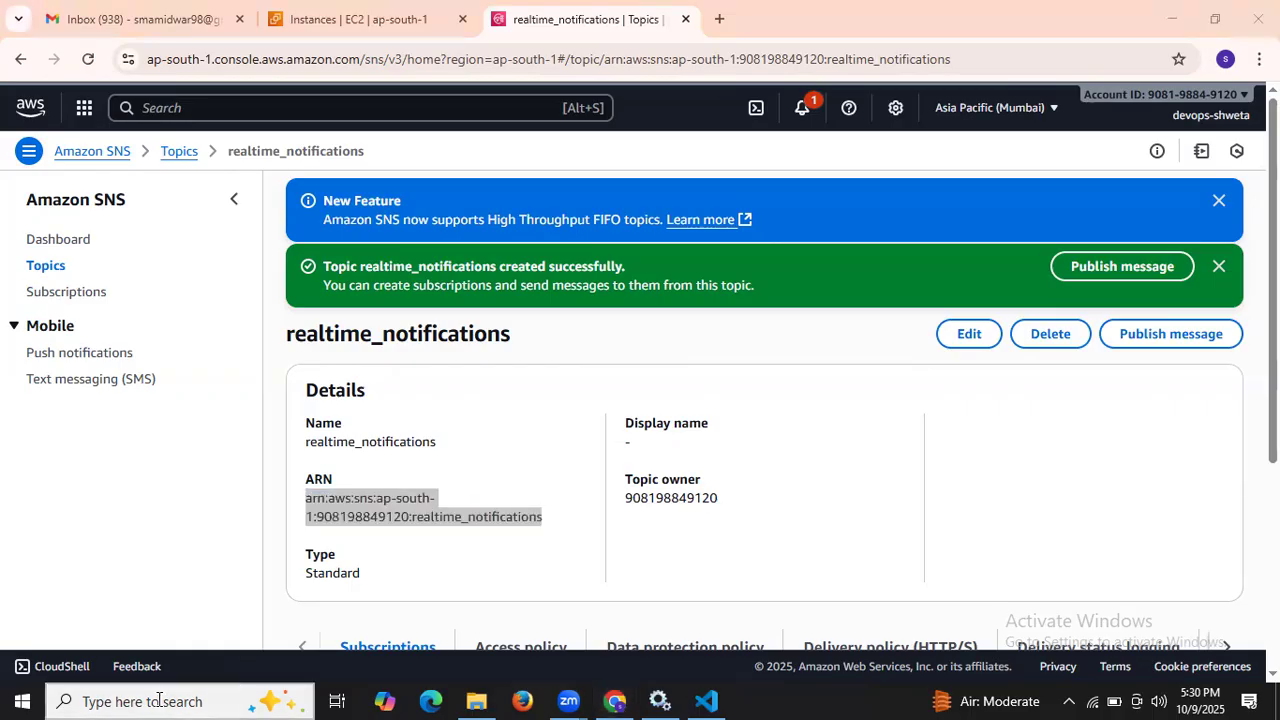
{"action": "type", "text": "note"}
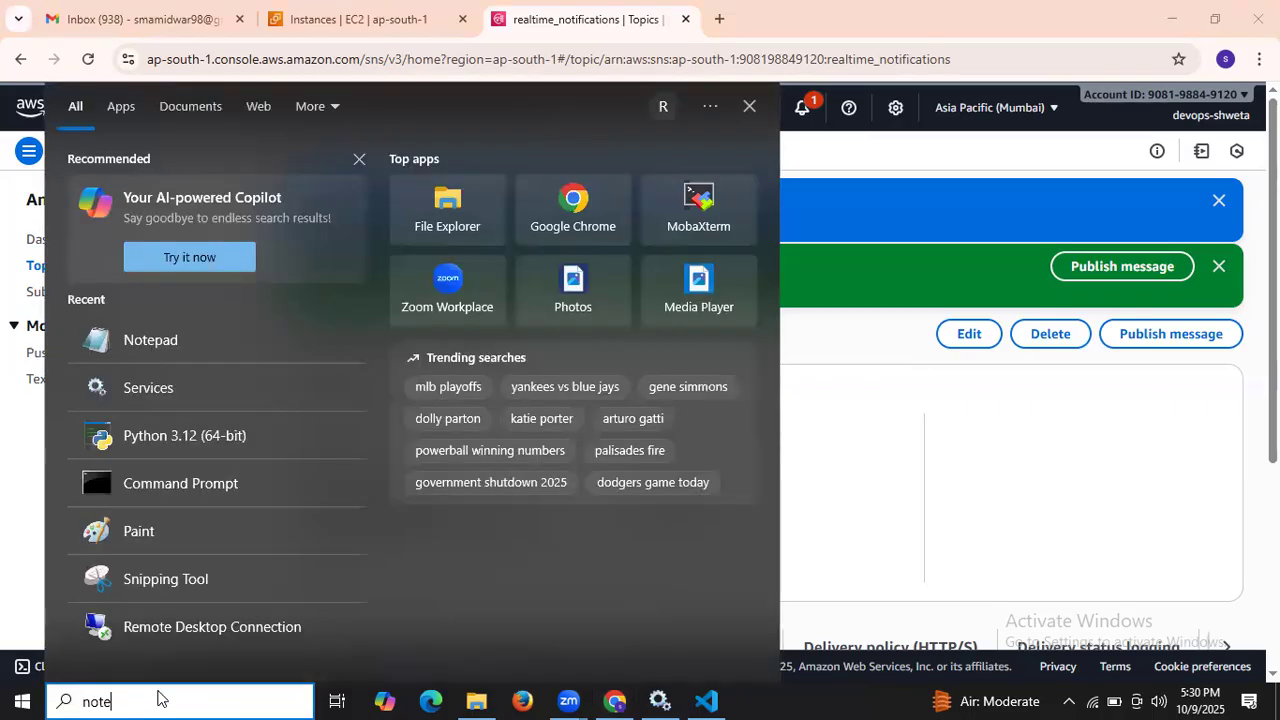
{"action": "left_click", "coordinate": [212, 190]}
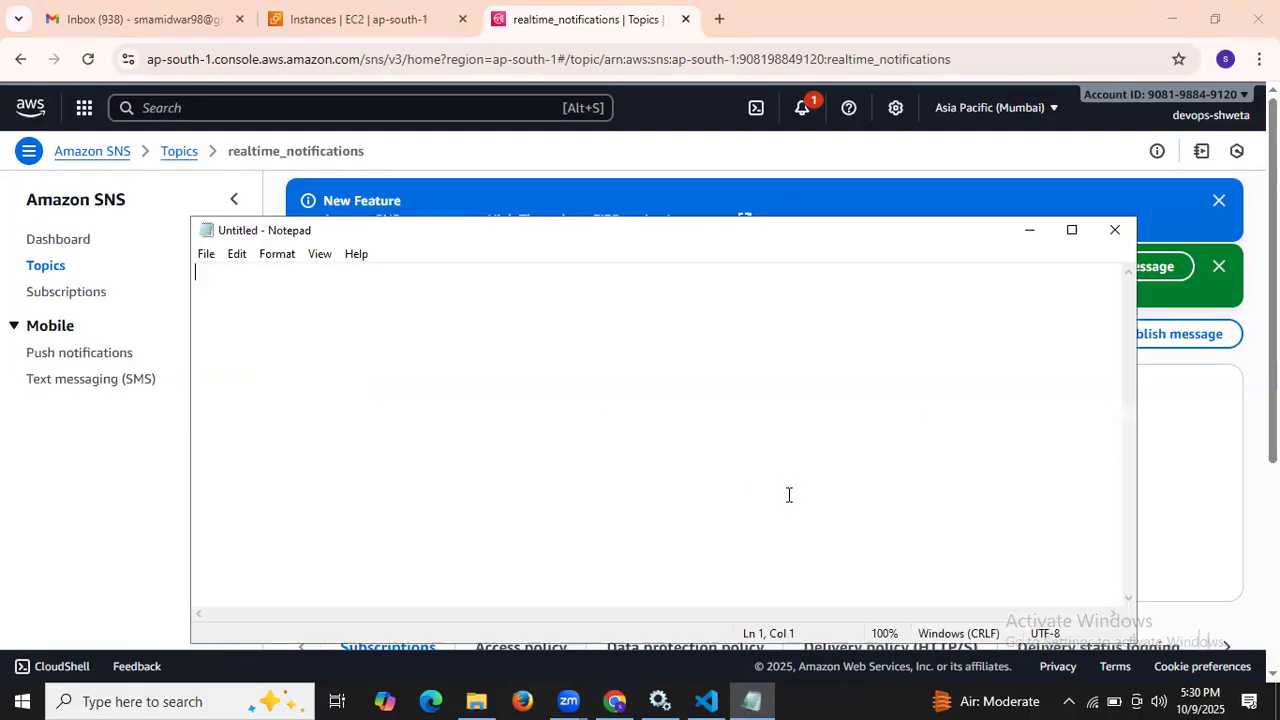
{"action": "key", "text": "ctrl+v"}
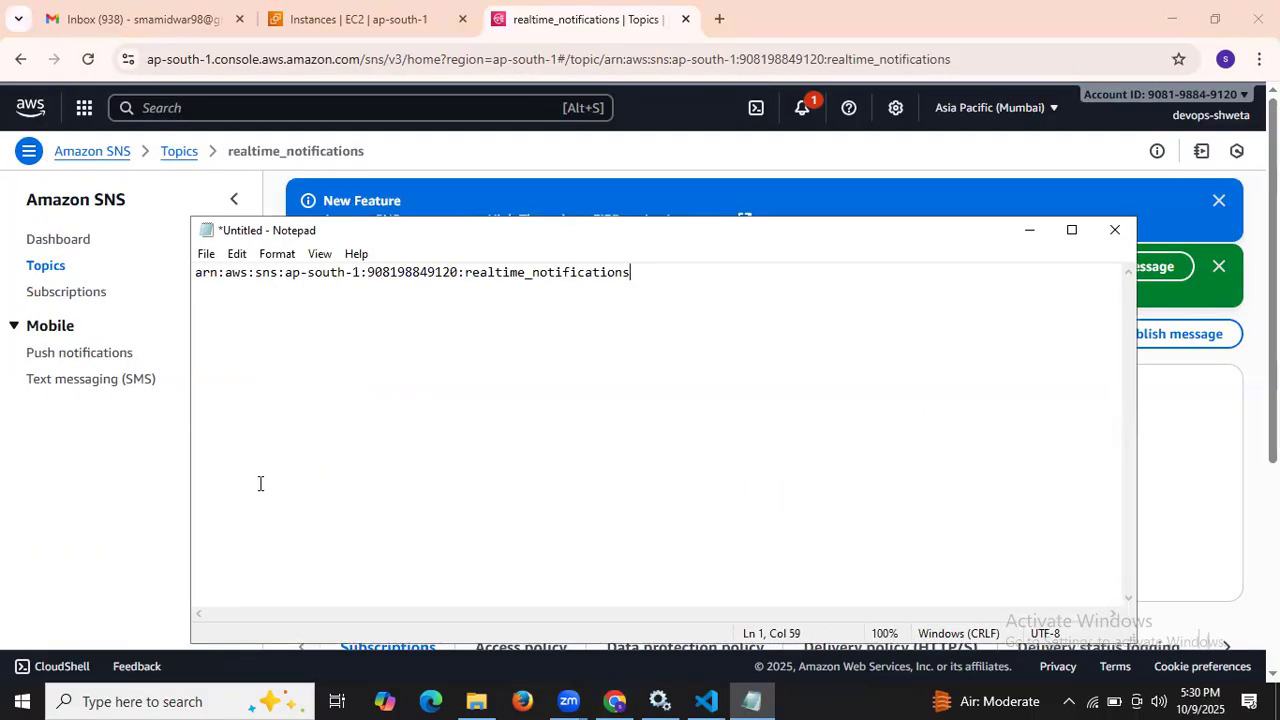
{"action": "left_click", "coordinate": [134, 530]}
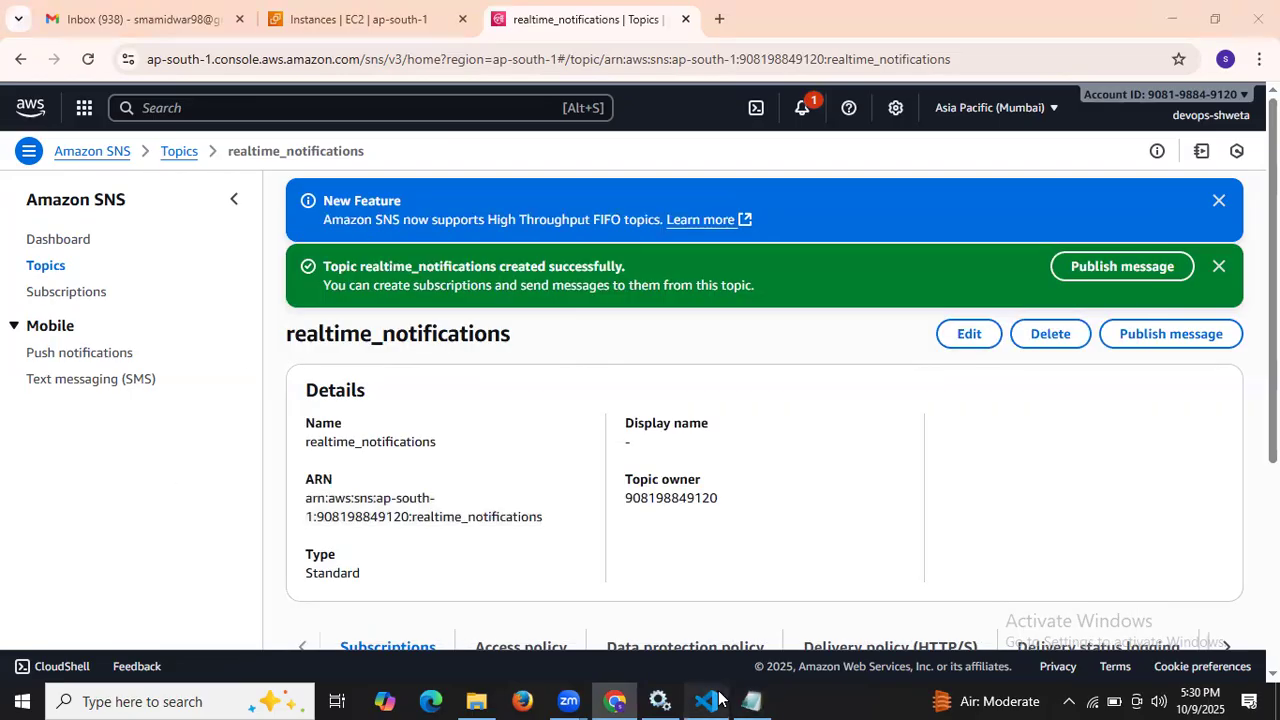
Switch to VS Code and read the guide's note on the topic ARN and its Step 2 on setting up SNS subscriptions
{"action": "left_click", "coordinate": [706, 701]}
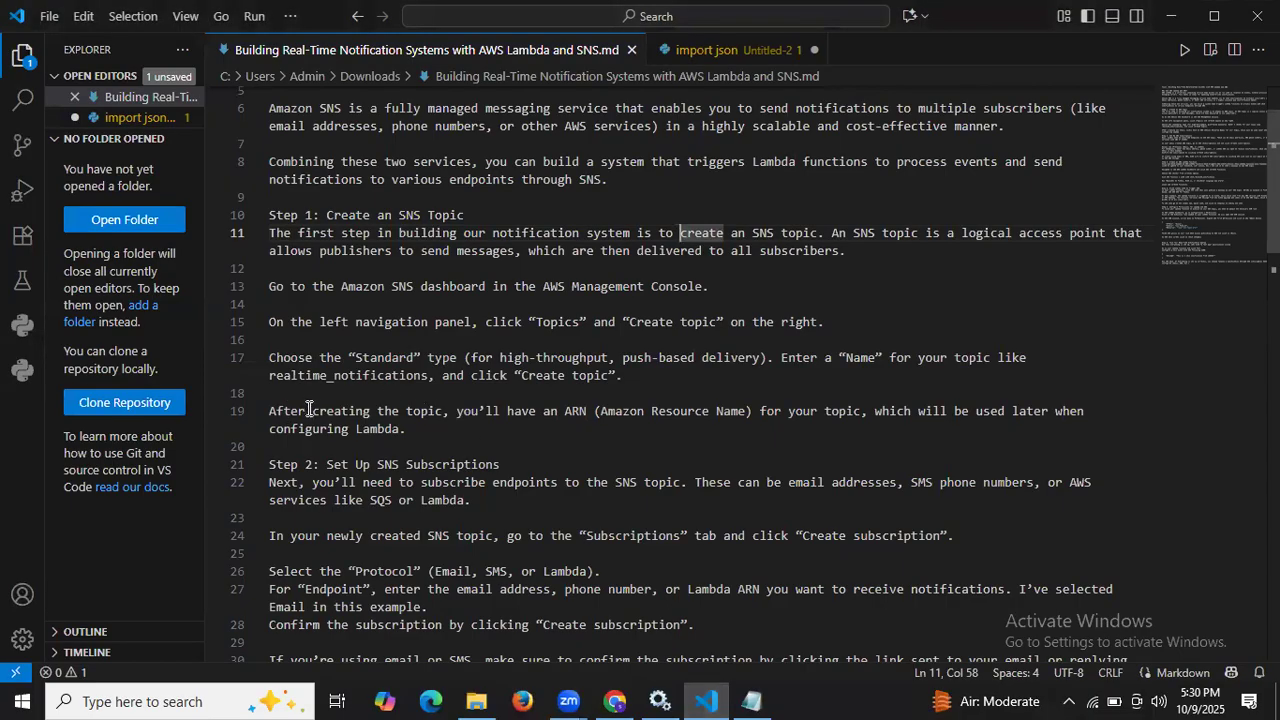
{"action": "left_click", "coordinate": [272, 412]}
{"action": "left_click", "coordinate": [406, 429], "text": "shift"}
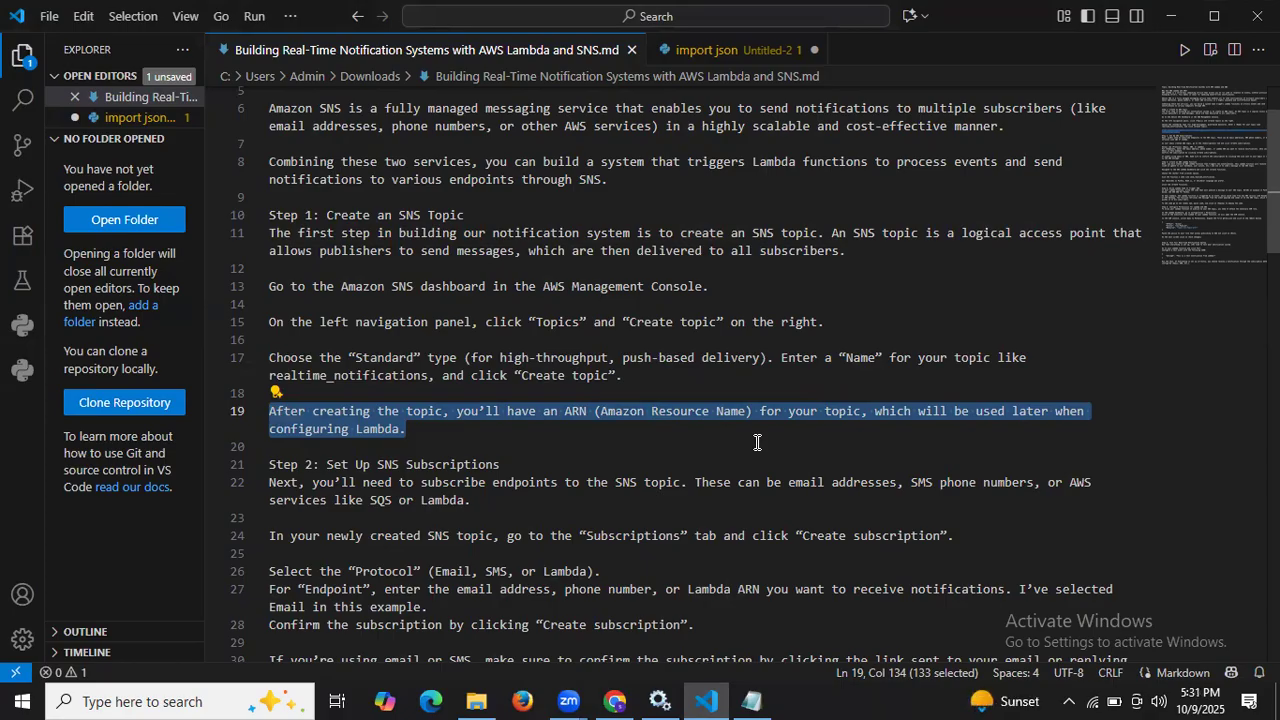
{"action": "scroll", "coordinate": [759, 442], "scroll_direction": "down", "scroll_amount": 3}
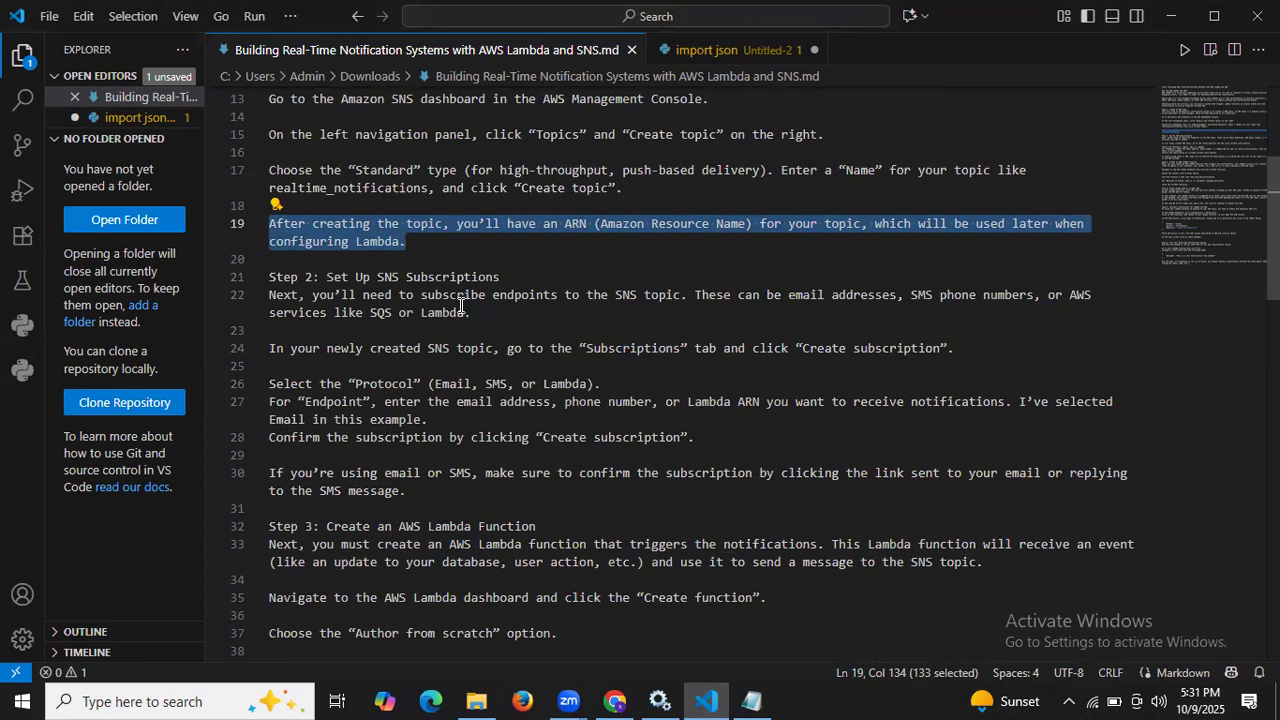
{"action": "left_click_drag", "start_coordinate": [320, 277], "coordinate": [509, 279]}
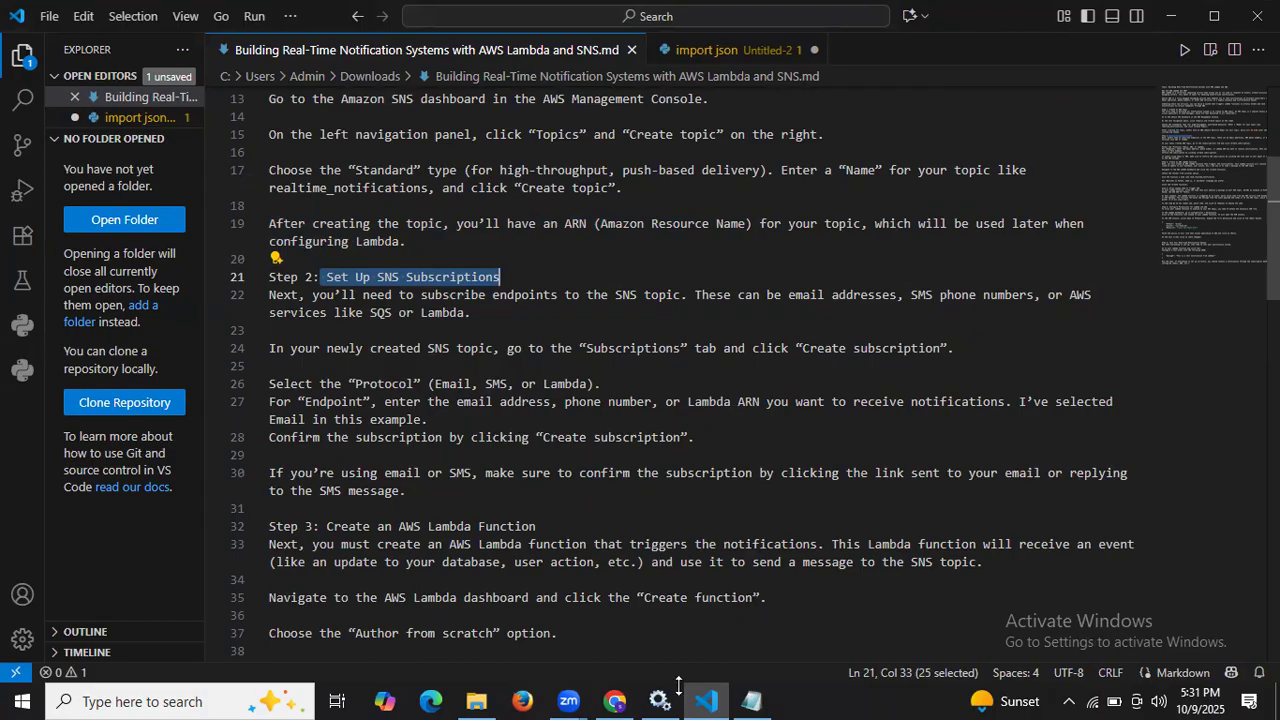
Switch to Chrome, start a new subscription for the realtime_notifications topic and display the available protocols
{"action": "left_click", "coordinate": [615, 701]}
{"action": "scroll", "coordinate": [517, 453], "scroll_direction": "down", "scroll_amount": 3}
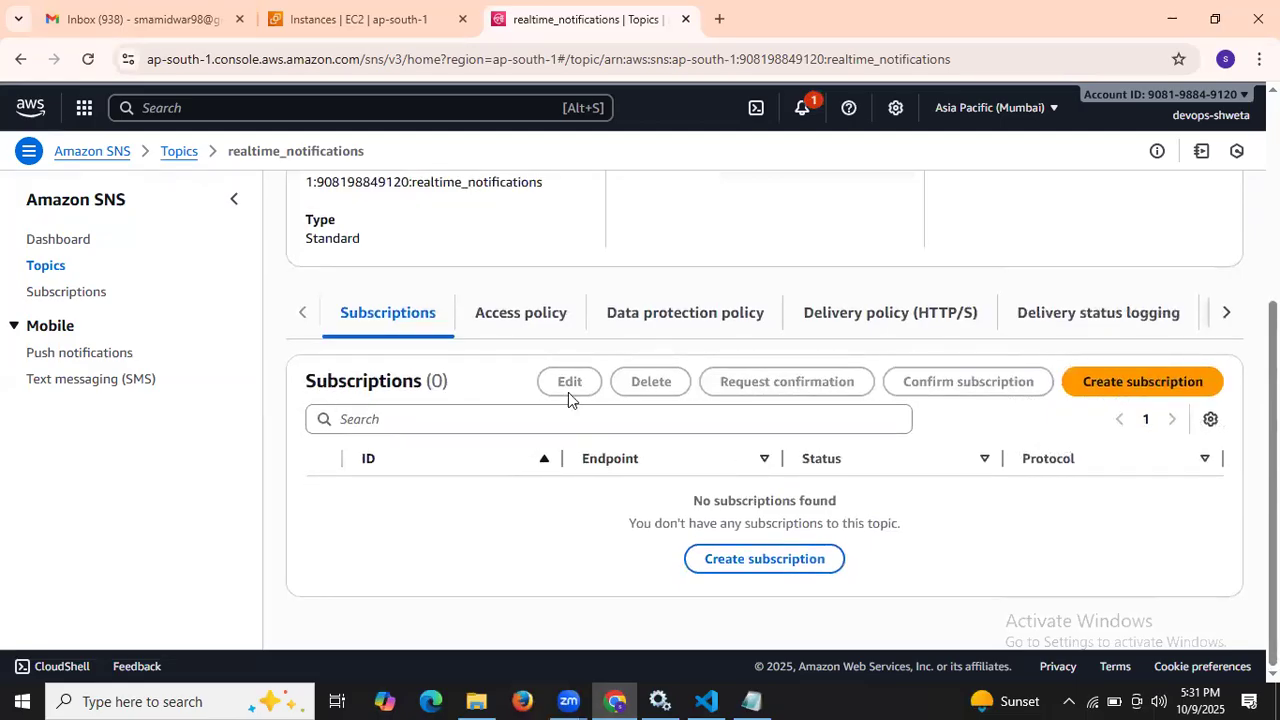
{"action": "left_click", "coordinate": [1143, 390]}
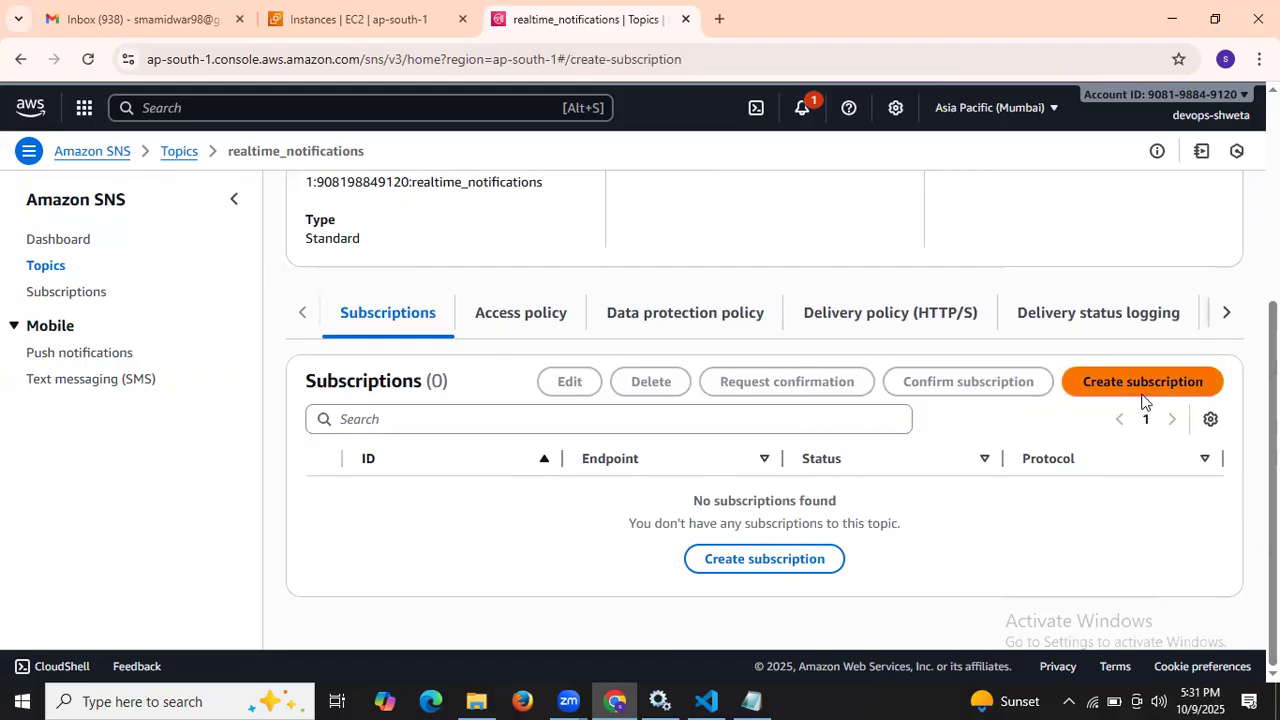
{"action": "scroll", "coordinate": [455, 335], "scroll_direction": "up", "scroll_amount": 2}
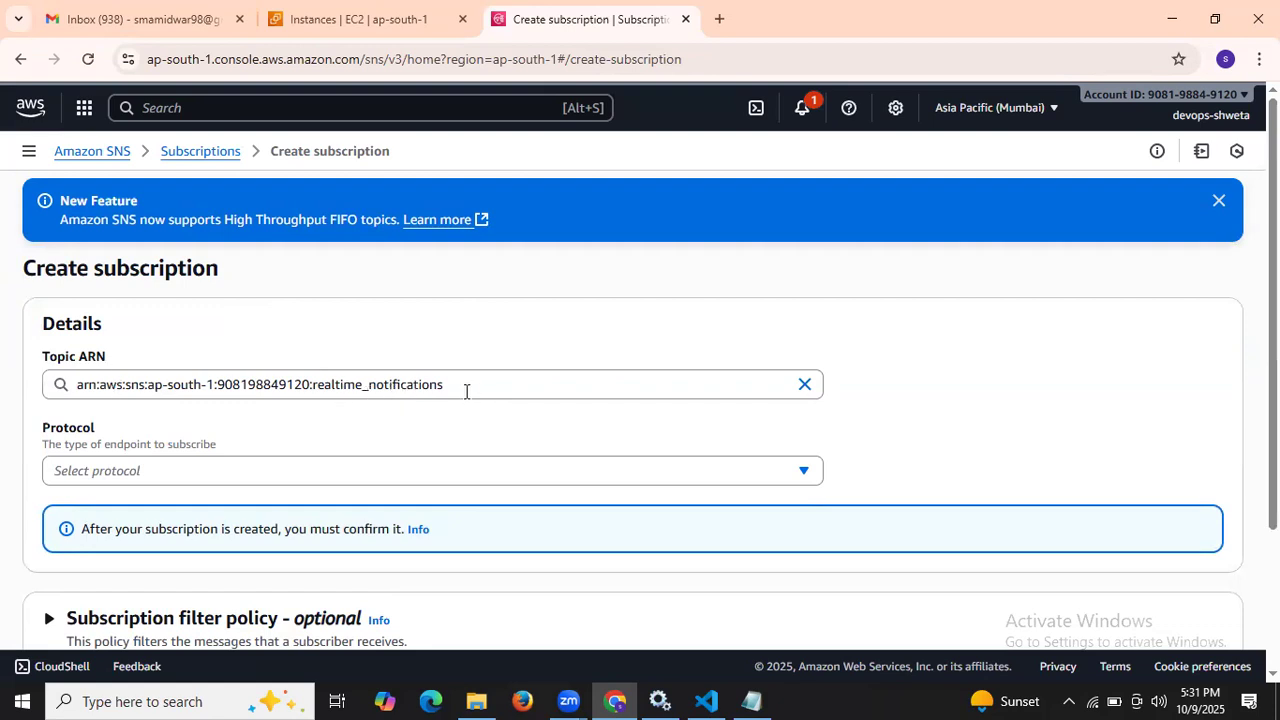
{"action": "scroll", "coordinate": [390, 388], "scroll_direction": "down", "scroll_amount": 1}
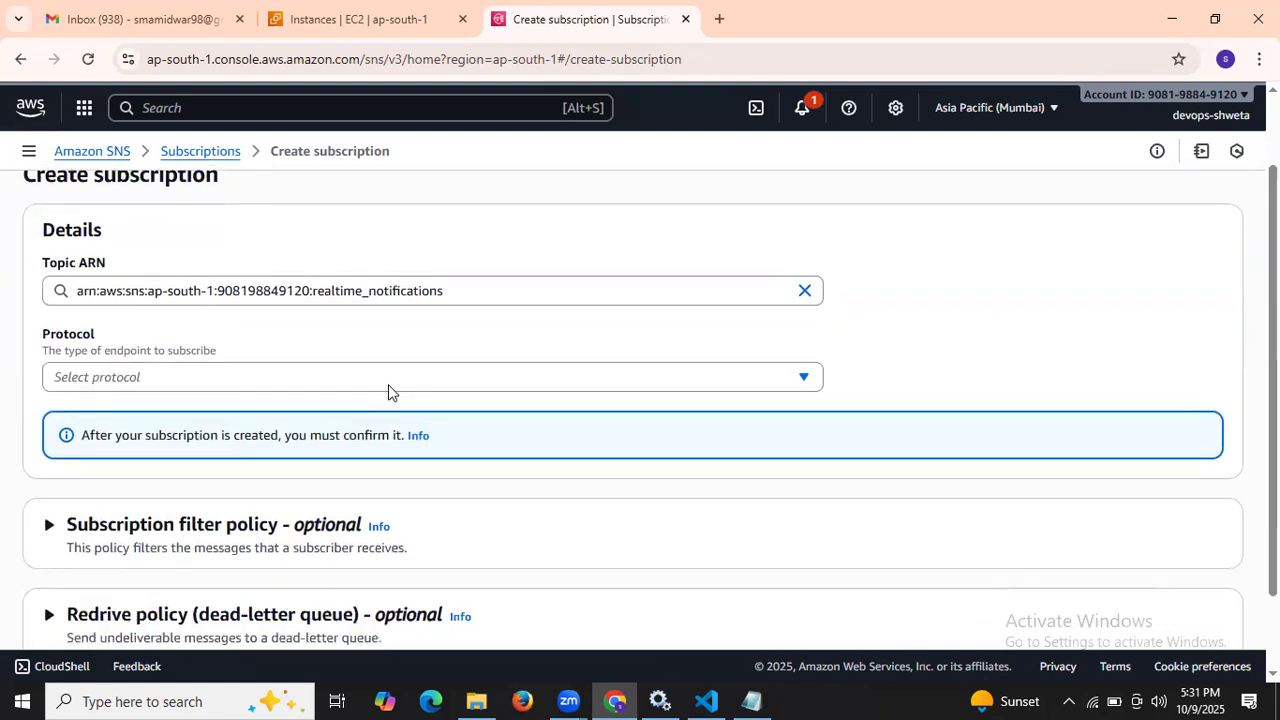
{"action": "left_click", "coordinate": [133, 376]}
{"action": "scroll", "coordinate": [847, 397], "scroll_direction": "down", "scroll_amount": 1}
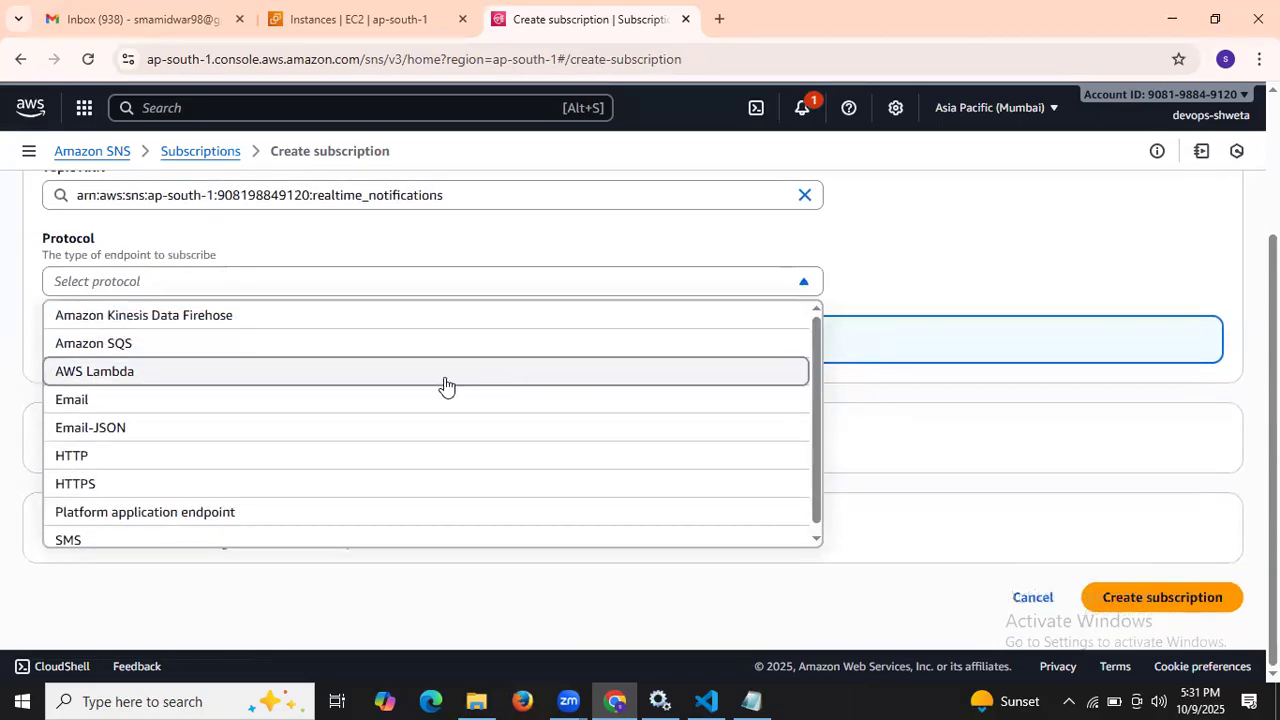
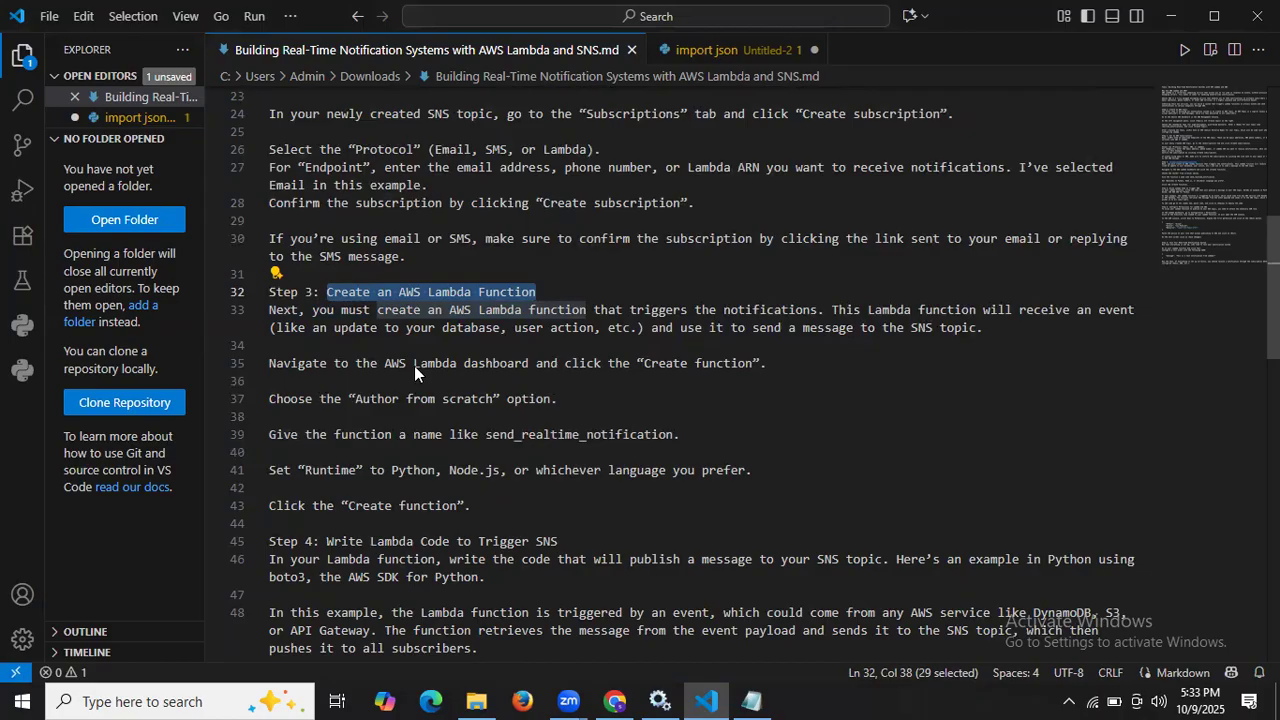
Switch to Chrome, search the AWS services for lambda and open the Lambda service in a new browser tab
{"action": "left_click", "coordinate": [615, 700]}
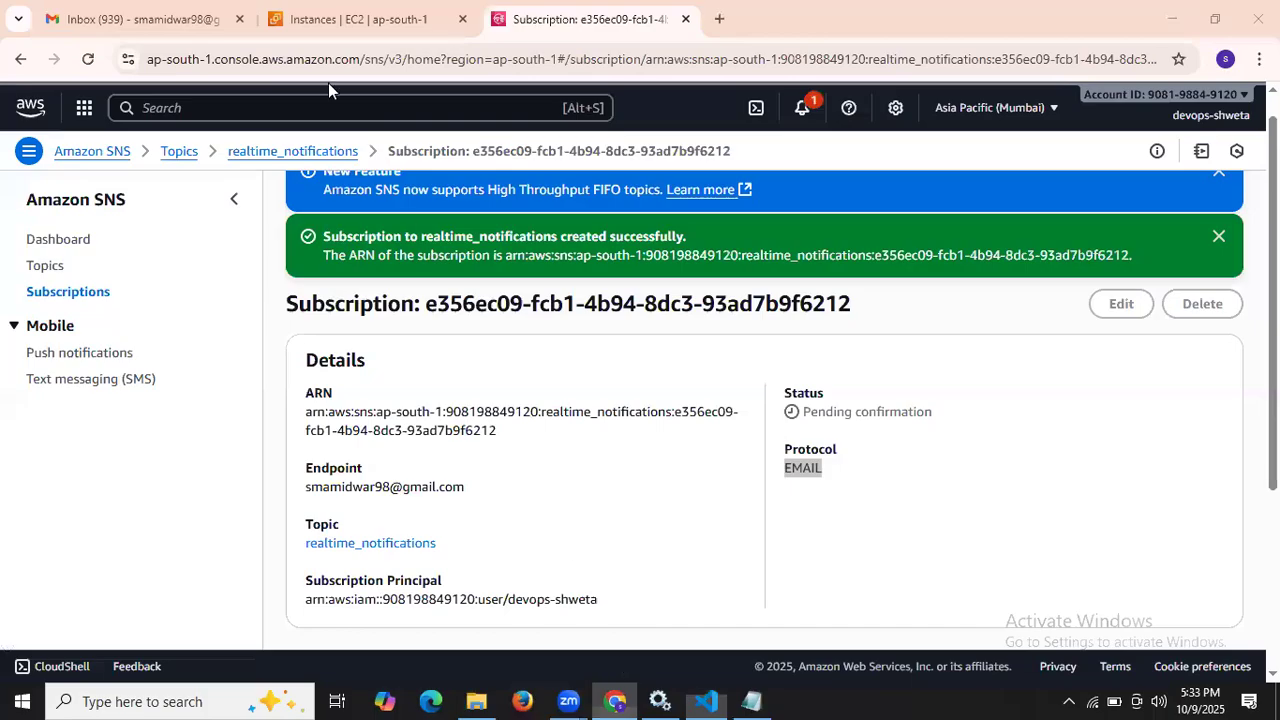
{"action": "left_click", "coordinate": [382, 97]}
{"action": "type", "text": "lambda"}
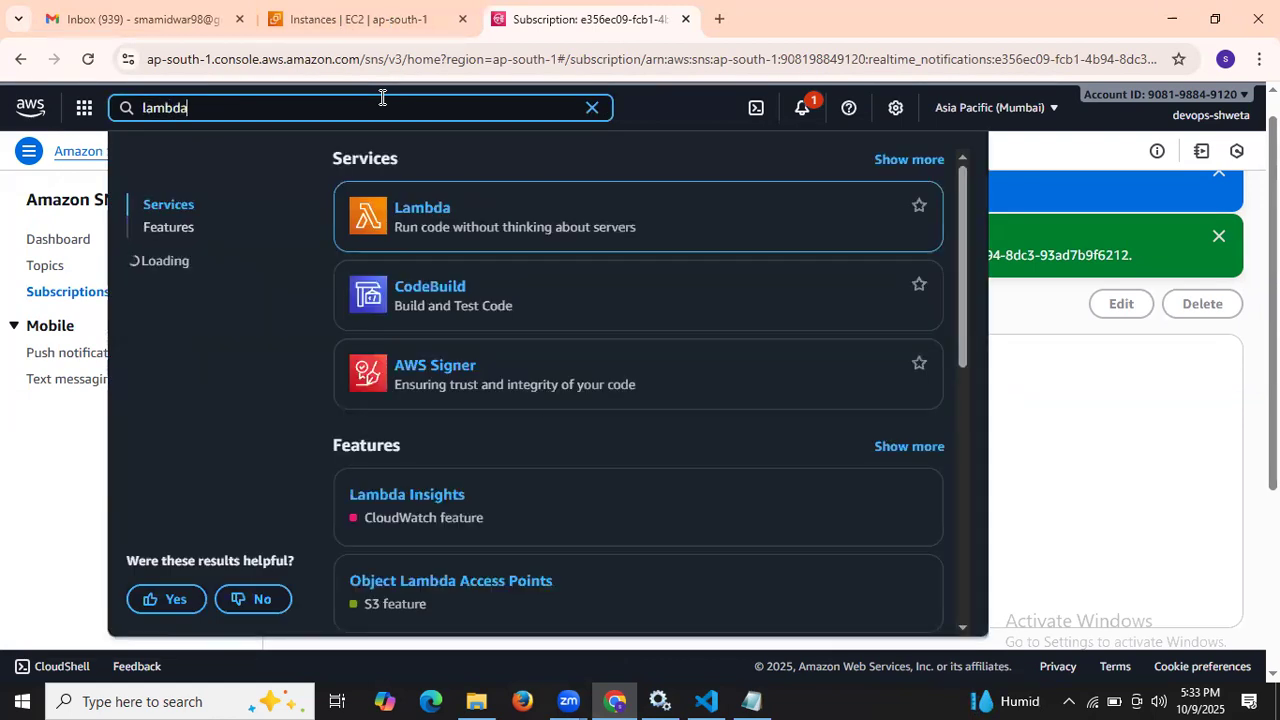
{"action": "right_click", "coordinate": [436, 209]}
{"action": "left_click", "coordinate": [467, 240]}
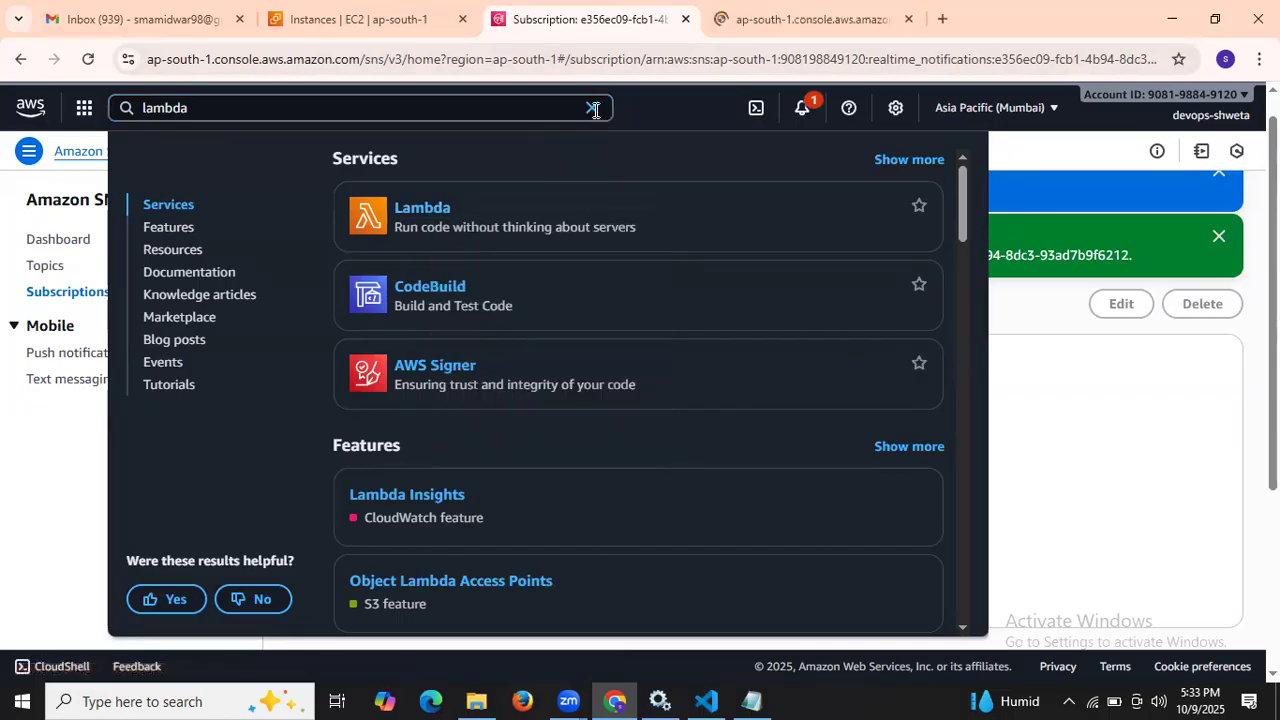
{"action": "left_click", "coordinate": [592, 107]}
{"action": "key", "text": "ctrl+Tab"}
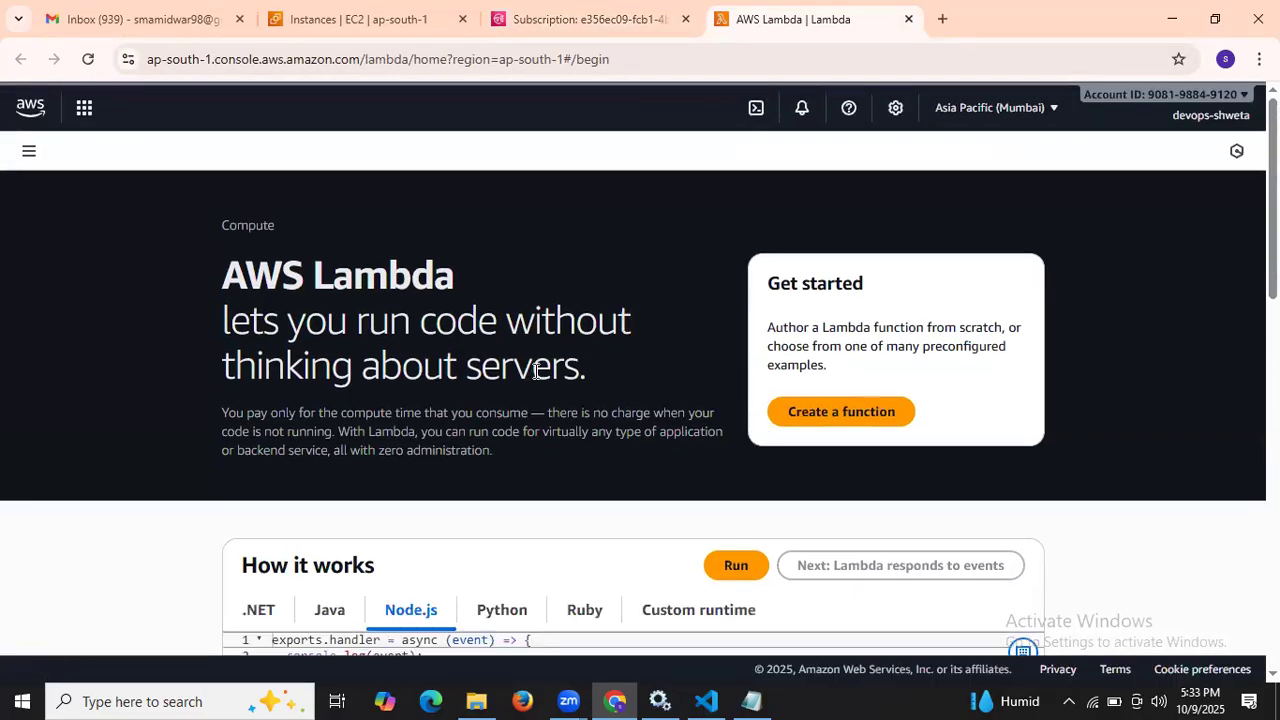
Go to the Lambda functions list, refresh it and start creating a new function
{"action": "scroll", "coordinate": [536, 362], "scroll_direction": "down", "scroll_amount": 1}
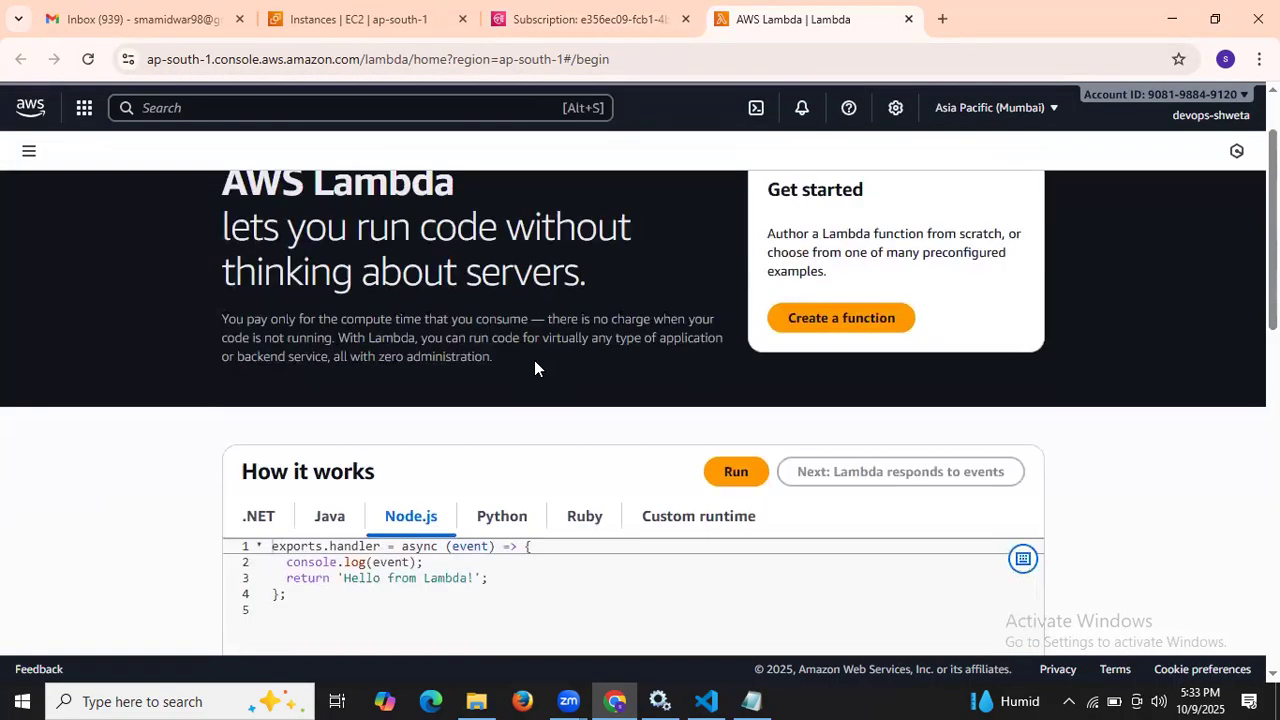
{"action": "scroll", "coordinate": [536, 364], "scroll_direction": "up", "scroll_amount": 1}
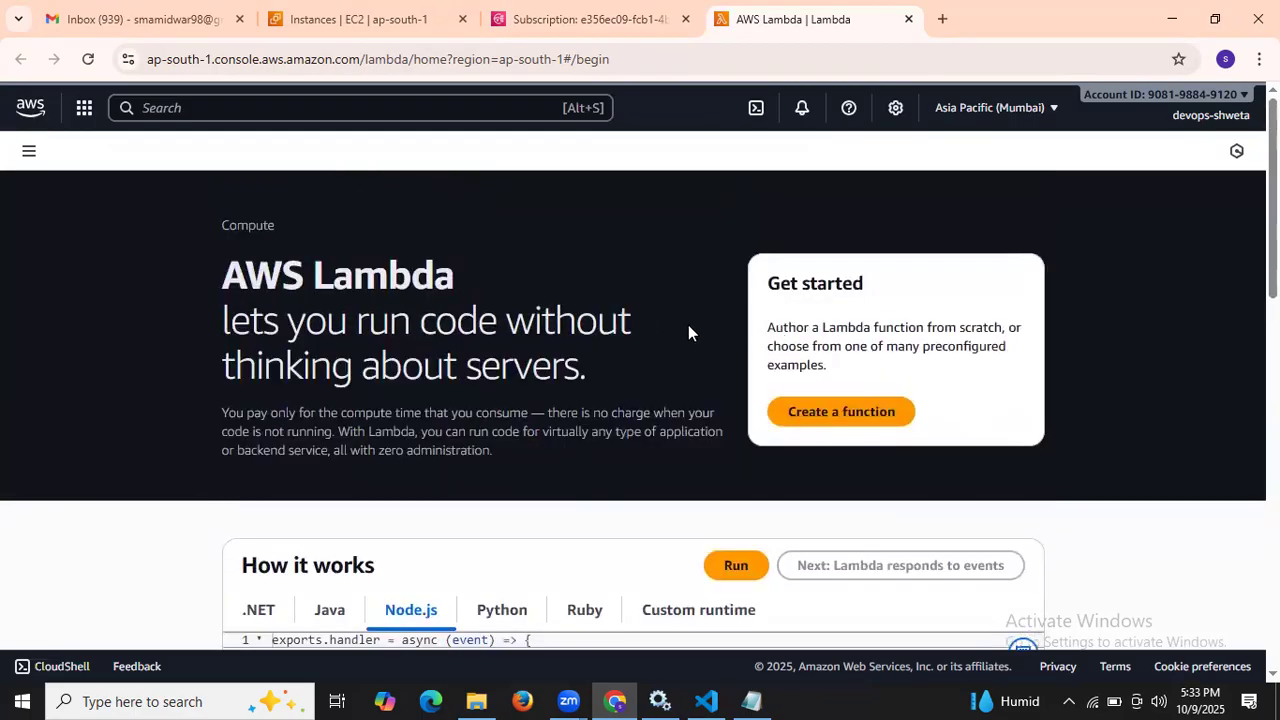
{"action": "left_click", "coordinate": [840, 405]}
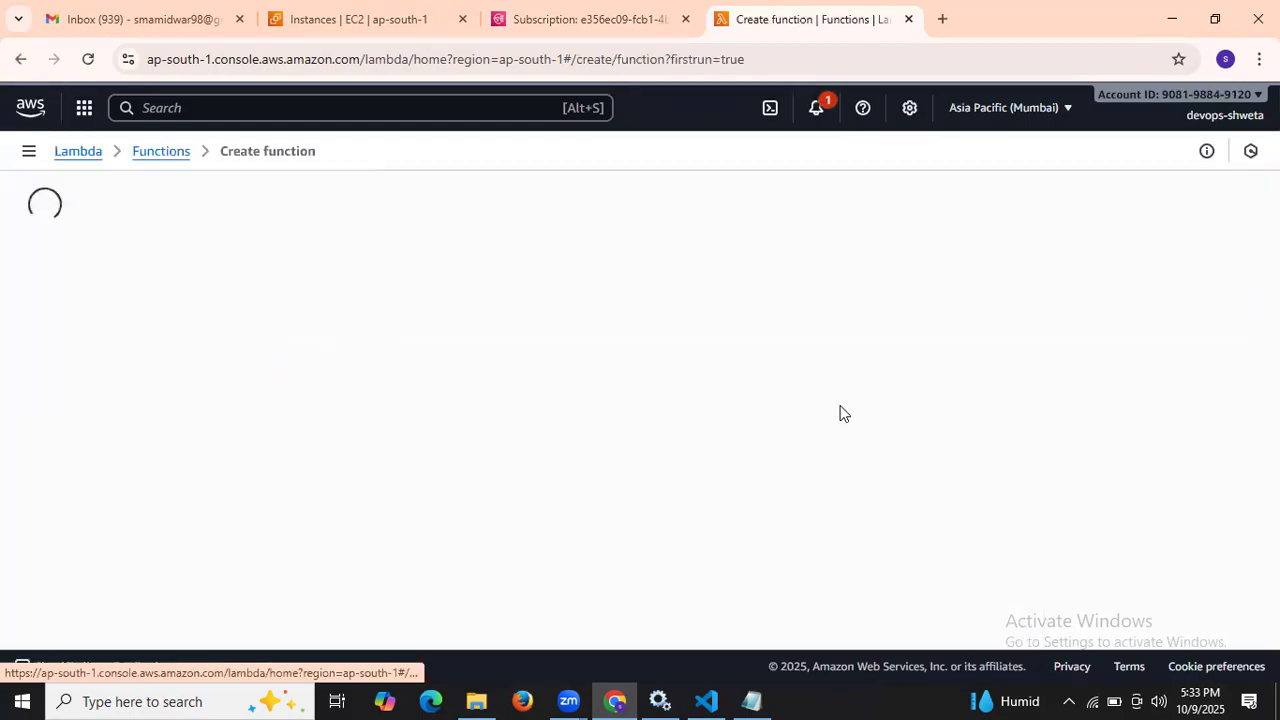
{"action": "left_click", "coordinate": [169, 154]}
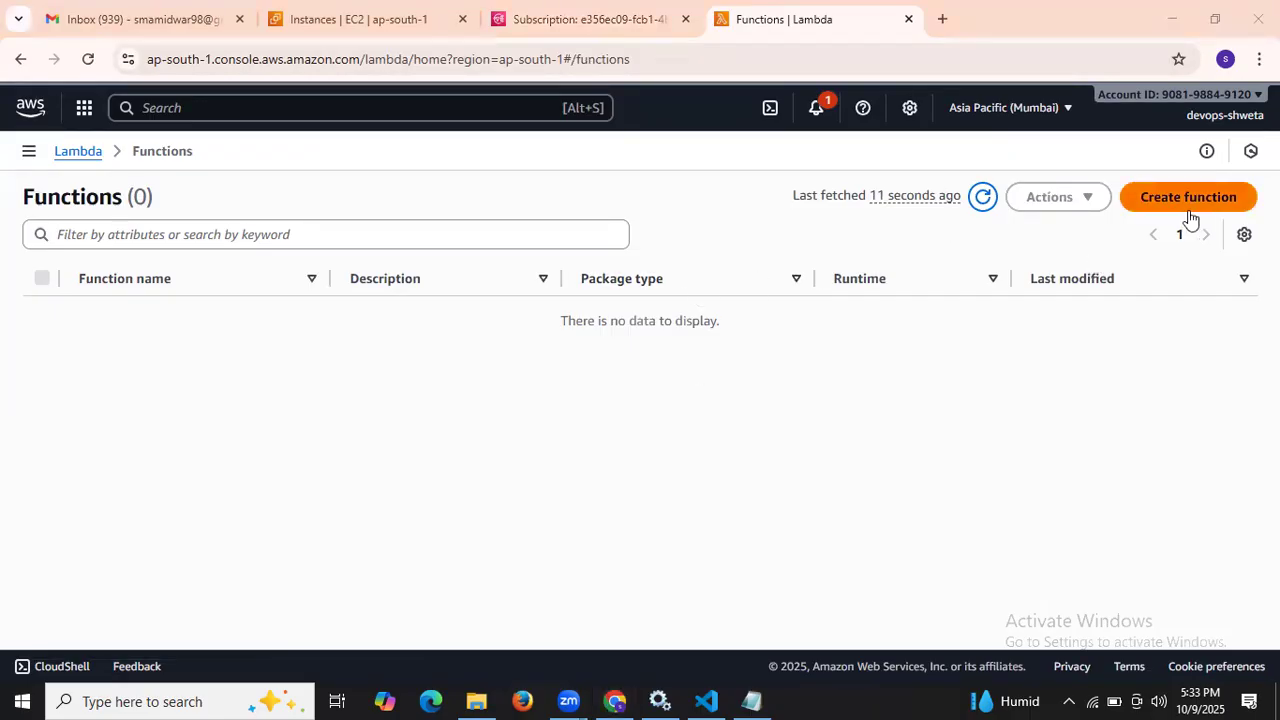
{"action": "left_click", "coordinate": [981, 197]}
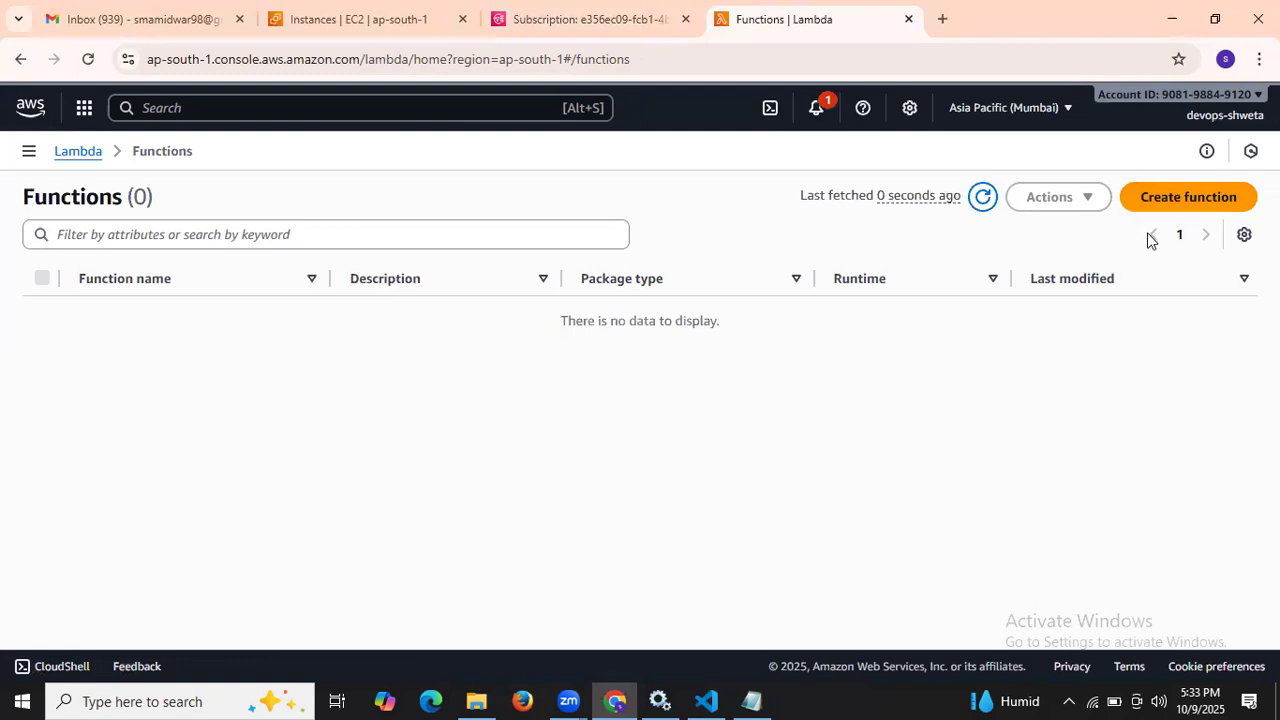
{"action": "left_click", "coordinate": [1189, 203]}
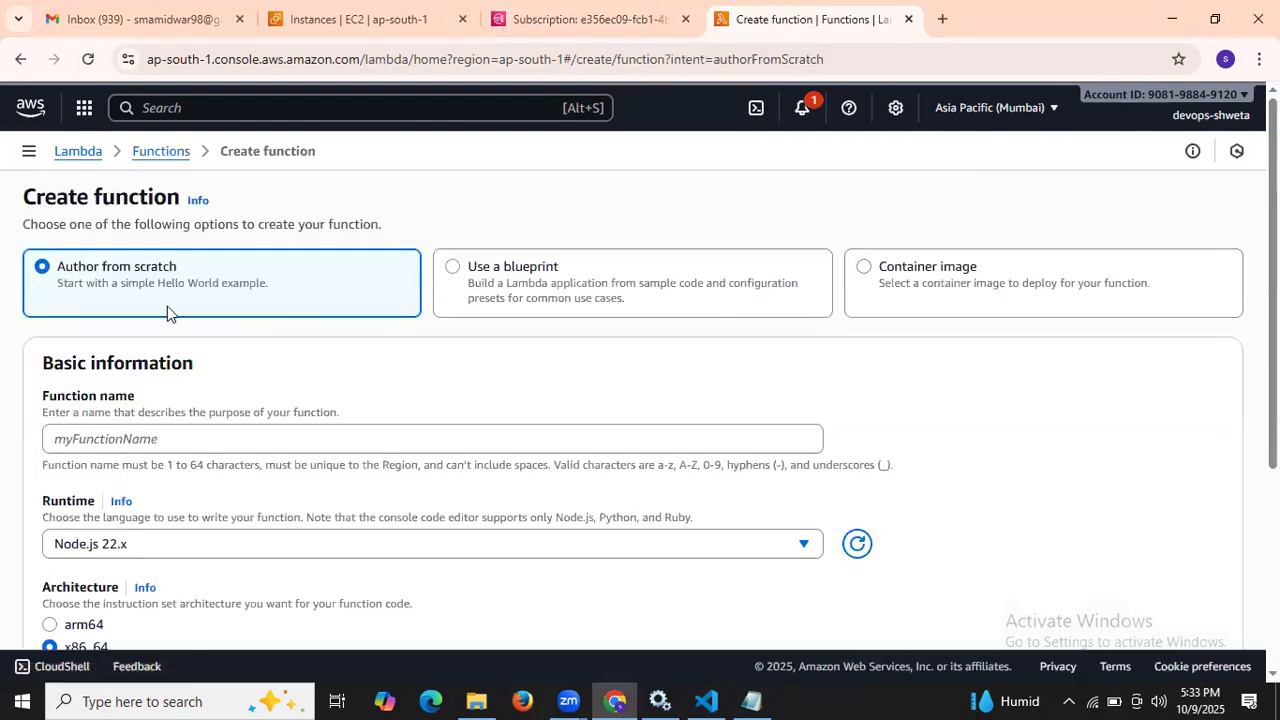
Read the guide's "Author from scratch" instruction in VS Code and compare it with the function creation form in Chrome
{"action": "left_click", "coordinate": [706, 701]}
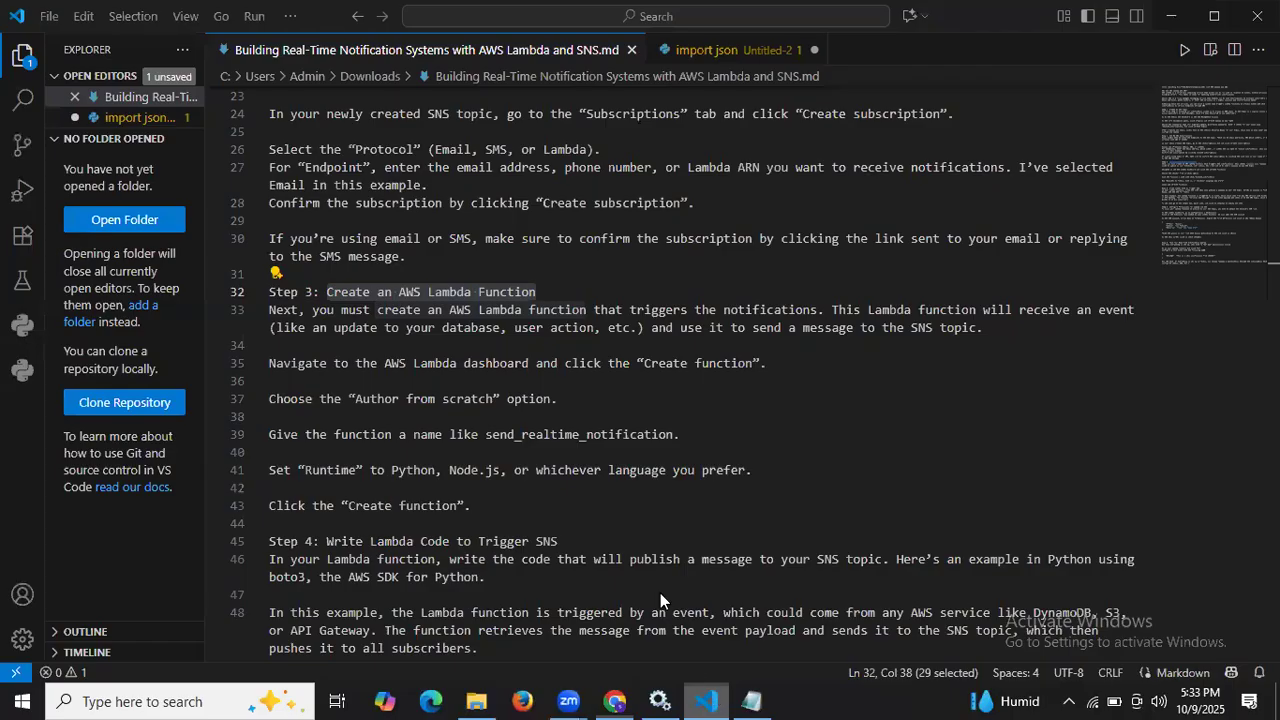
{"action": "scroll", "coordinate": [537, 328], "scroll_direction": "down", "scroll_amount": 2}
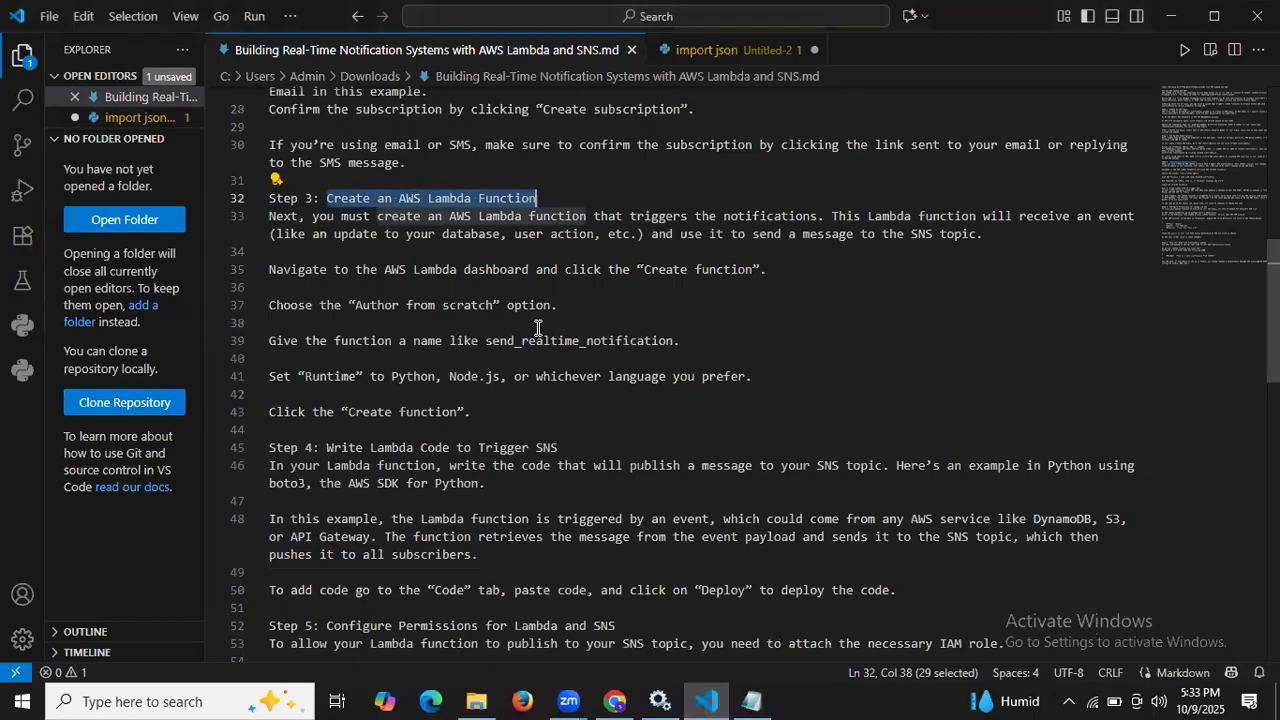
{"action": "left_click", "coordinate": [311, 306]}
{"action": "left_click_drag", "start_coordinate": [371, 298], "coordinate": [418, 303]}
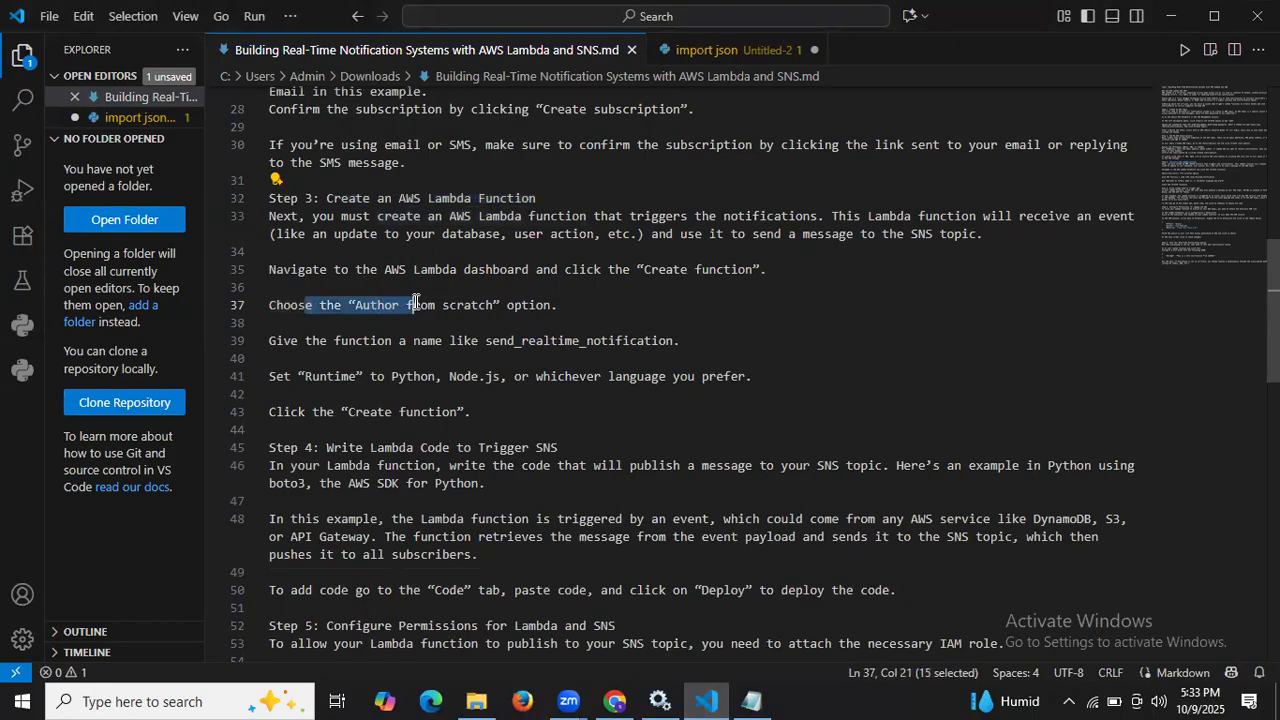
{"action": "left_click", "coordinate": [613, 690]}
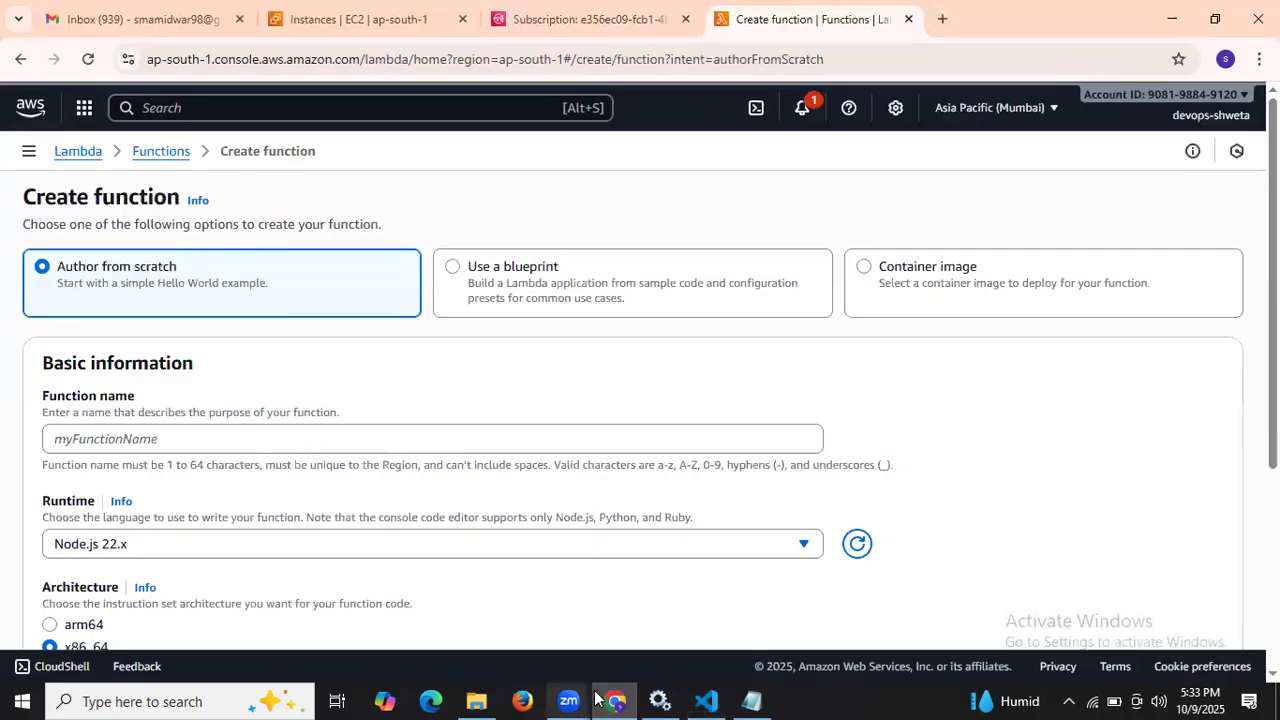
Look up the suggested function name in the VS Code guide and name the function send_realtime_notification in Chrome
{"action": "left_click", "coordinate": [702, 699]}
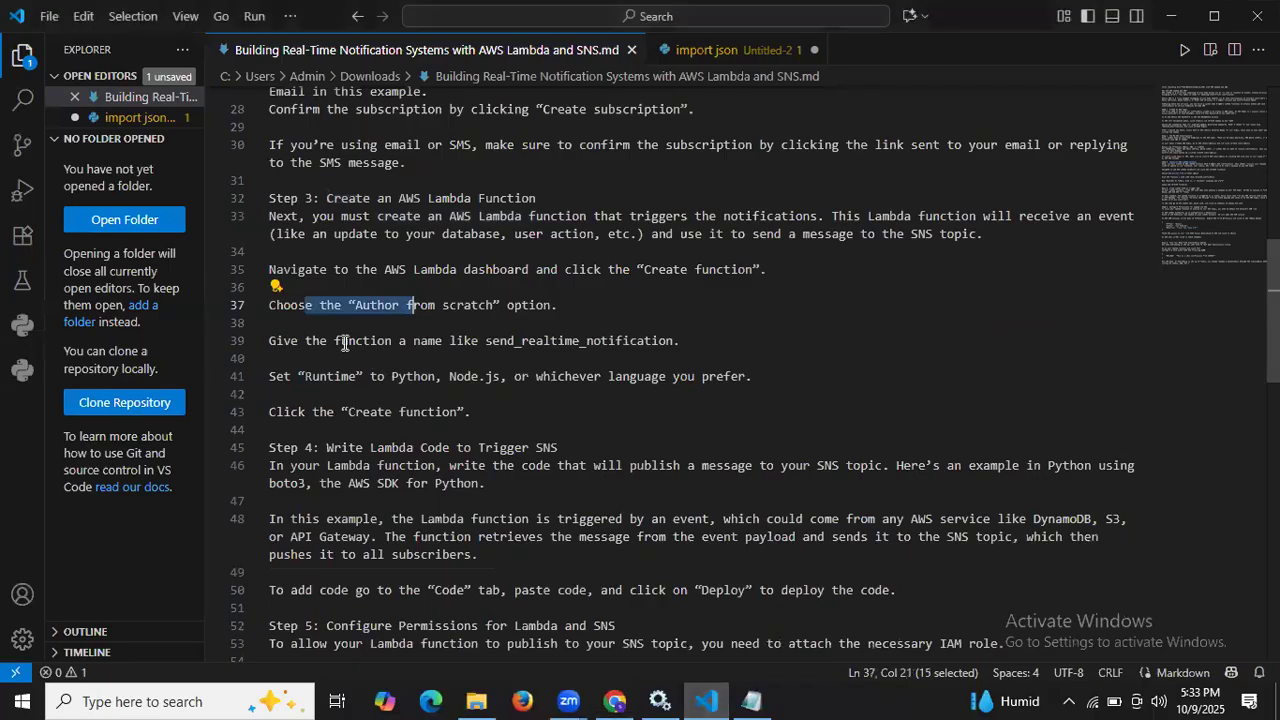
{"action": "left_click_drag", "start_coordinate": [486, 341], "coordinate": [673, 346]}
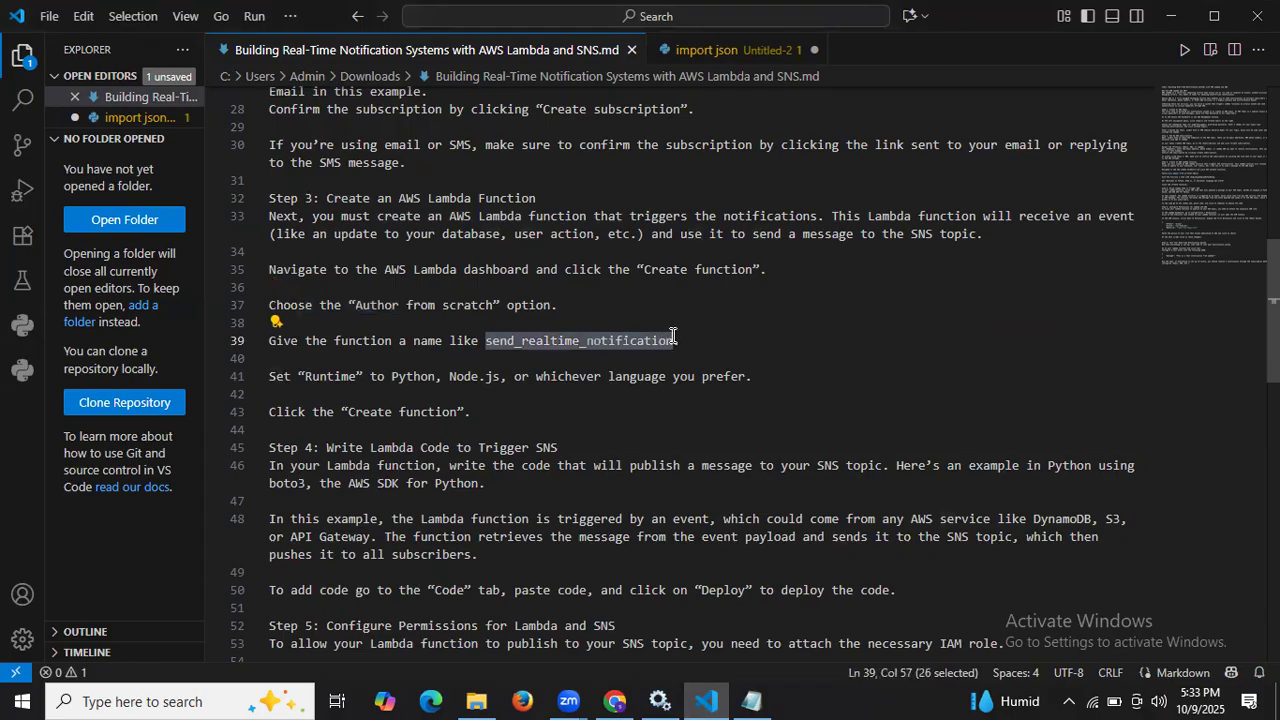
{"action": "left_click", "coordinate": [614, 700]}
{"action": "left_click", "coordinate": [386, 429]}
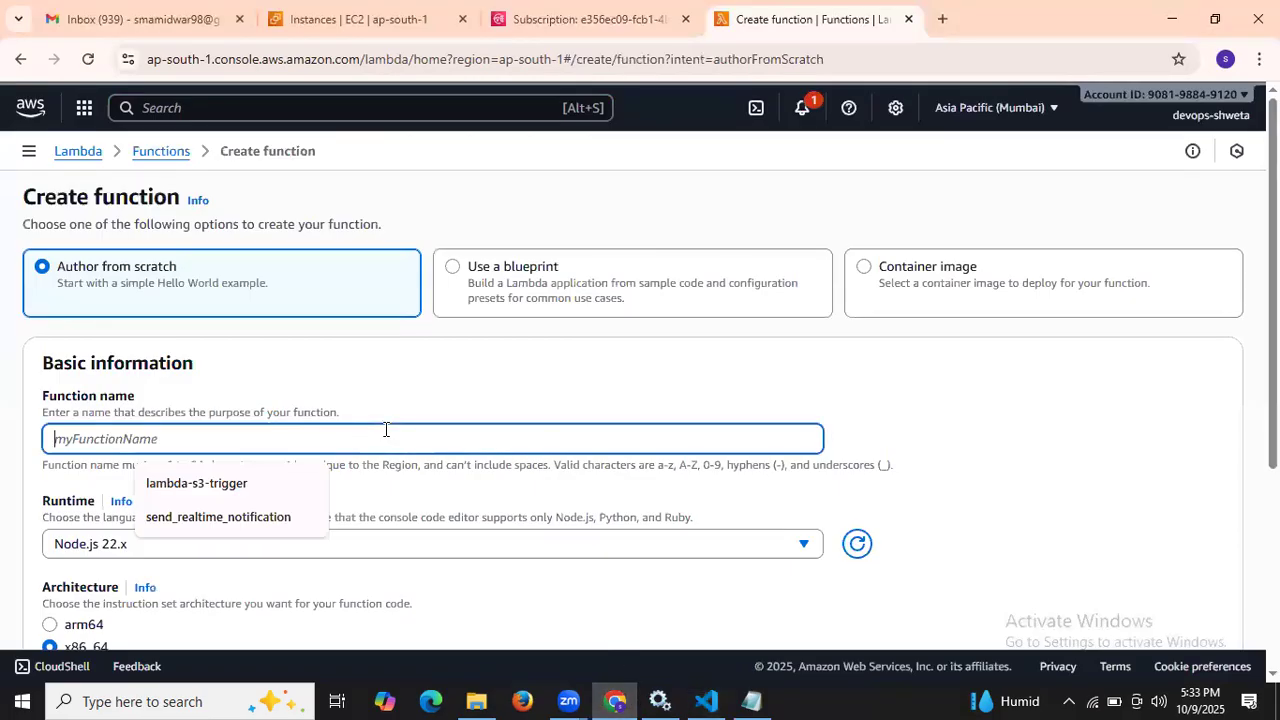
{"action": "left_click", "coordinate": [277, 517]}
{"action": "scroll", "coordinate": [334, 449], "scroll_direction": "down", "scroll_amount": 2}
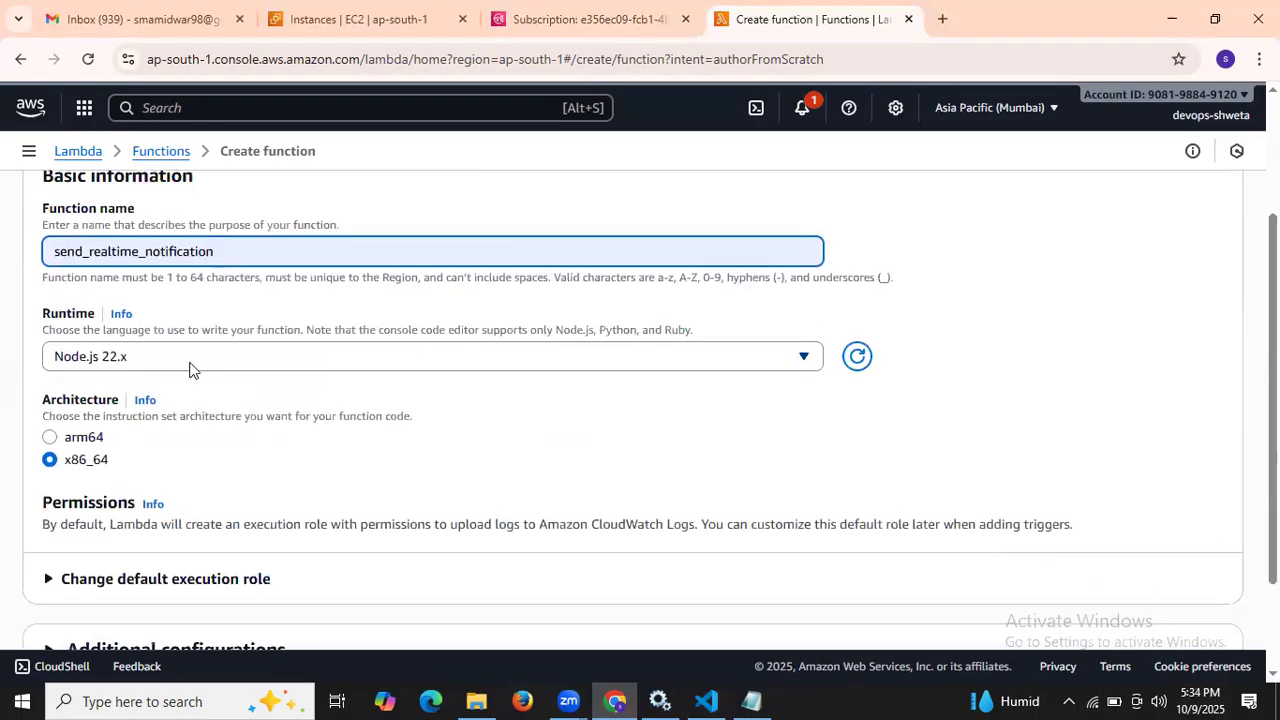
Set the function's runtime to Python 3.13, keep the x86_64 architecture and create the function
{"action": "left_click", "coordinate": [193, 362]}
{"action": "left_click", "coordinate": [162, 545]}
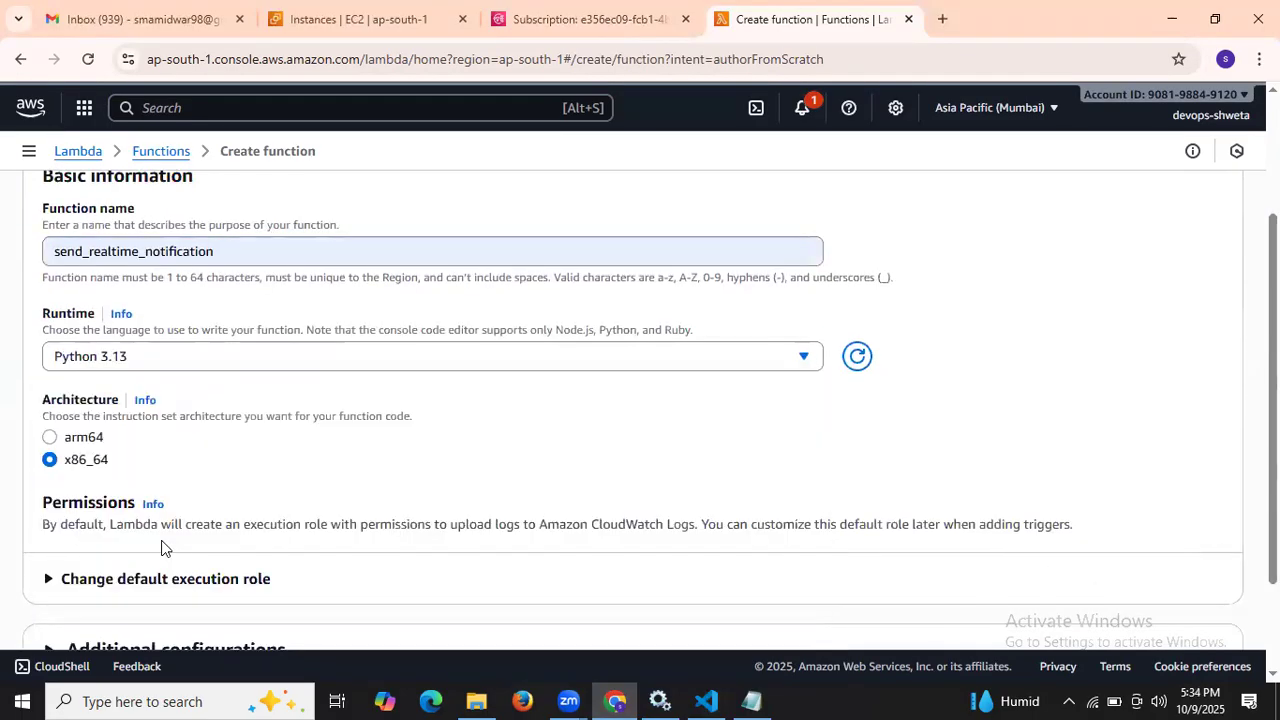
{"action": "scroll", "coordinate": [194, 482], "scroll_direction": "down", "scroll_amount": 1}
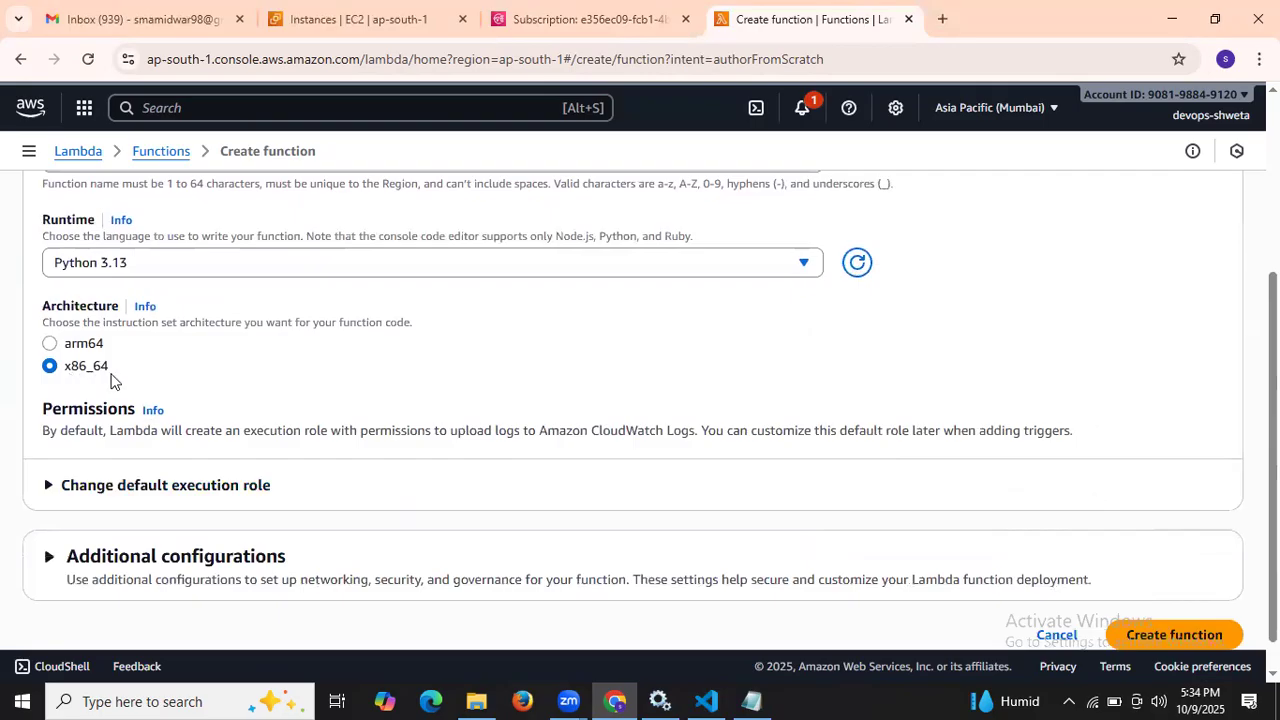
{"action": "scroll", "coordinate": [176, 398], "scroll_direction": "down", "scroll_amount": 1}
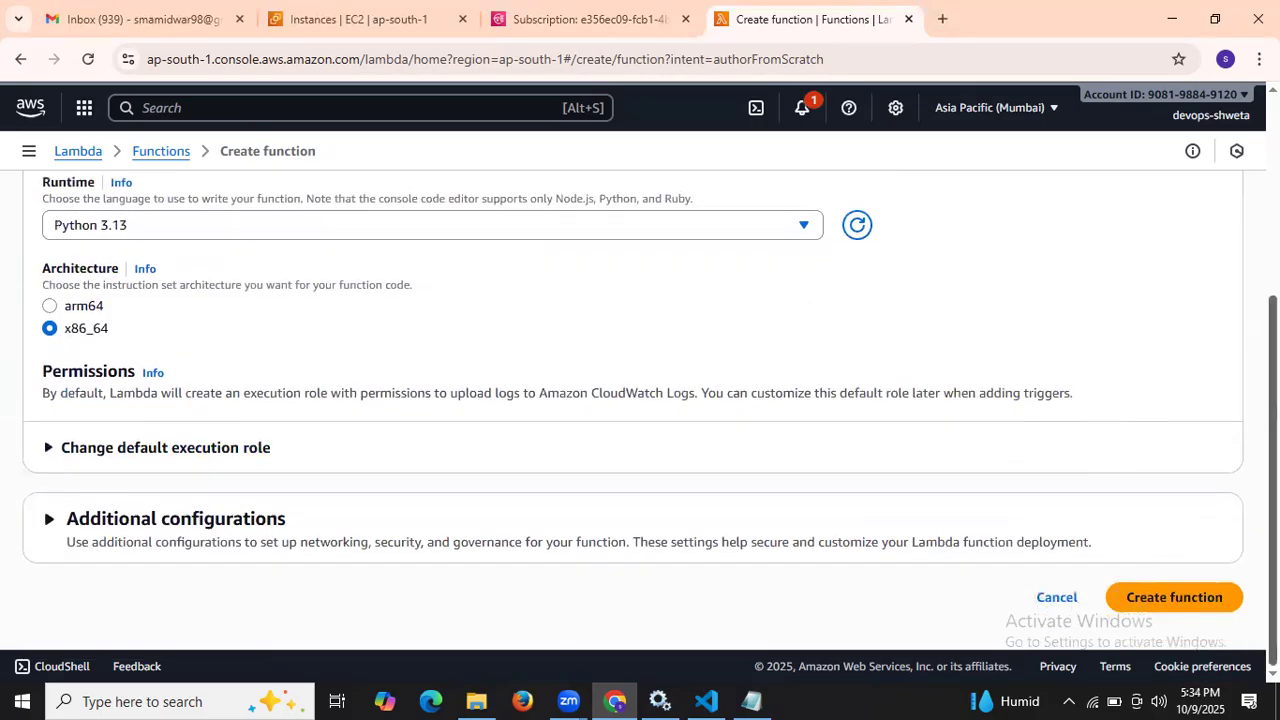
{"action": "left_click", "coordinate": [1202, 605]}
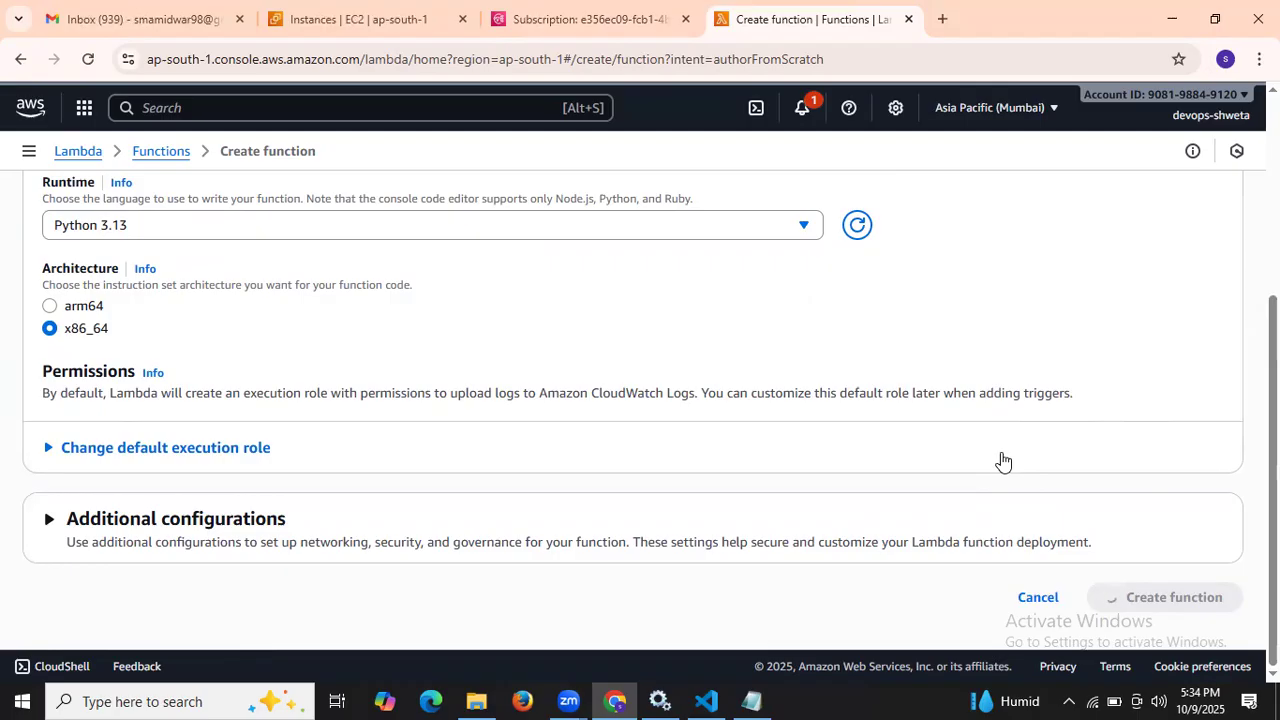
{"action": "scroll", "coordinate": [1003, 461], "scroll_direction": "up", "scroll_amount": 4}
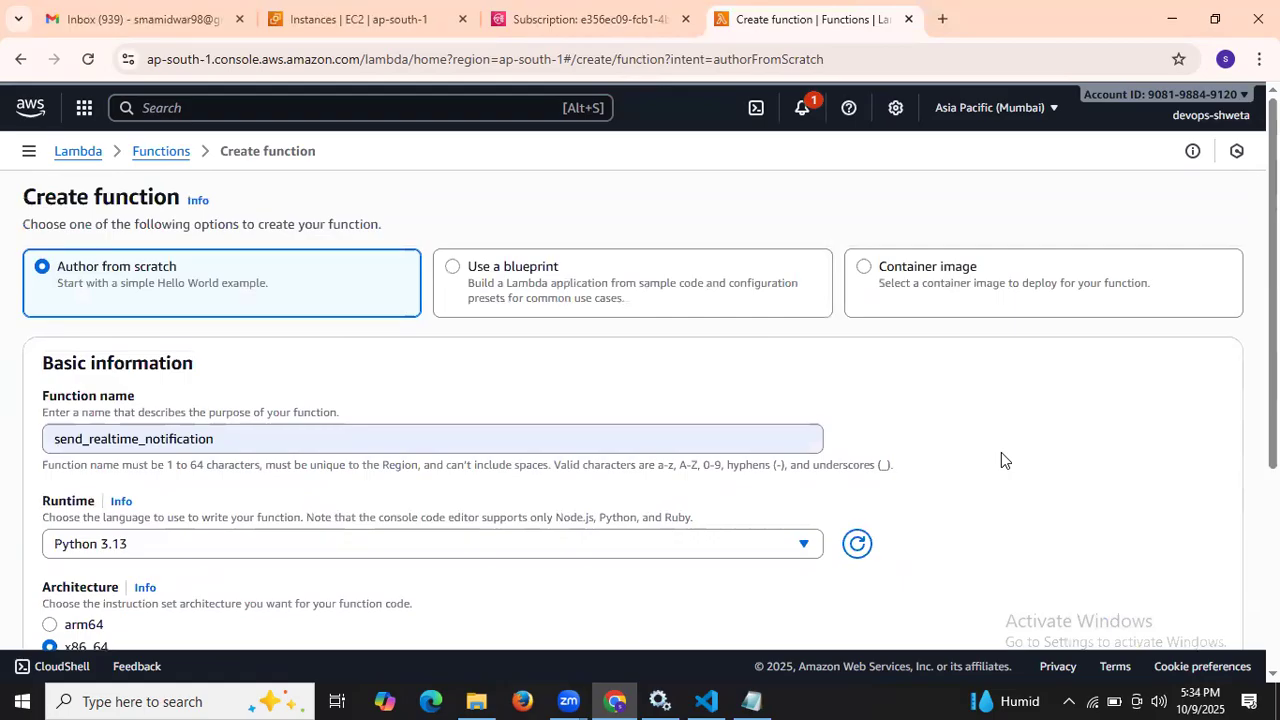
{"action": "scroll", "coordinate": [1001, 460], "scroll_direction": "down", "scroll_amount": 4}
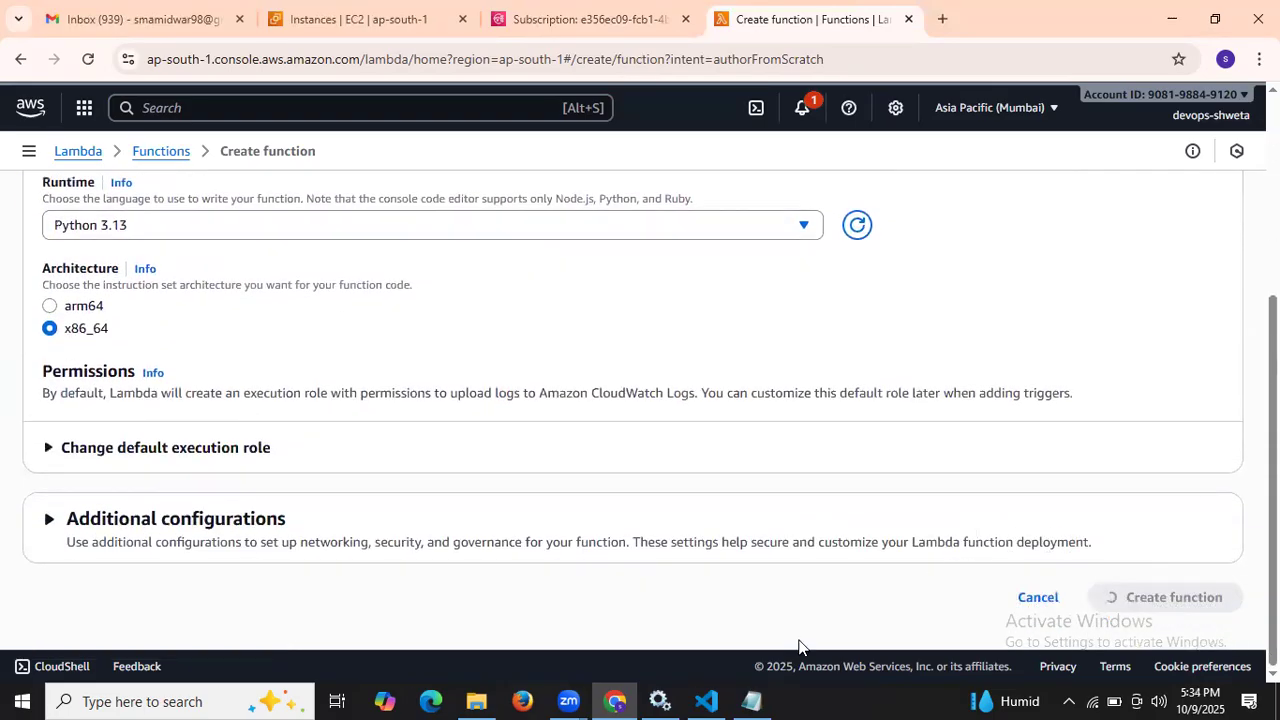
Check the guide in VS Code, return to Chrome and close the Getting started dialog to view the function's code source
{"action": "left_click", "coordinate": [706, 701]}
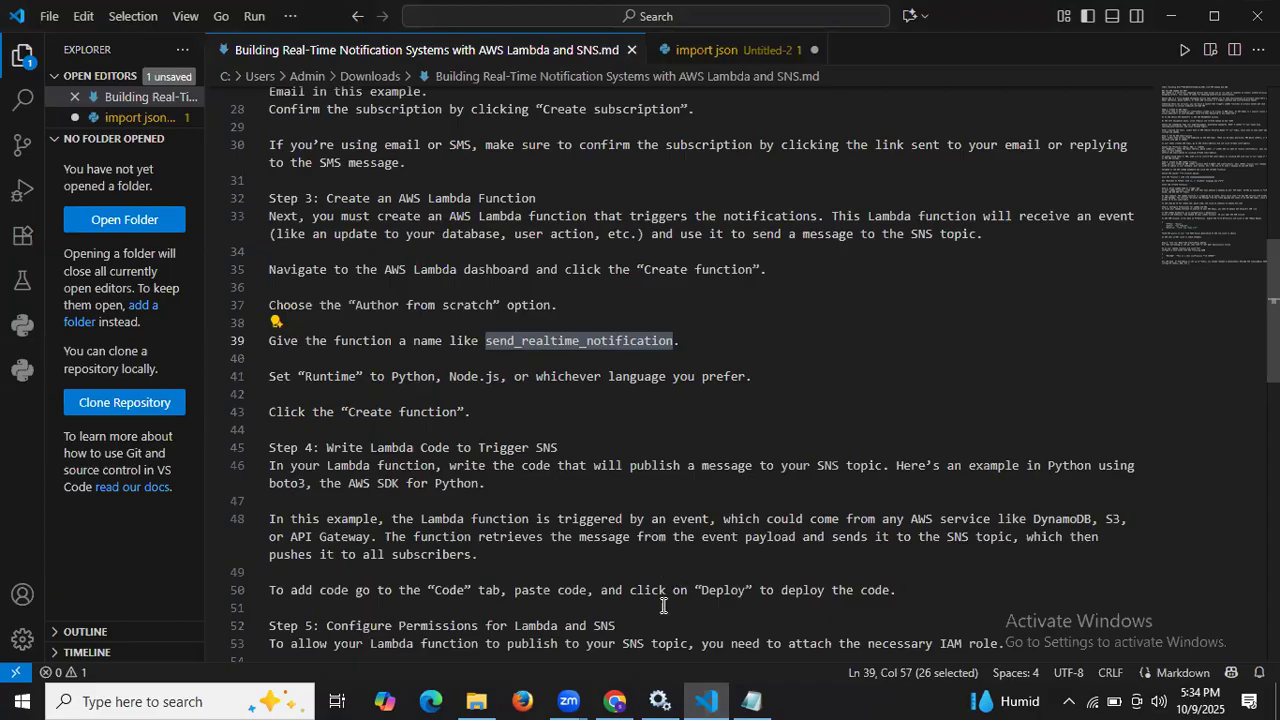
{"action": "left_click", "coordinate": [615, 701]}
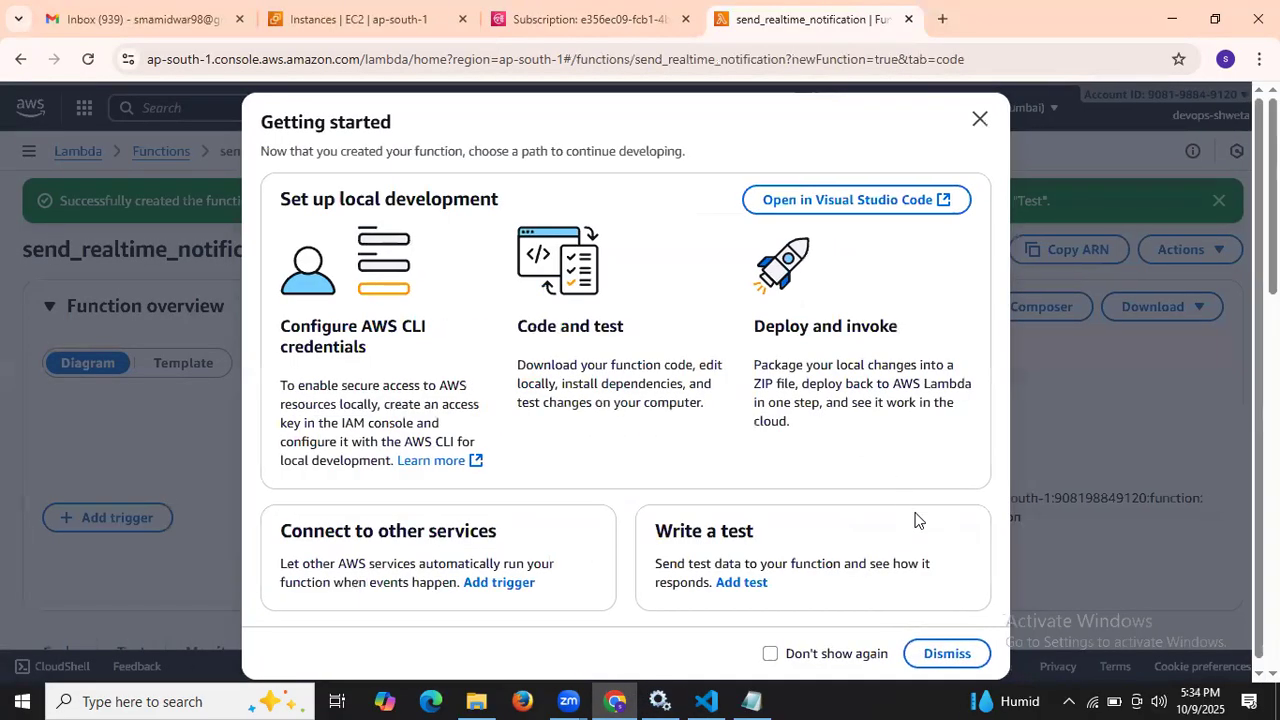
{"action": "left_click", "coordinate": [980, 120]}
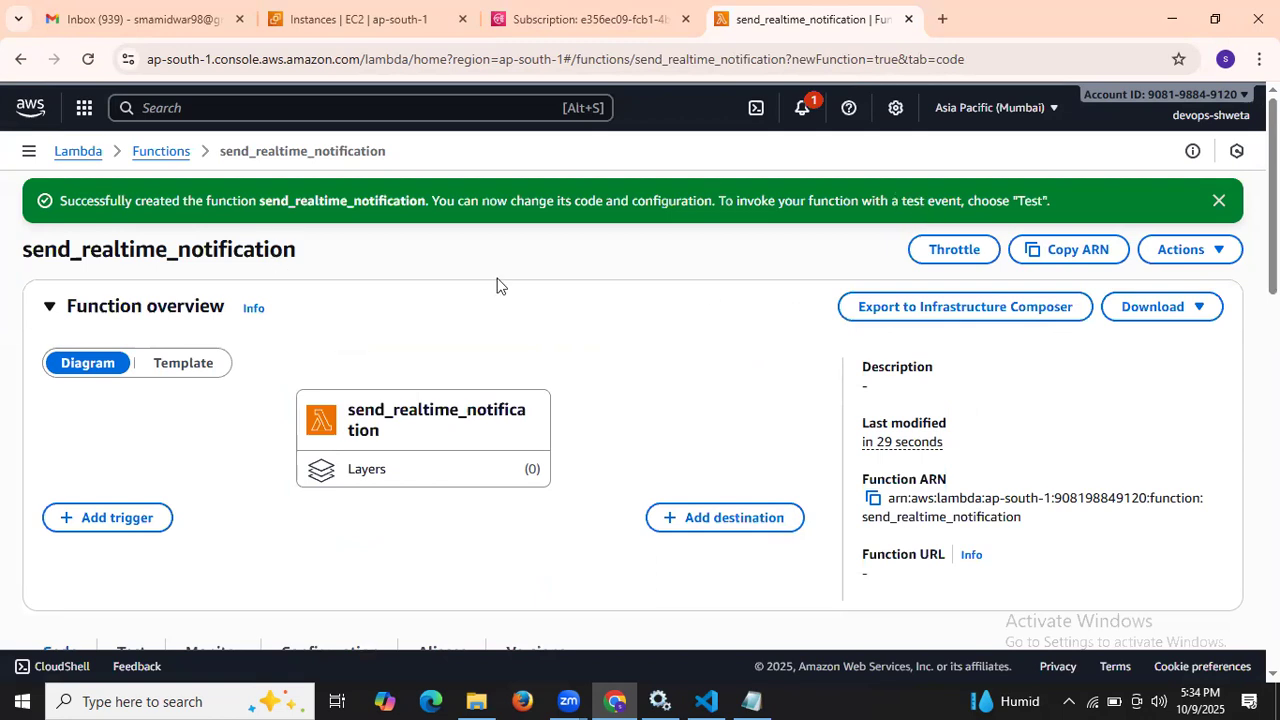
{"action": "scroll", "coordinate": [497, 285], "scroll_direction": "down", "scroll_amount": 3}
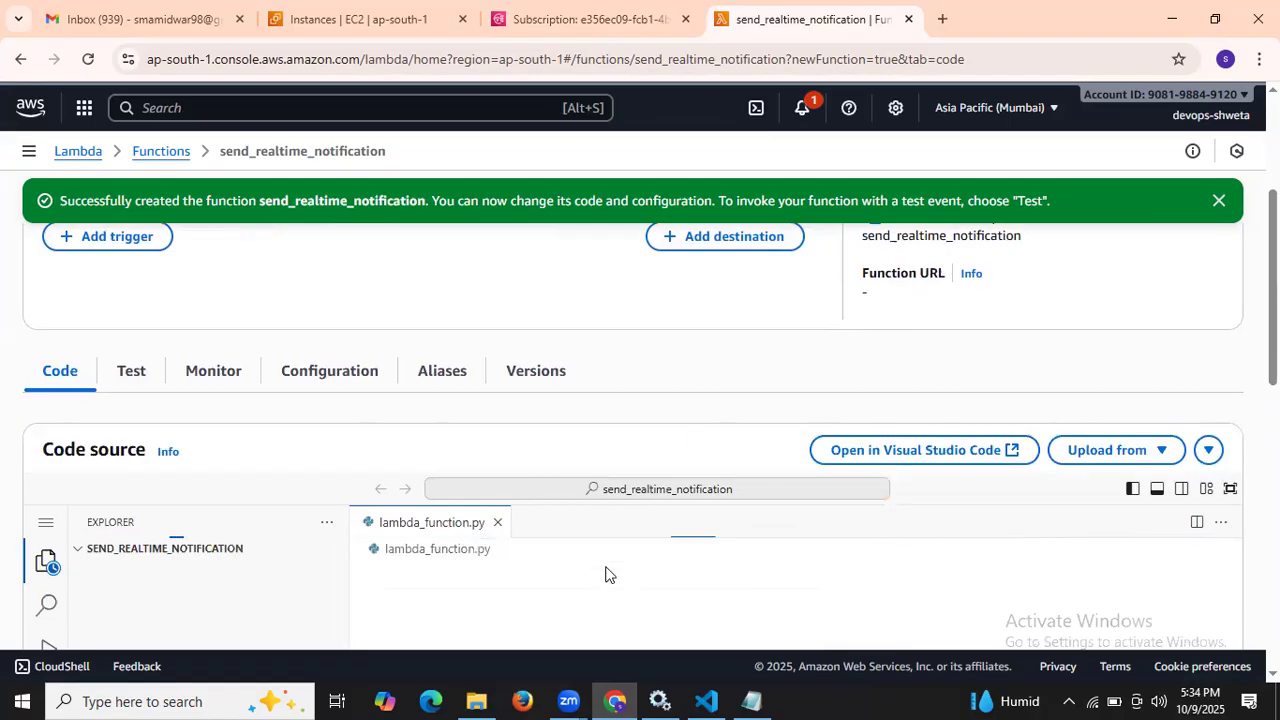
{"action": "scroll", "coordinate": [609, 540], "scroll_direction": "down", "scroll_amount": 2}
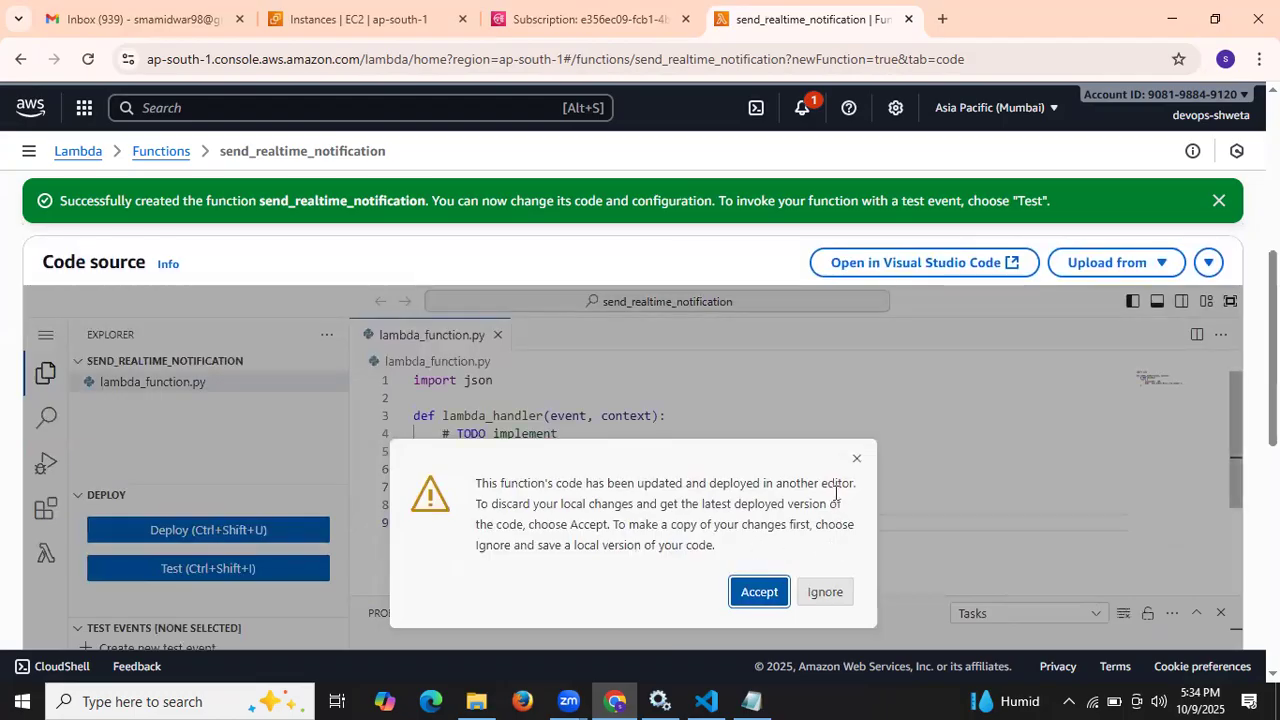
Dismiss the updated-code warning without accepting it, and read Step 4, "Write Lambda Code to Trigger SNS", in the VS Code guide
{"action": "left_click", "coordinate": [856, 458]}
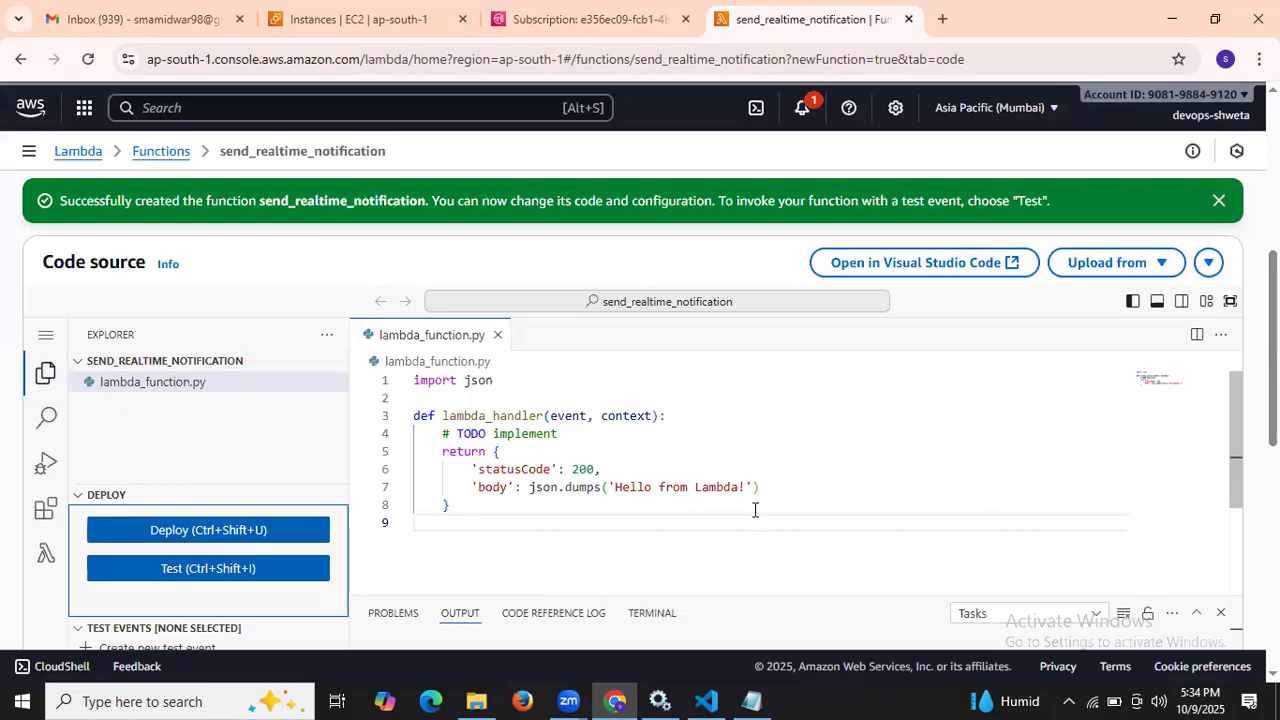
{"action": "scroll", "coordinate": [755, 512], "scroll_direction": "up", "scroll_amount": 1}
{"action": "left_click", "coordinate": [709, 701]}
{"action": "scroll", "coordinate": [601, 470], "scroll_direction": "down", "scroll_amount": 2}
{"action": "left_click_drag", "start_coordinate": [326, 354], "coordinate": [603, 347]}
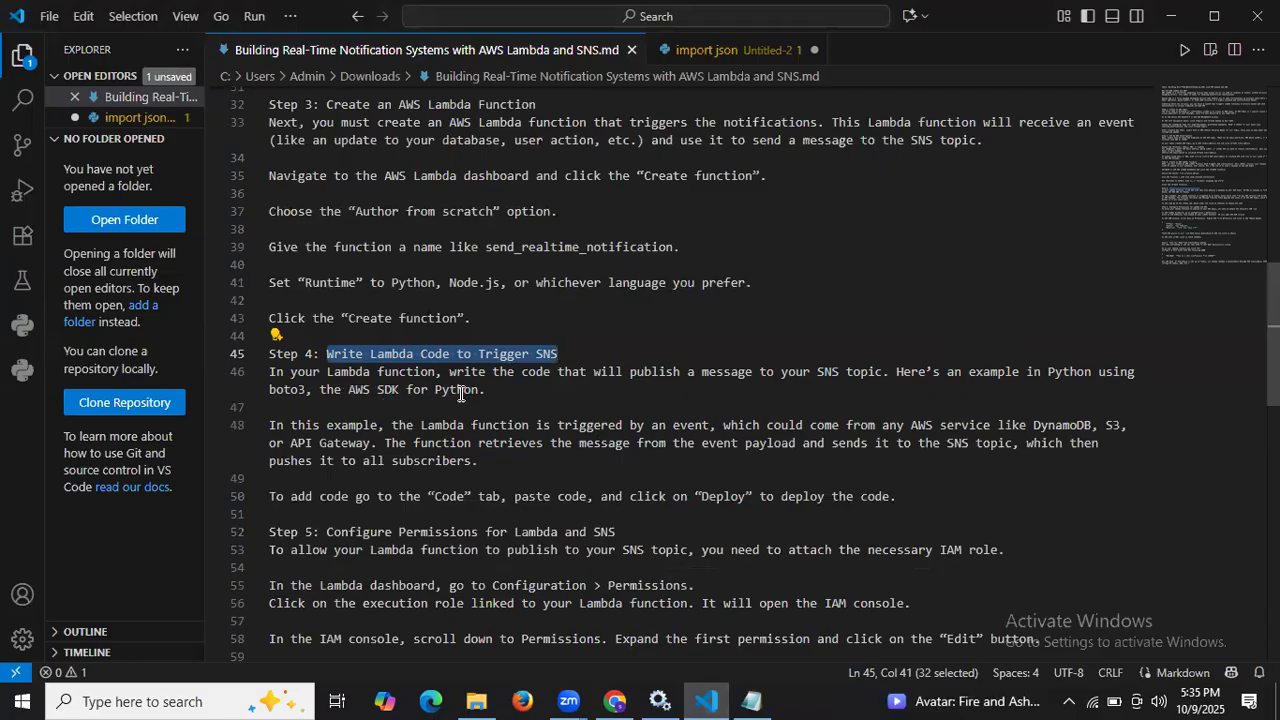
{"action": "scroll", "coordinate": [463, 394], "scroll_direction": "down", "scroll_amount": 1}
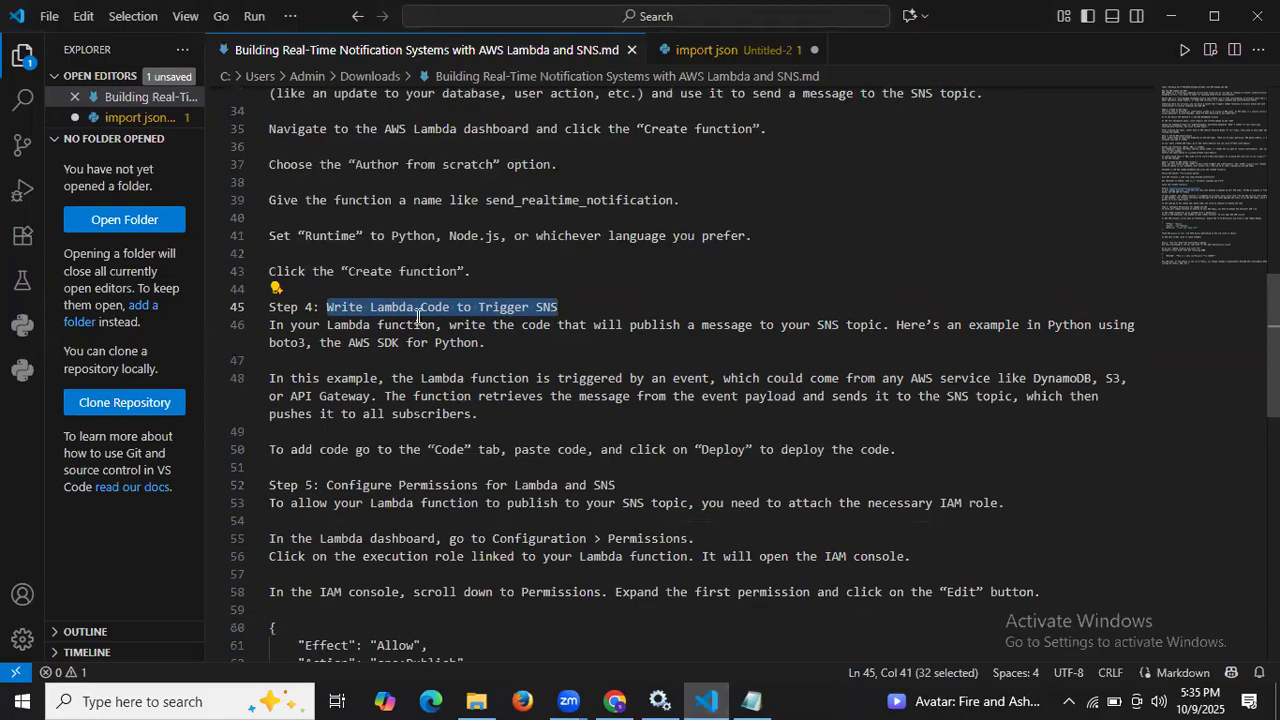
Copy the entire Python script from the unsaved "import json" file and return to the guide
{"action": "left_click", "coordinate": [706, 49]}
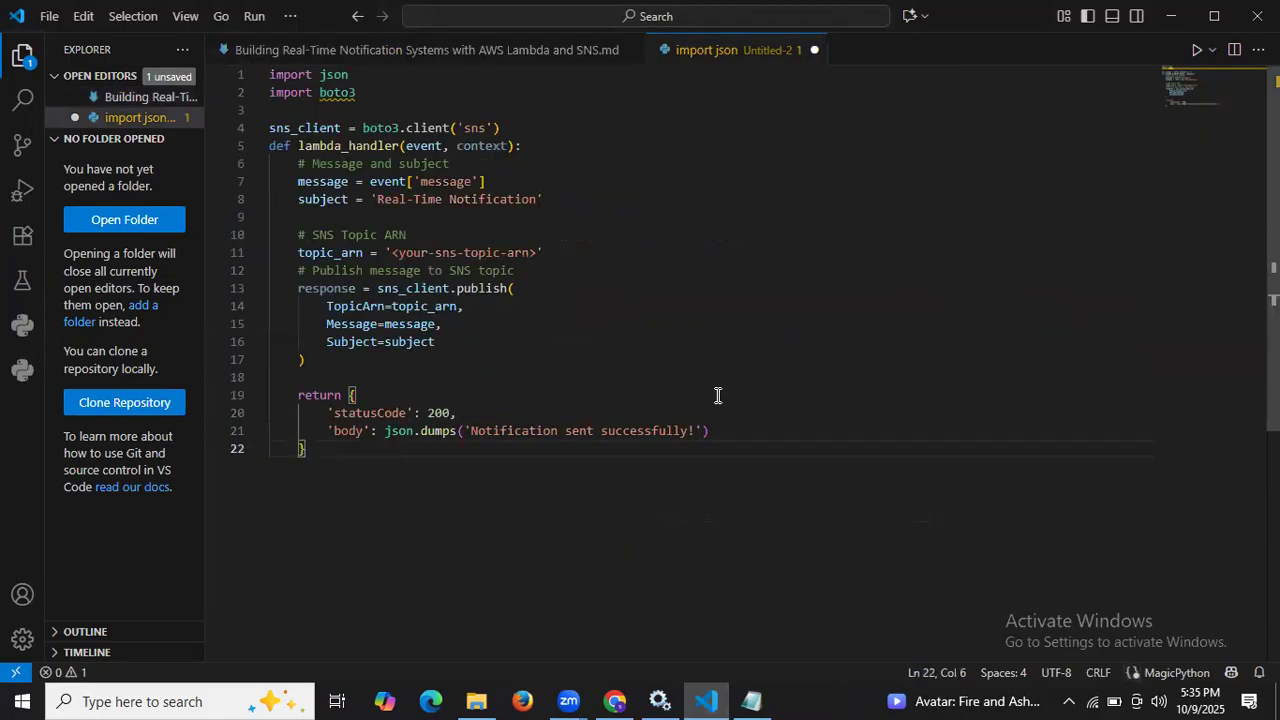
{"action": "key", "text": "ctrl+a"}
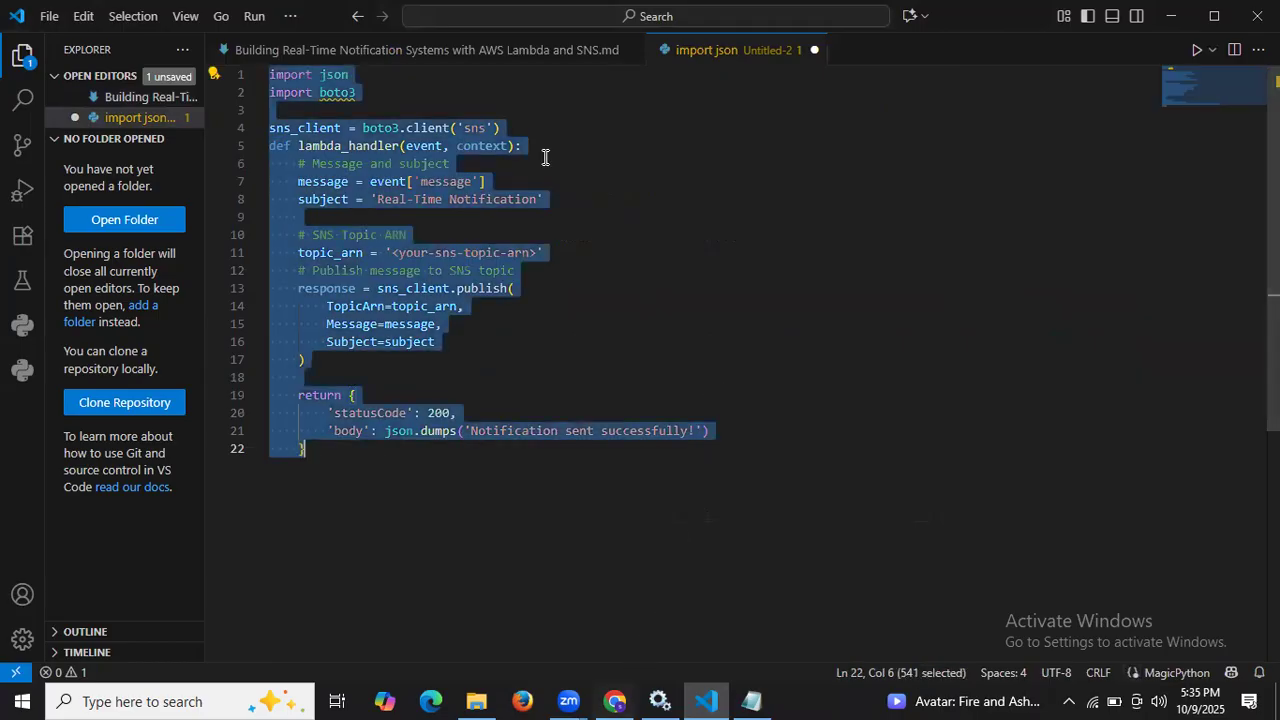
{"action": "left_click", "coordinate": [530, 49]}
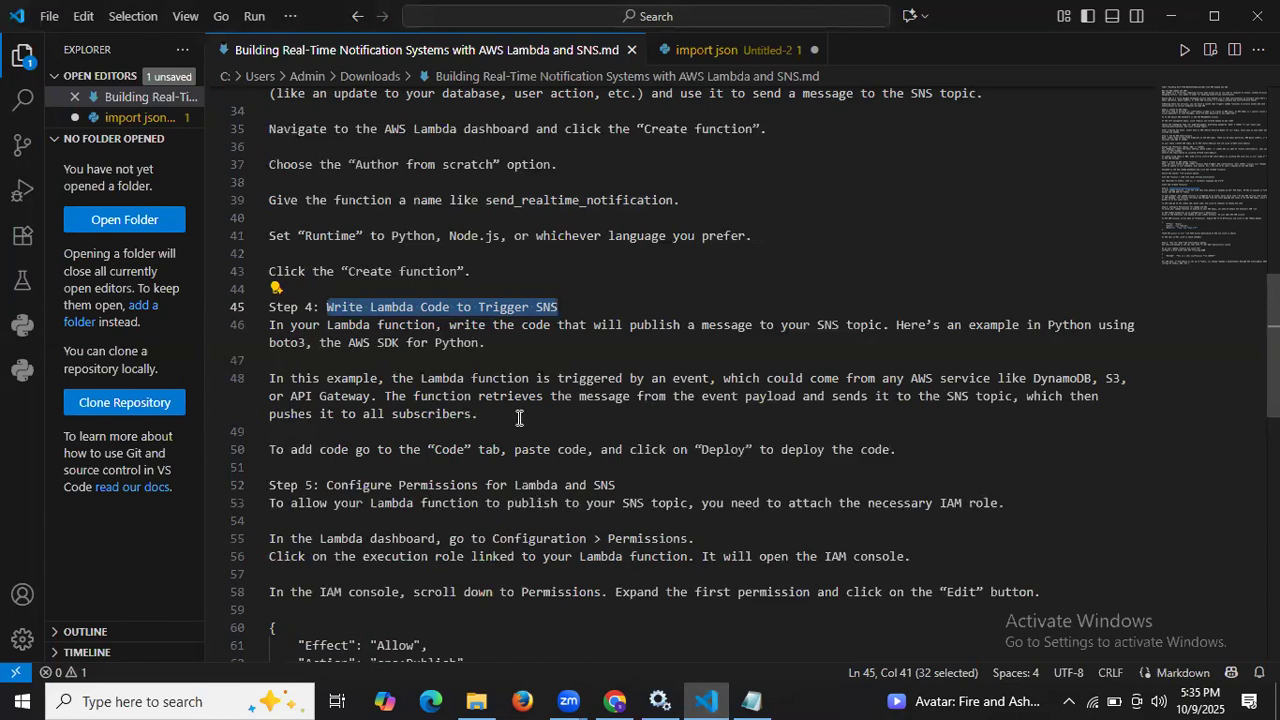
Switch to Chrome and replace all the default code in lambda_function.py with the copied SNS publishing script
{"action": "left_click", "coordinate": [614, 701]}
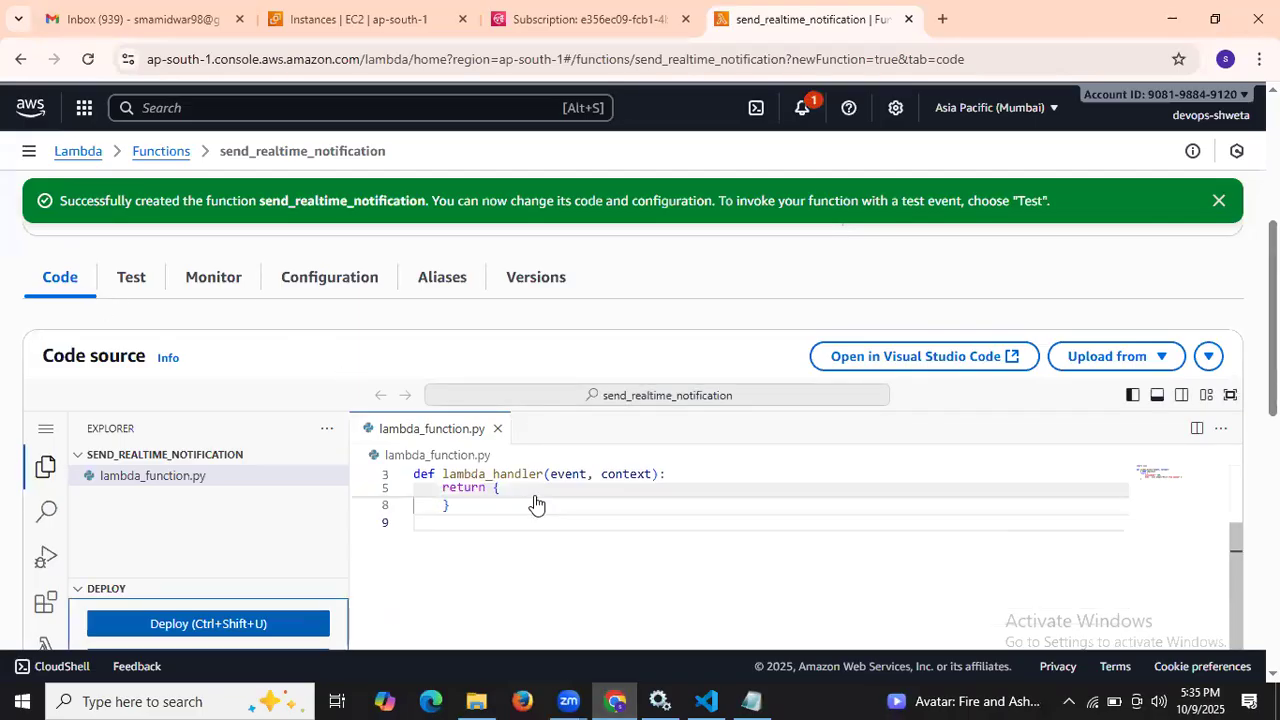
{"action": "scroll", "coordinate": [769, 554], "scroll_direction": "up", "scroll_amount": 2}
{"action": "scroll", "coordinate": [700, 355], "scroll_direction": "down", "scroll_amount": 1}
{"action": "left_click", "coordinate": [628, 473]}
{"action": "key", "text": "ctrl+a"}
{"action": "key", "text": "BackSpace"}
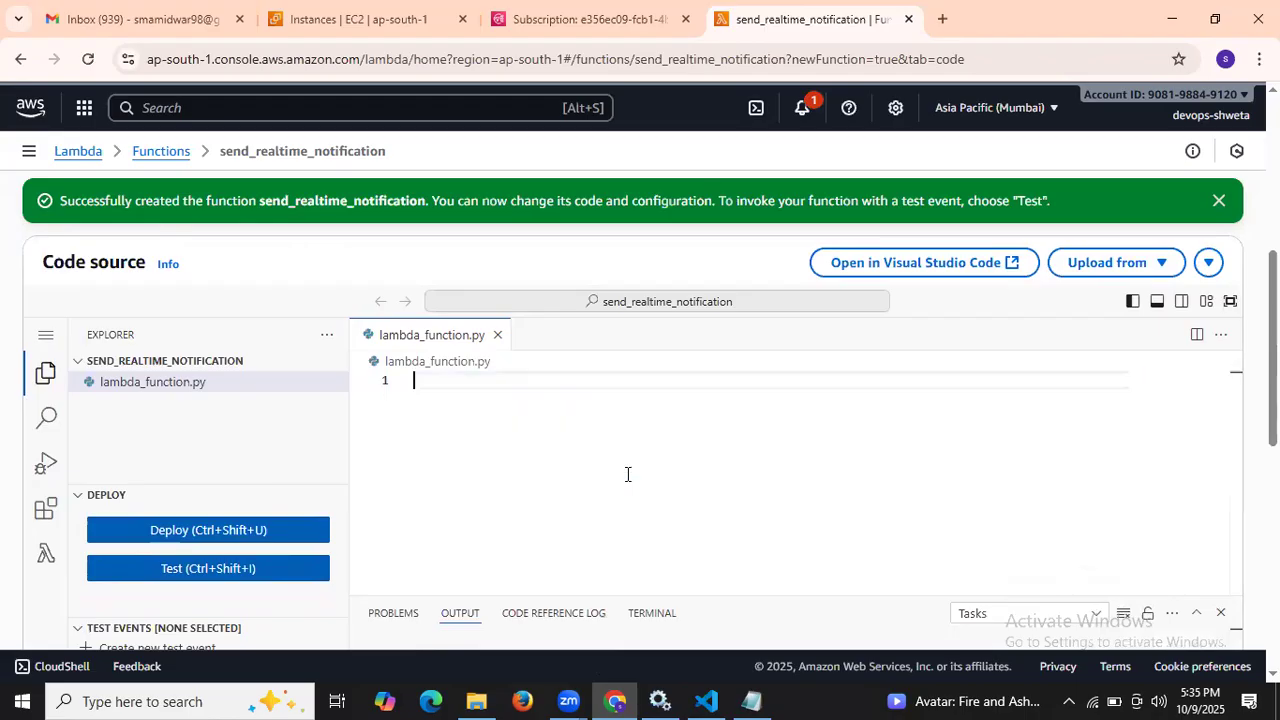
{"action": "key", "text": "ctrl+v"}
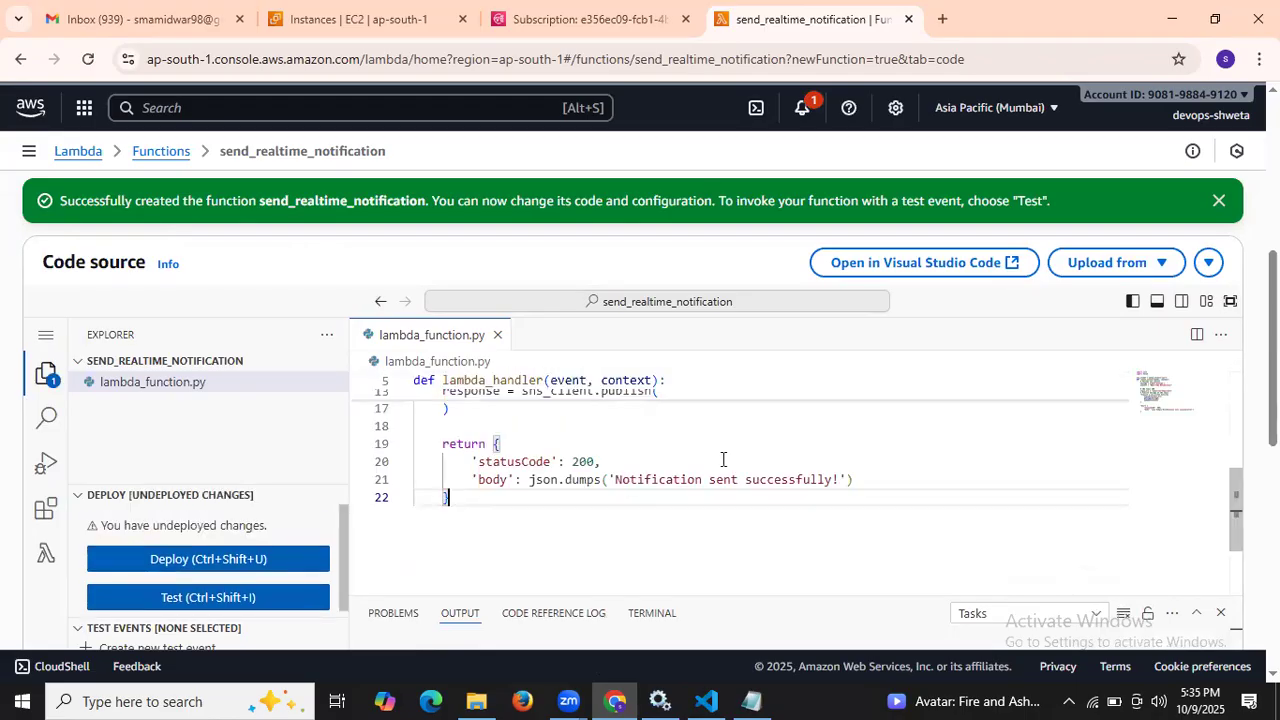
Review the pasted script and clear the <your-sns-topic-arn> placeholder between the quotes of topic_arn
{"action": "left_click_drag", "start_coordinate": [1273, 350], "coordinate": [1273, 387]}
{"action": "scroll", "coordinate": [878, 287], "scroll_direction": "up", "scroll_amount": 2}
{"action": "scroll", "coordinate": [826, 417], "scroll_direction": "up", "scroll_amount": 1}
{"action": "scroll", "coordinate": [690, 433], "scroll_direction": "up", "scroll_amount": 2}
{"action": "scroll", "coordinate": [590, 412], "scroll_direction": "up", "scroll_amount": 4}
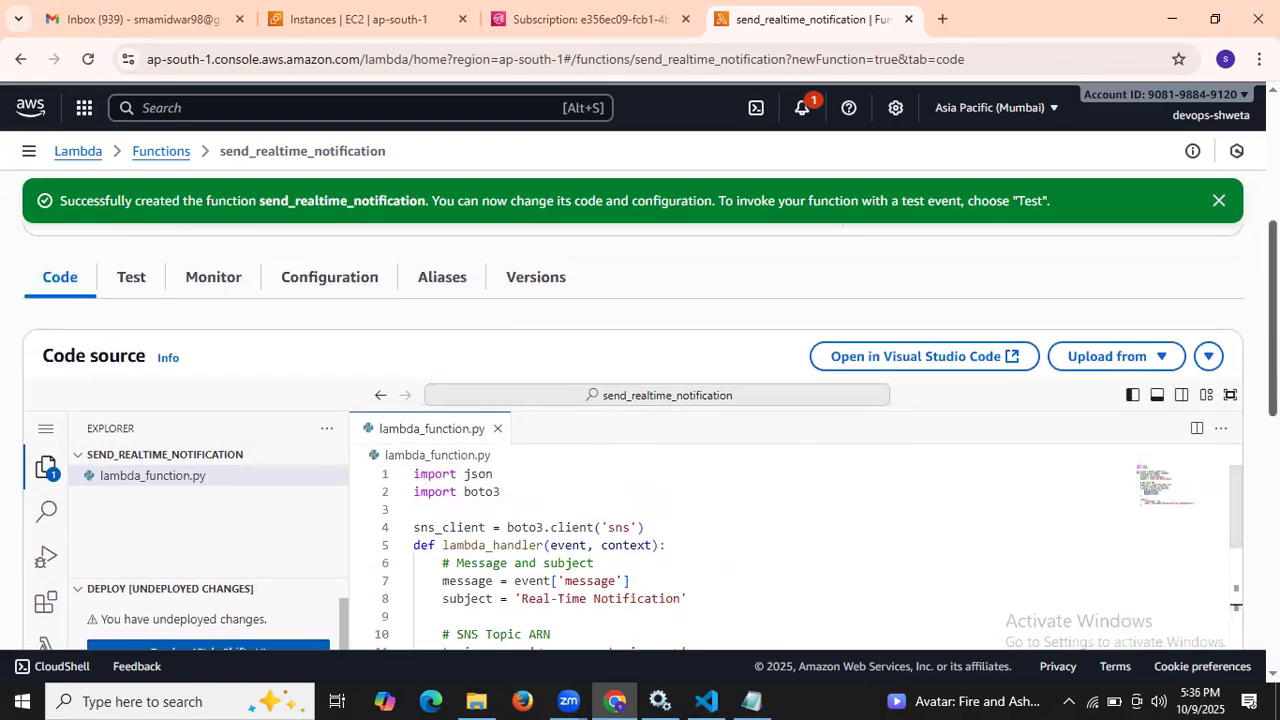
{"action": "scroll", "coordinate": [640, 400], "scroll_direction": "down", "scroll_amount": 2}
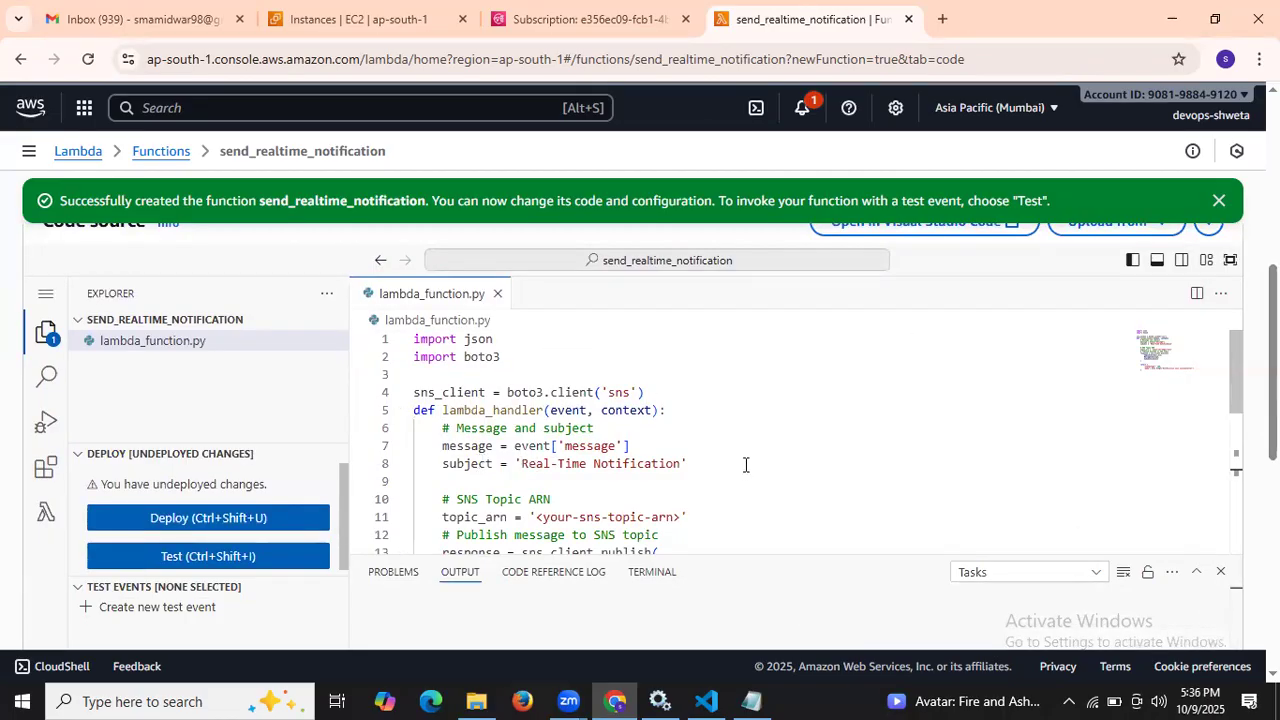
{"action": "scroll", "coordinate": [725, 463], "scroll_direction": "down", "scroll_amount": 2}
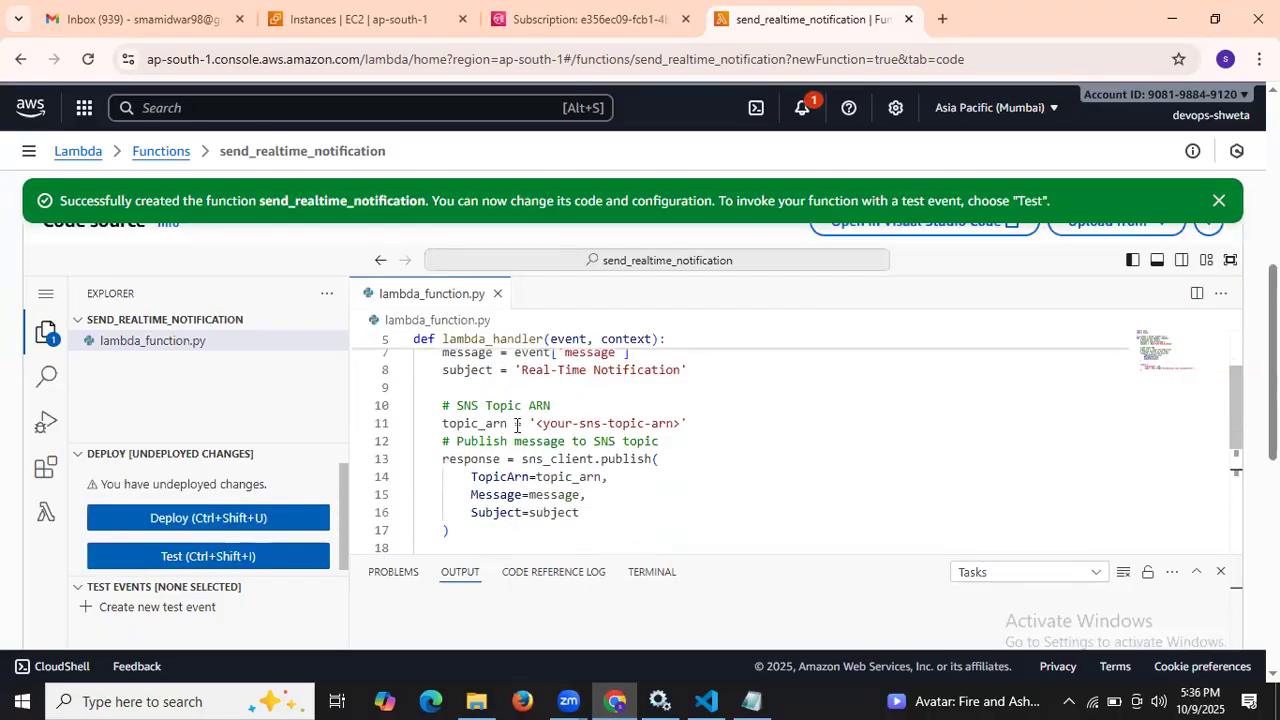
{"action": "left_click_drag", "start_coordinate": [537, 423], "coordinate": [680, 425]}
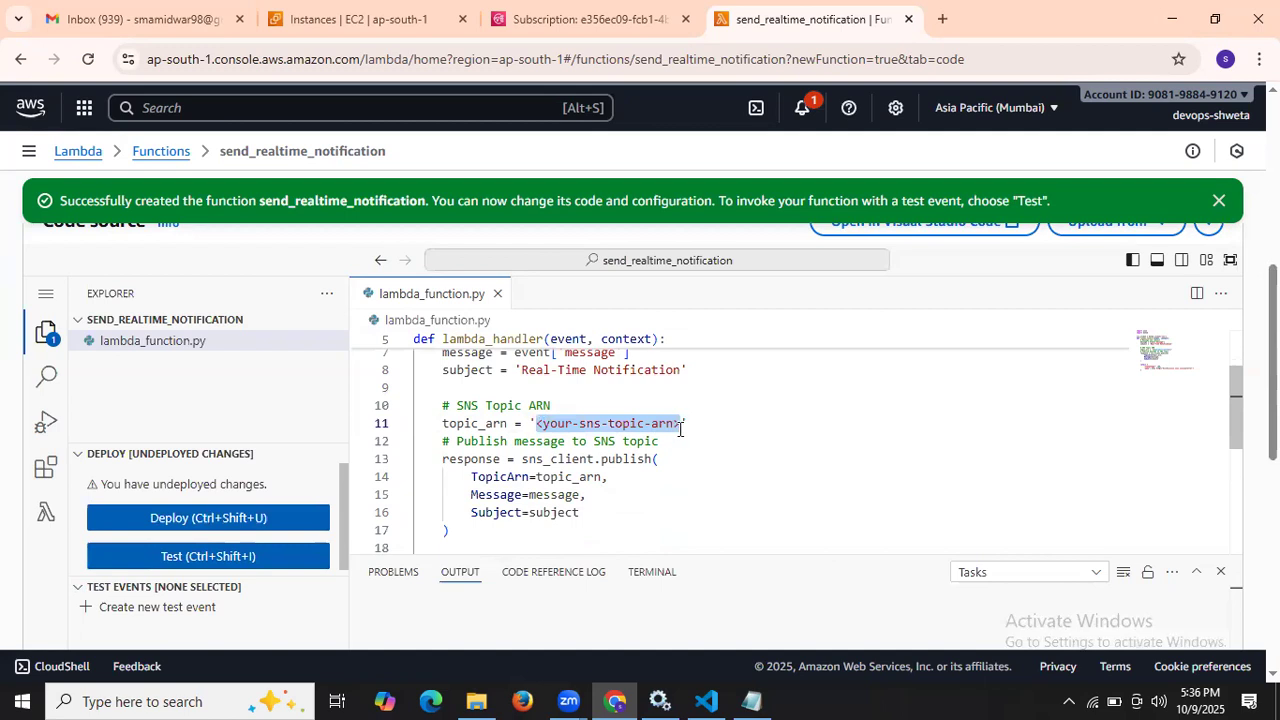
{"action": "key", "text": "BackSpace"}
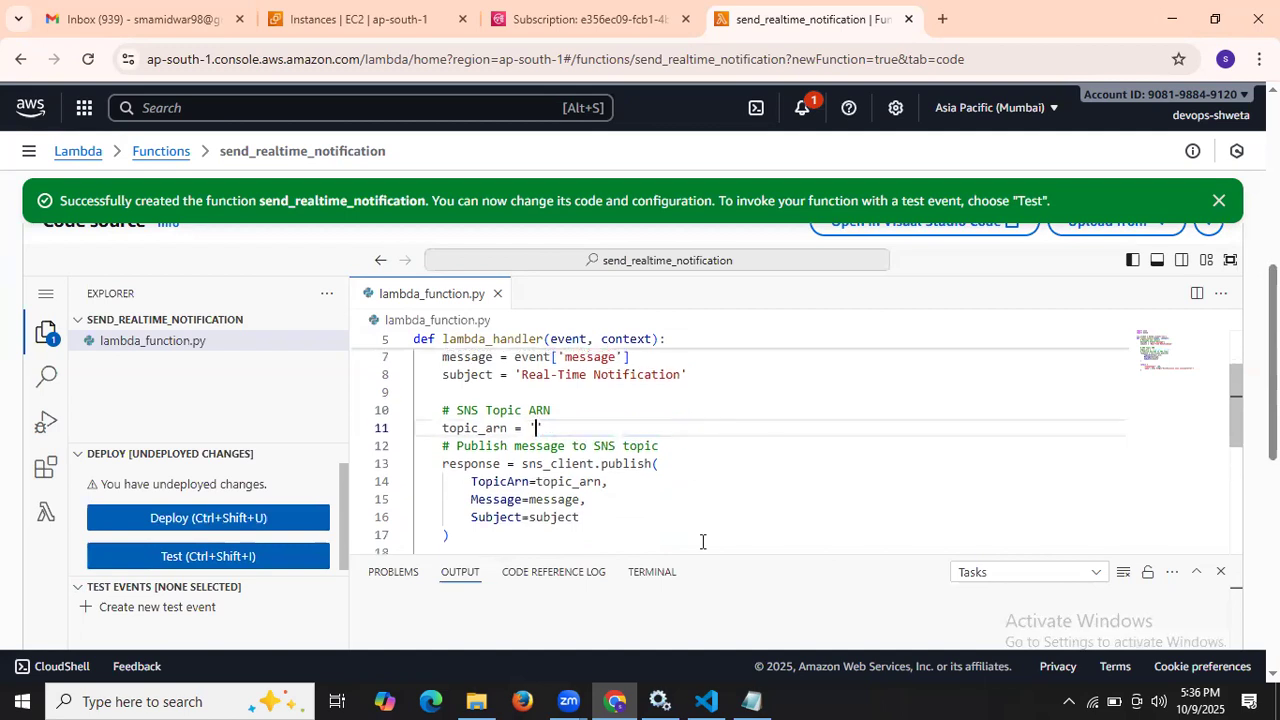
Copy the ARN from the realtime_notifications topic's details in Amazon SNS and add it below the existing ARN in Notepad
{"action": "left_click", "coordinate": [751, 701]}
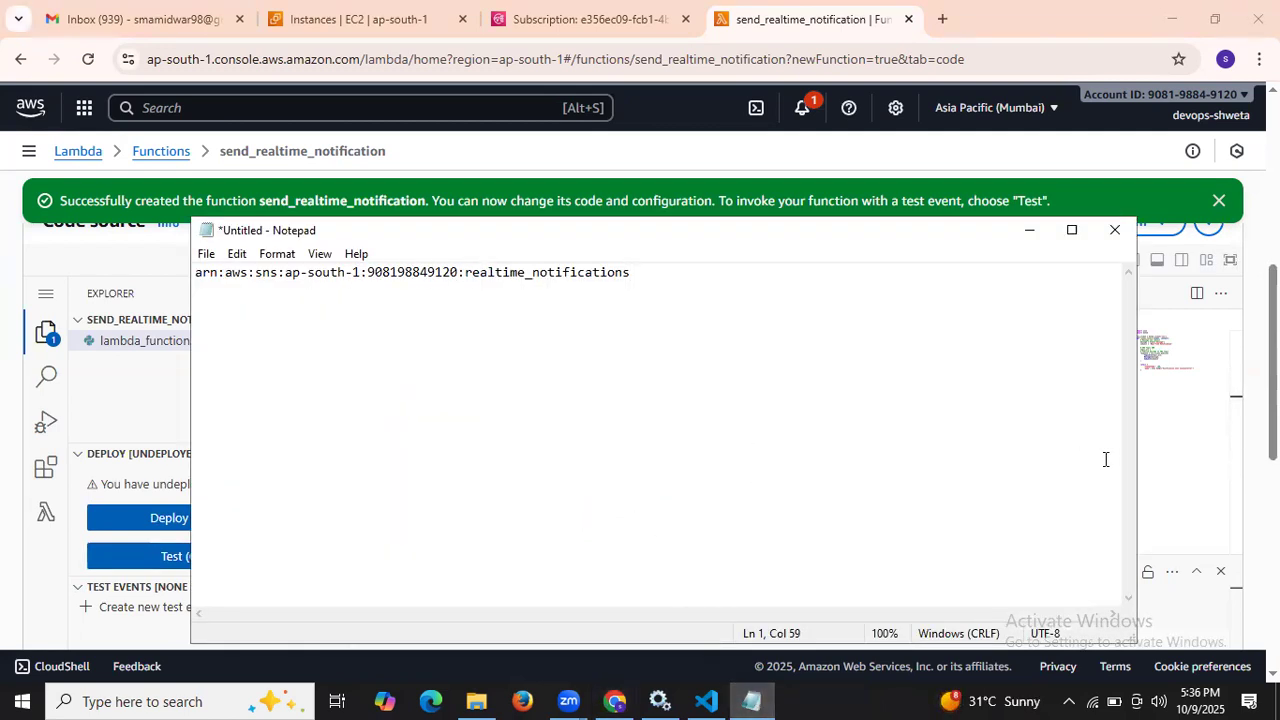
{"action": "left_click", "coordinate": [1030, 237]}
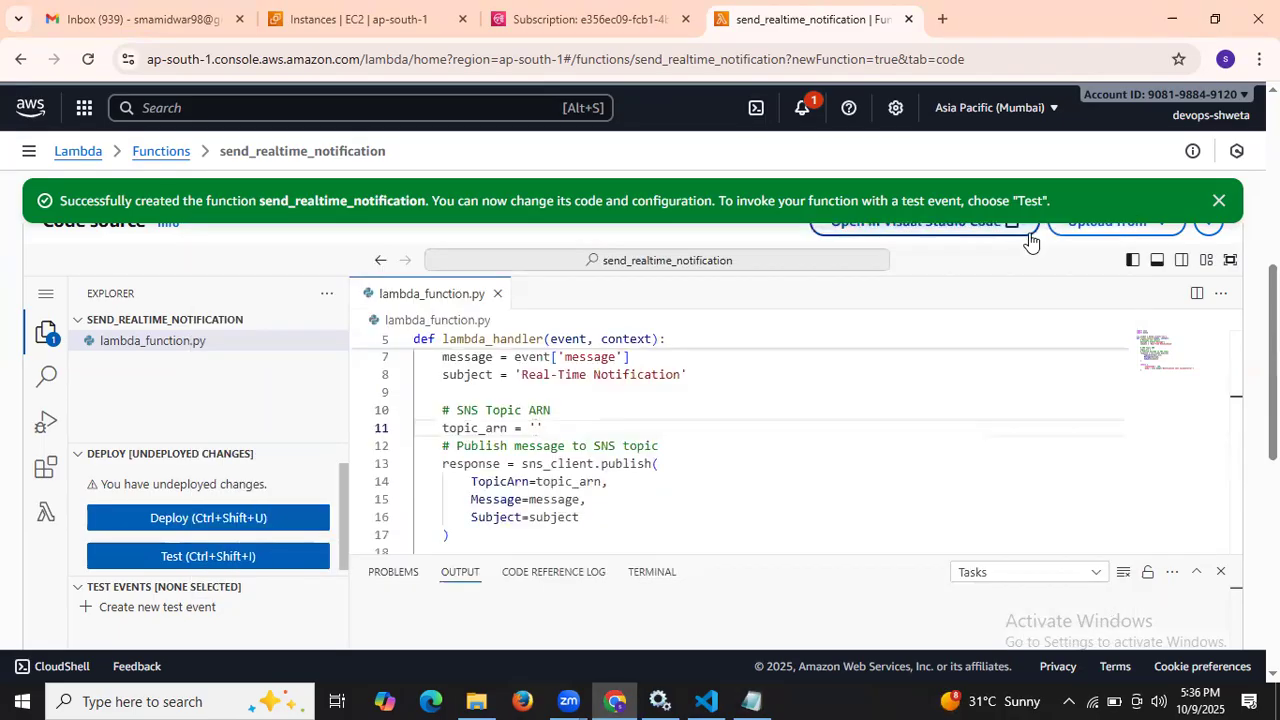
{"action": "left_click", "coordinate": [548, 18]}
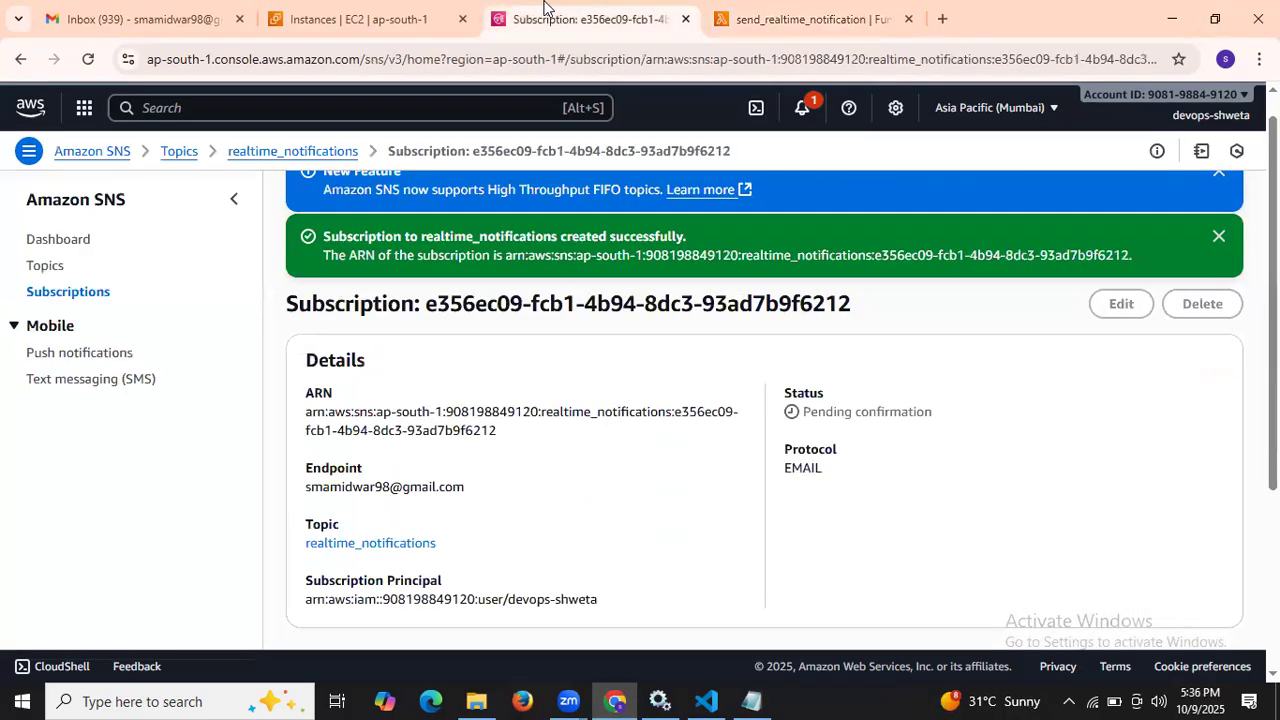
{"action": "scroll", "coordinate": [564, 416], "scroll_direction": "up", "scroll_amount": 1}
{"action": "scroll", "coordinate": [564, 416], "scroll_direction": "down", "scroll_amount": 3}
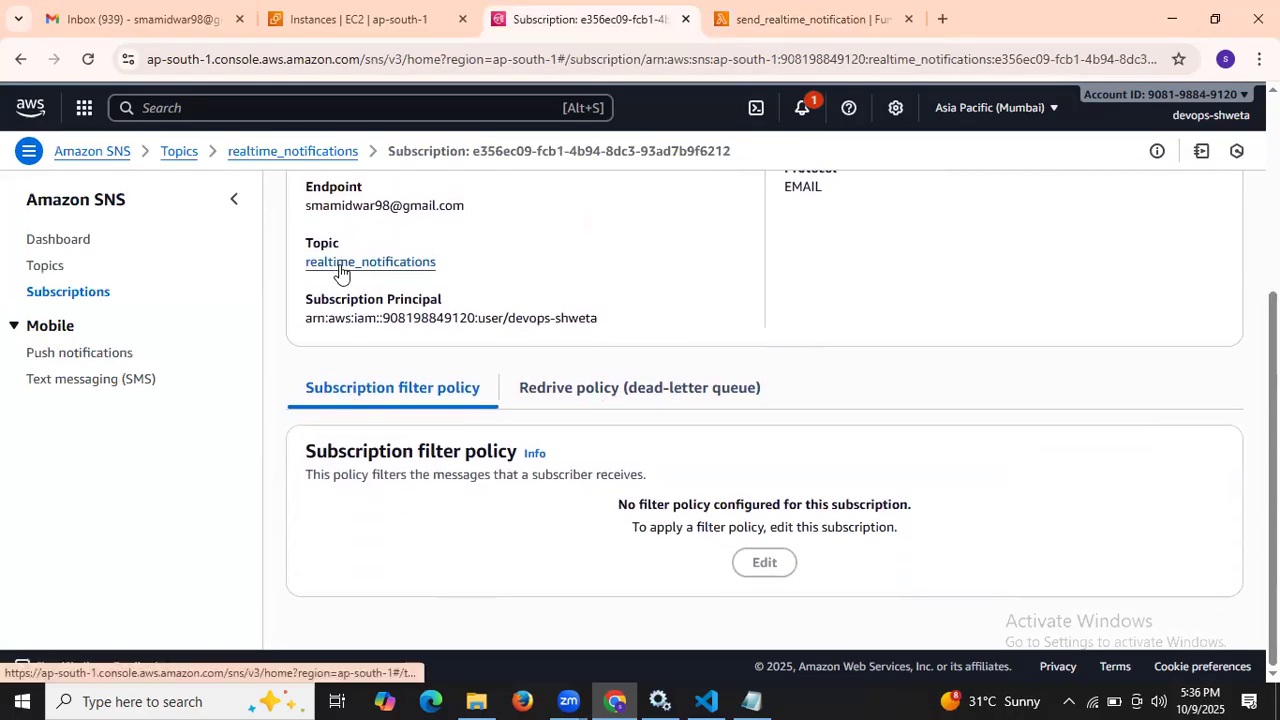
{"action": "left_click", "coordinate": [340, 263]}
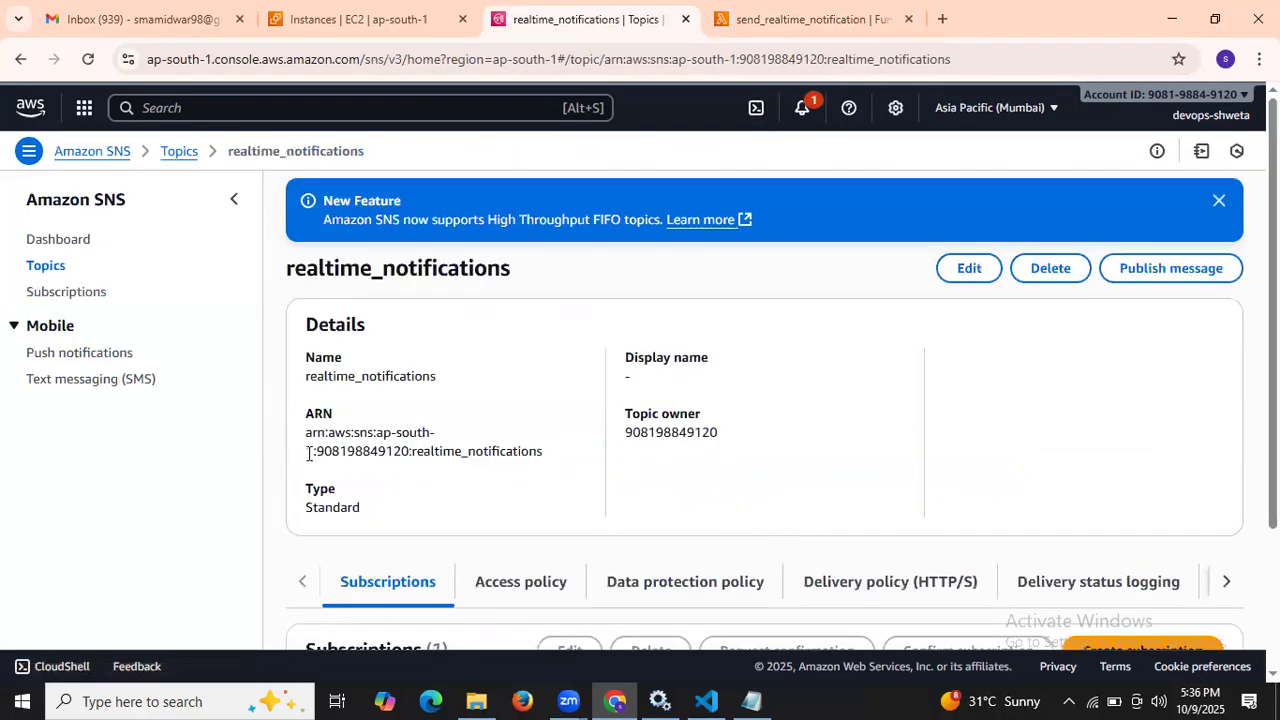
{"action": "left_click_drag", "start_coordinate": [306, 432], "coordinate": [592, 458]}
{"action": "key", "text": "ctrl+c"}
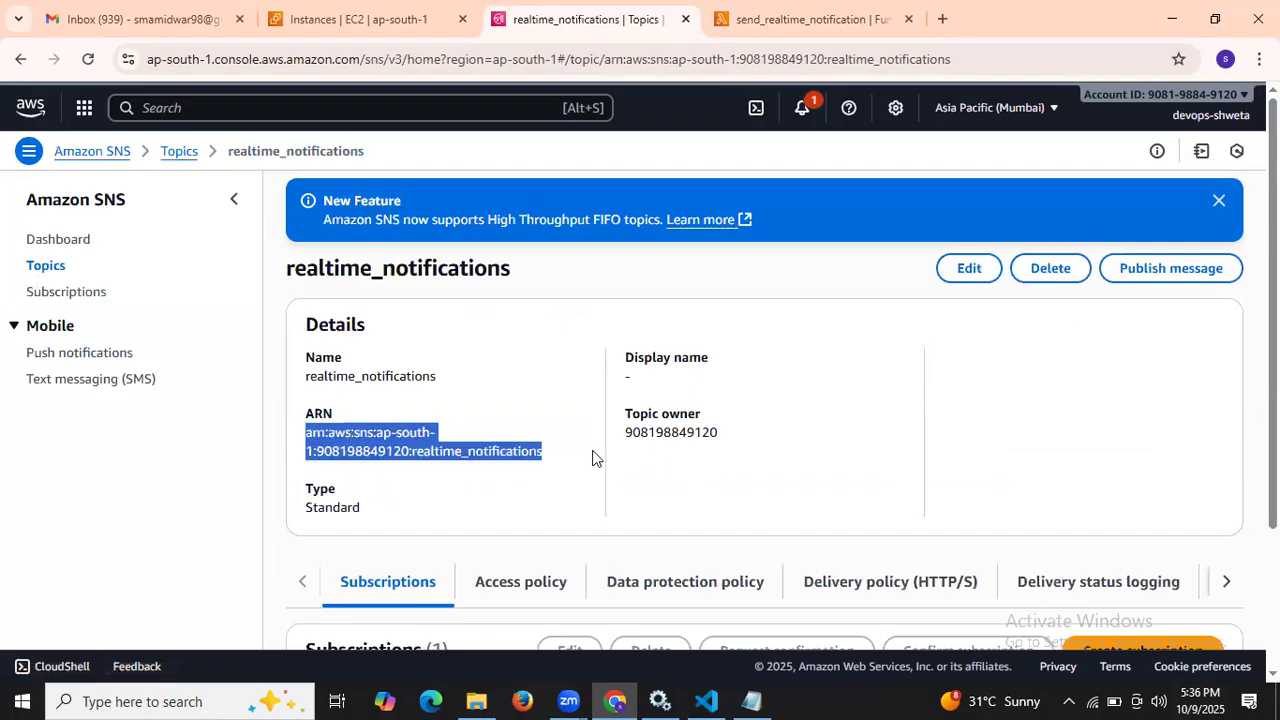
{"action": "left_click", "coordinate": [752, 701]}
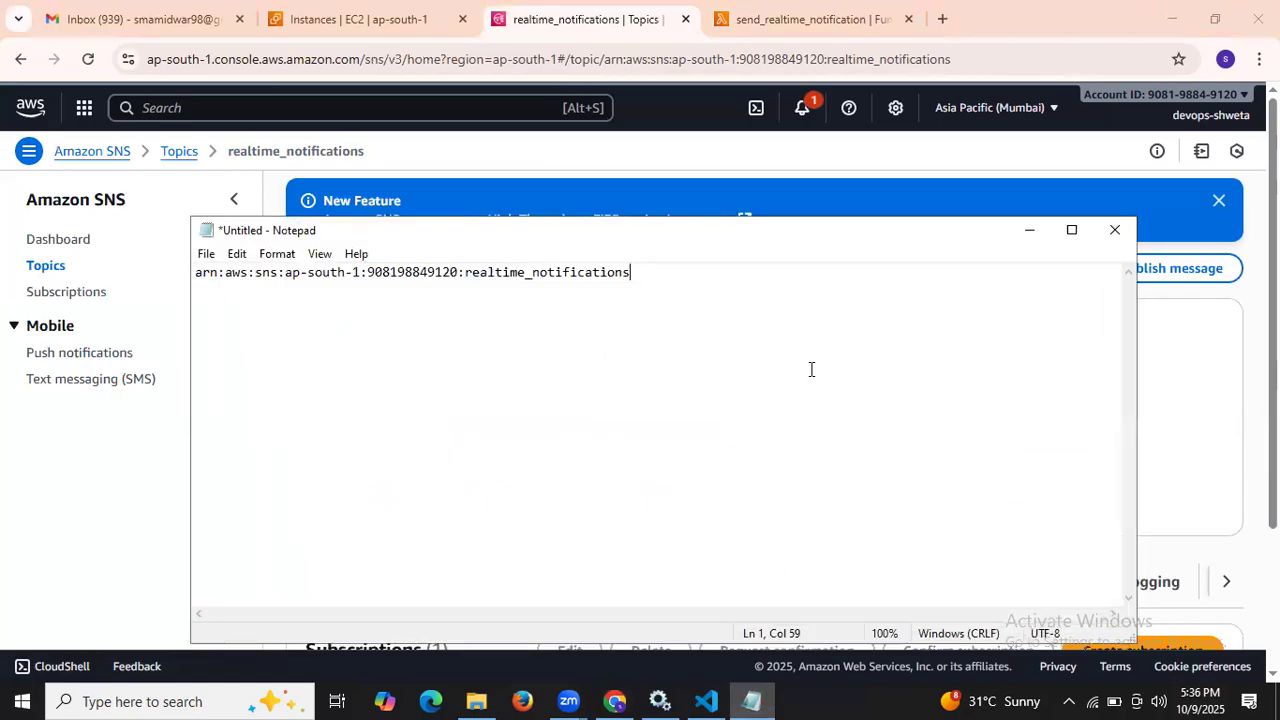
{"action": "key", "text": "ctrl+v"}
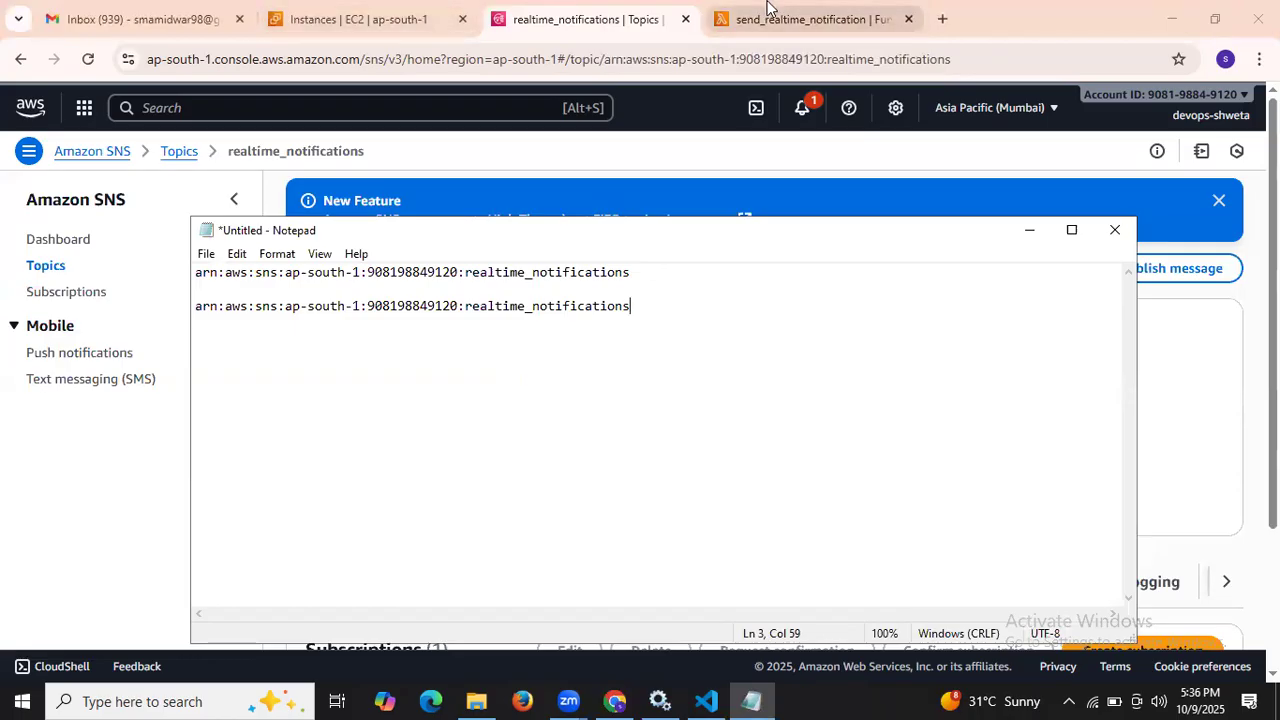
Return to the Lambda function in Chrome, paste the copied topic ARN as the topic_arn value and check the code
{"action": "left_click", "coordinate": [767, 8]}
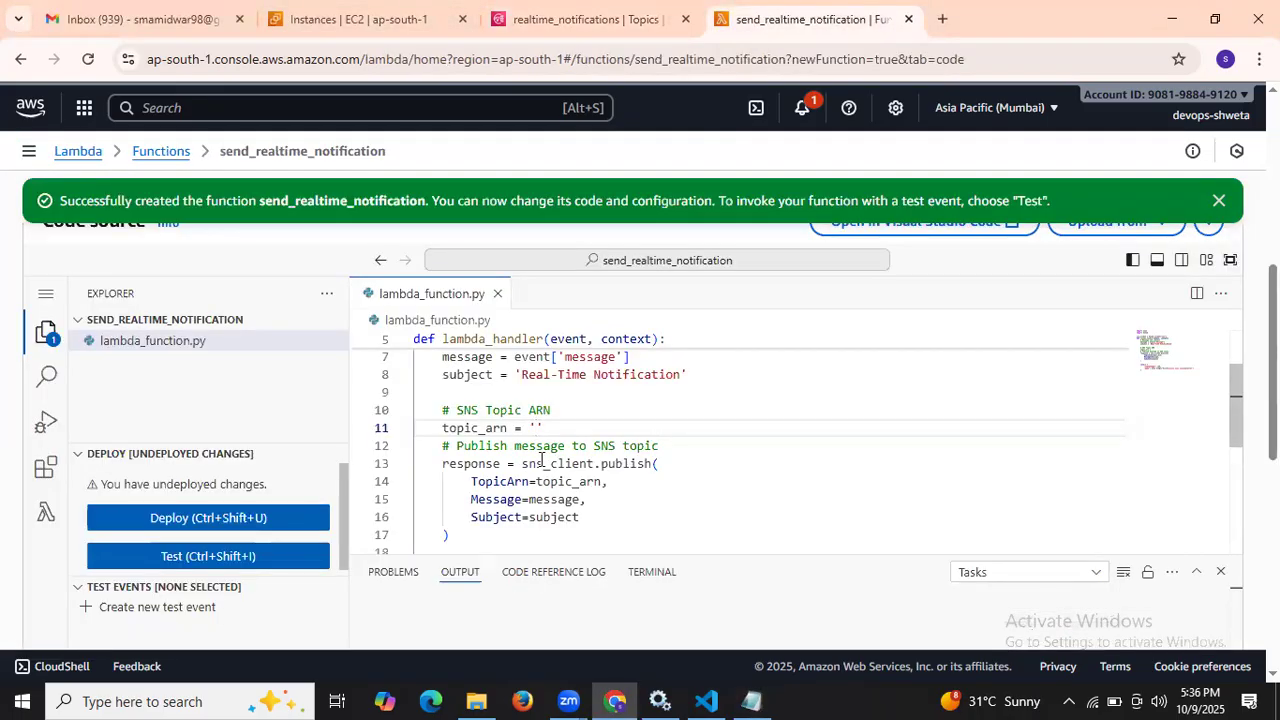
{"action": "key", "text": "ctrl+v"}
{"action": "scroll", "coordinate": [541, 458], "scroll_direction": "down", "scroll_amount": 3}
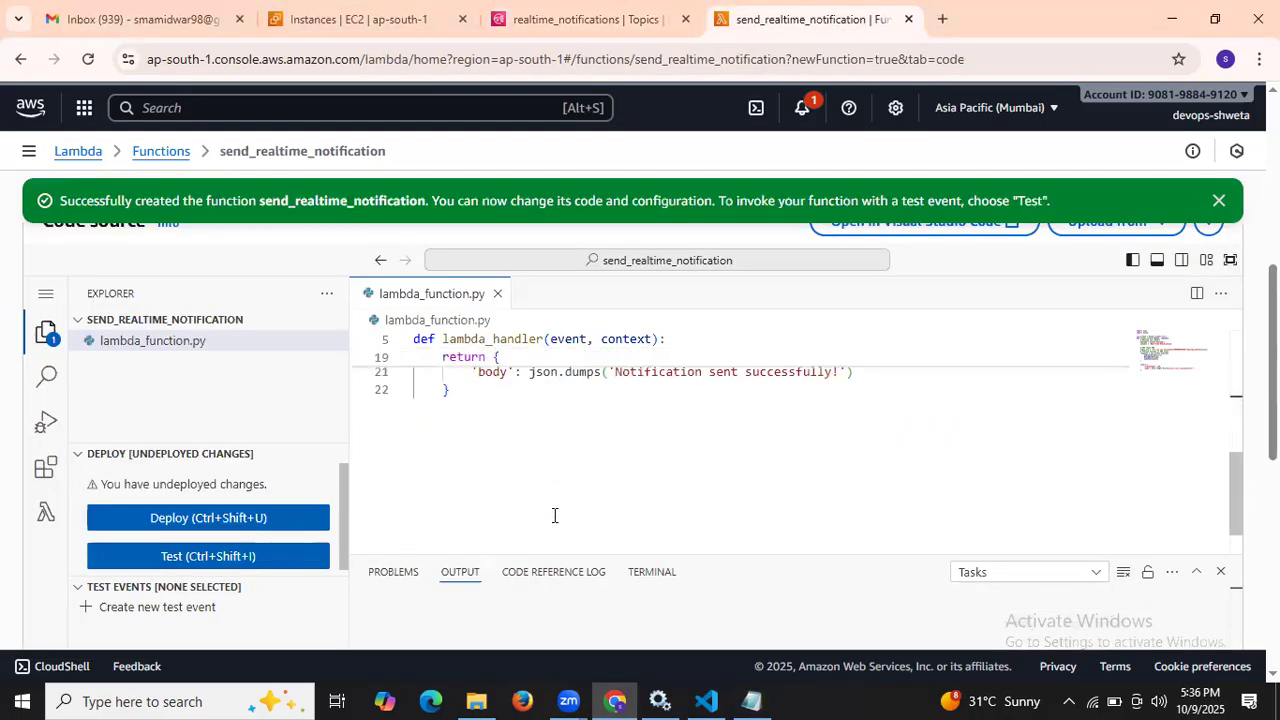
{"action": "left_click", "coordinate": [517, 406]}
{"action": "scroll", "coordinate": [526, 412], "scroll_direction": "up", "scroll_amount": 2}
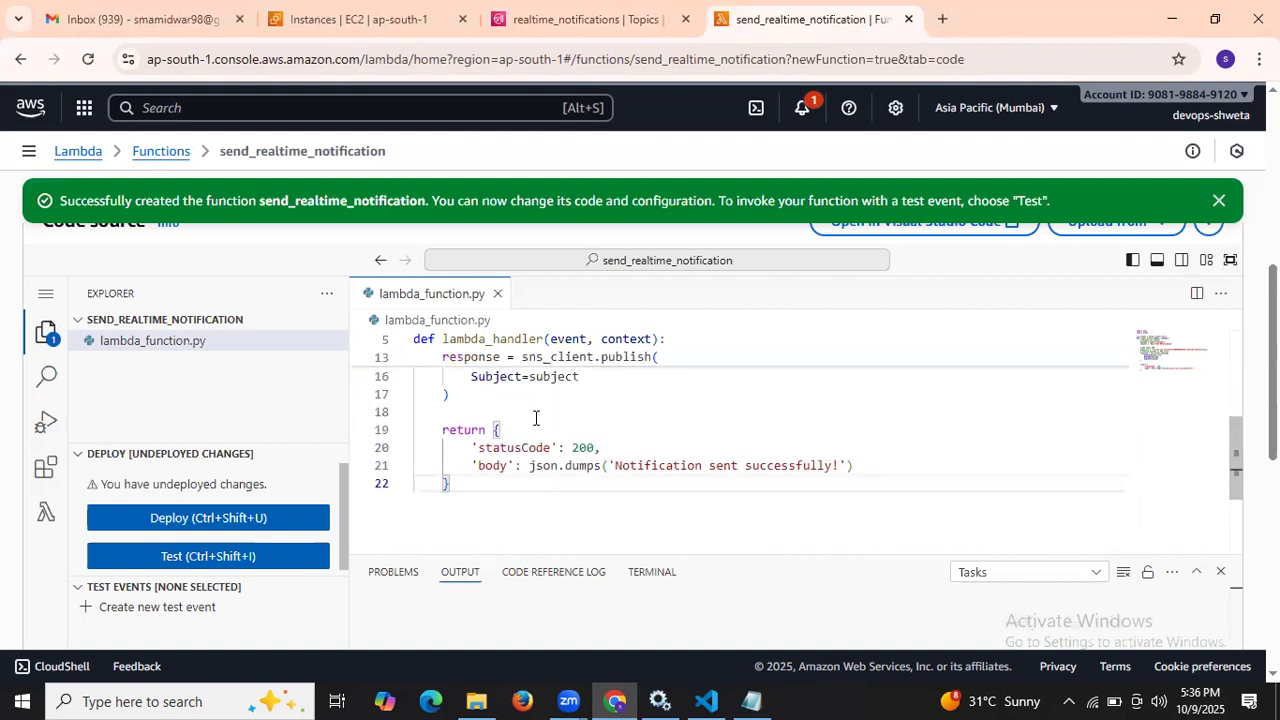
{"action": "scroll", "coordinate": [602, 465], "scroll_direction": "up", "scroll_amount": 5}
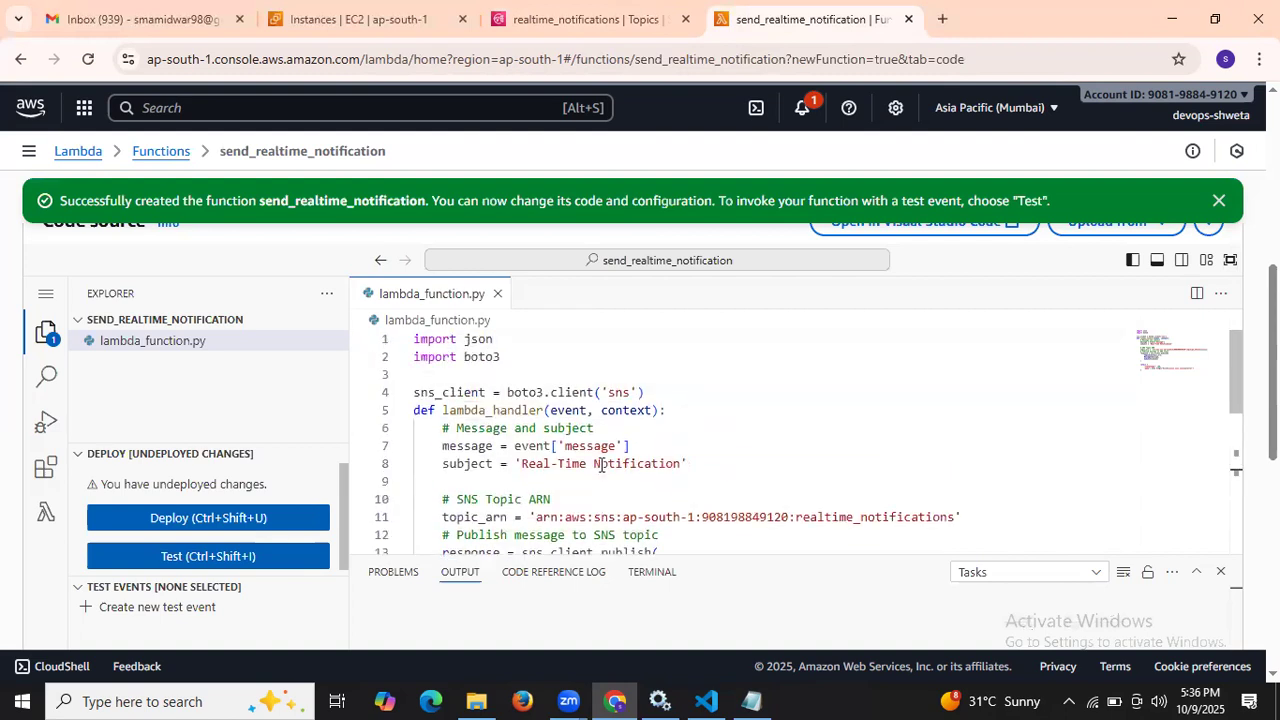
Deploy the updated code of the send_realtime_notification function
{"action": "scroll", "coordinate": [602, 465], "scroll_direction": "up", "scroll_amount": 2}
{"action": "scroll", "coordinate": [400, 490], "scroll_direction": "down", "scroll_amount": 2}
{"action": "left_click", "coordinate": [163, 535]}
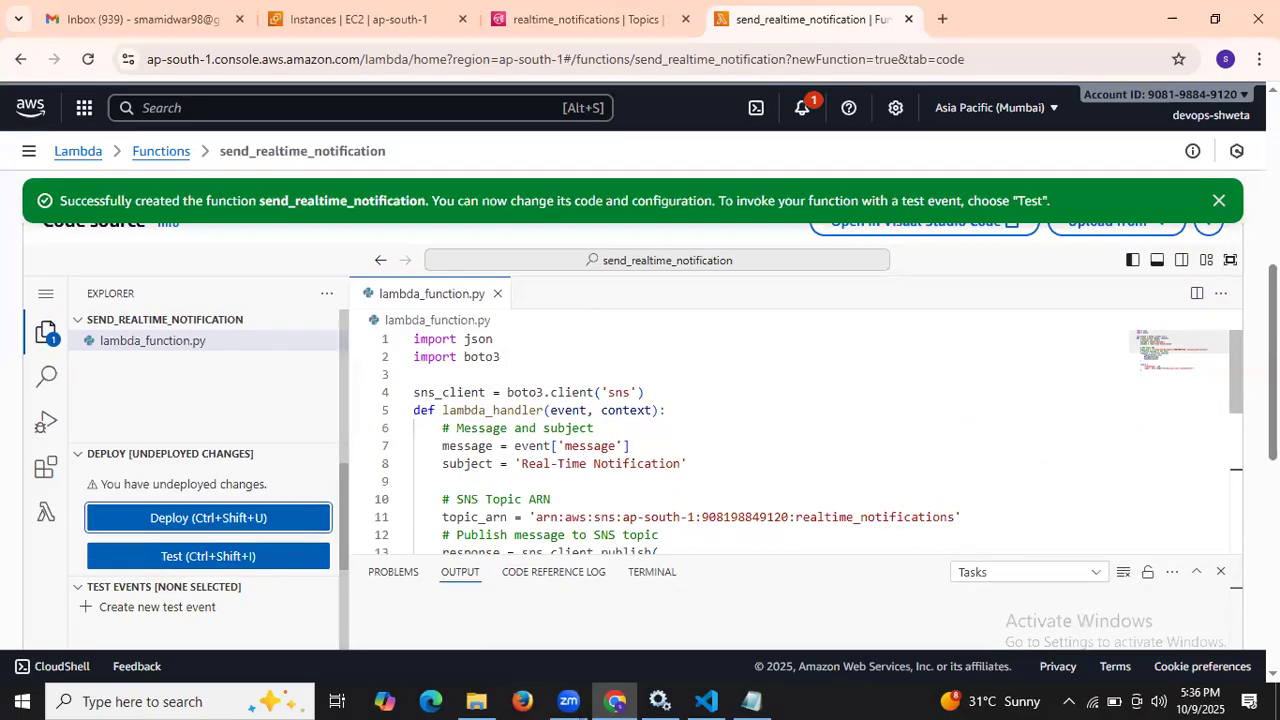
{"action": "scroll", "coordinate": [969, 530], "scroll_direction": "down", "scroll_amount": 2}
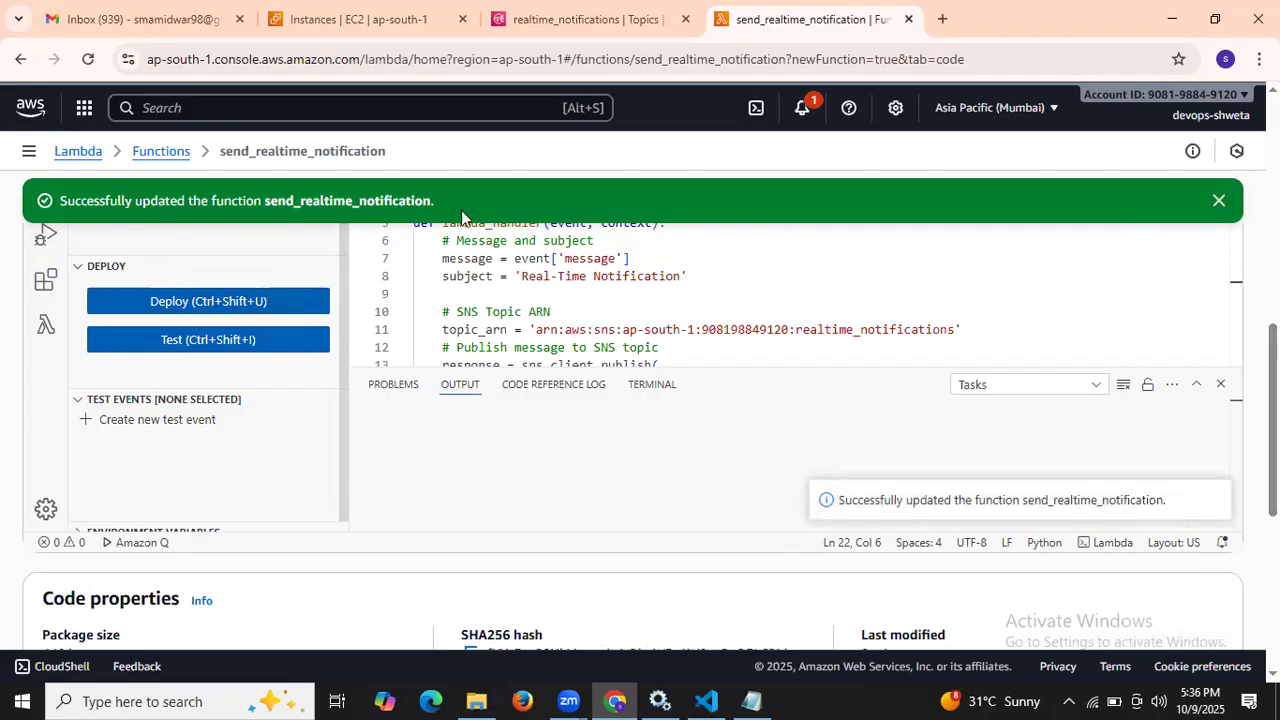
Switch to VS Code and read the guide's Step 5, "Configure Permissions for Lambda and SNS", including its IAM role requirement
{"action": "left_click", "coordinate": [706, 701]}
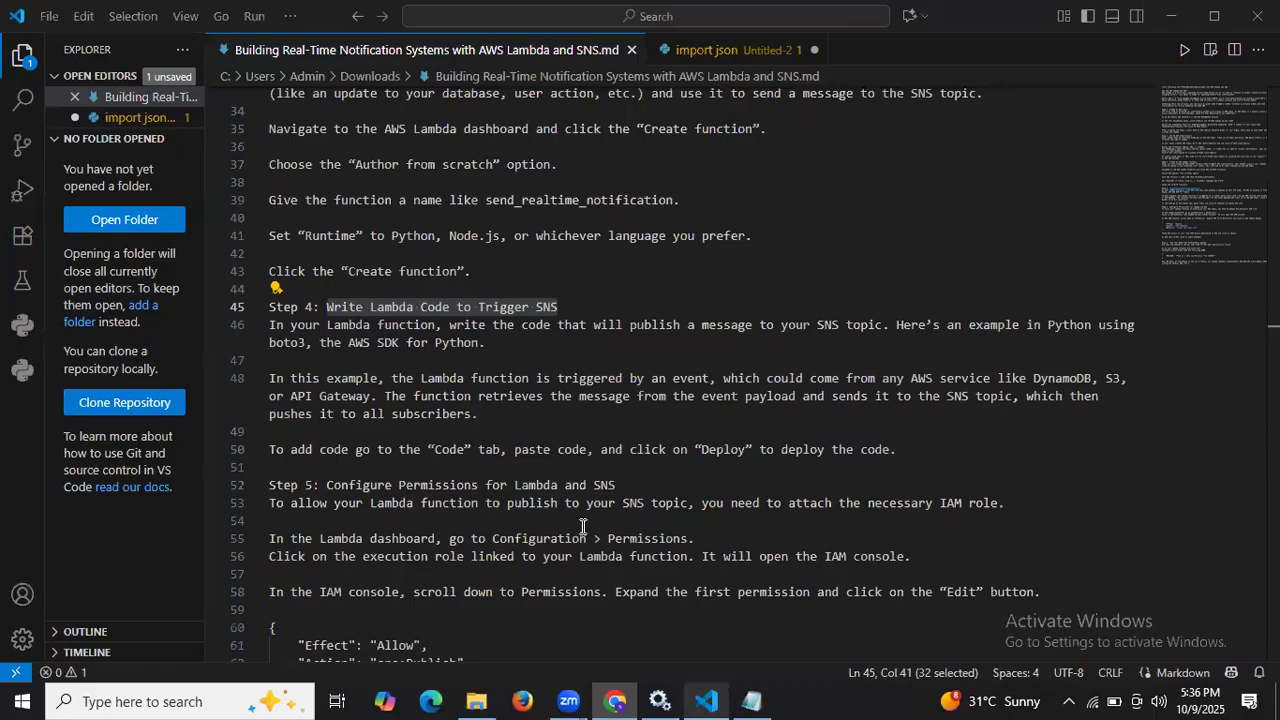
{"action": "scroll", "coordinate": [577, 521], "scroll_direction": "down", "scroll_amount": 5}
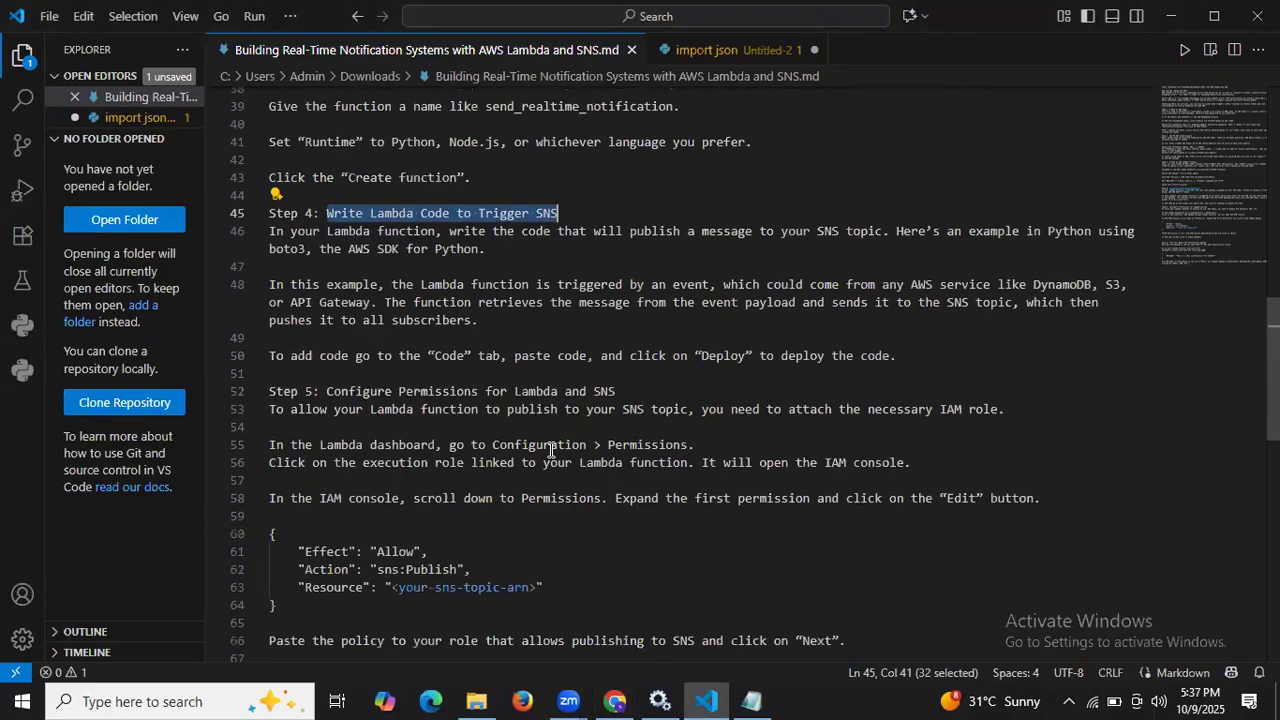
{"action": "left_click_drag", "start_coordinate": [327, 205], "coordinate": [645, 206]}
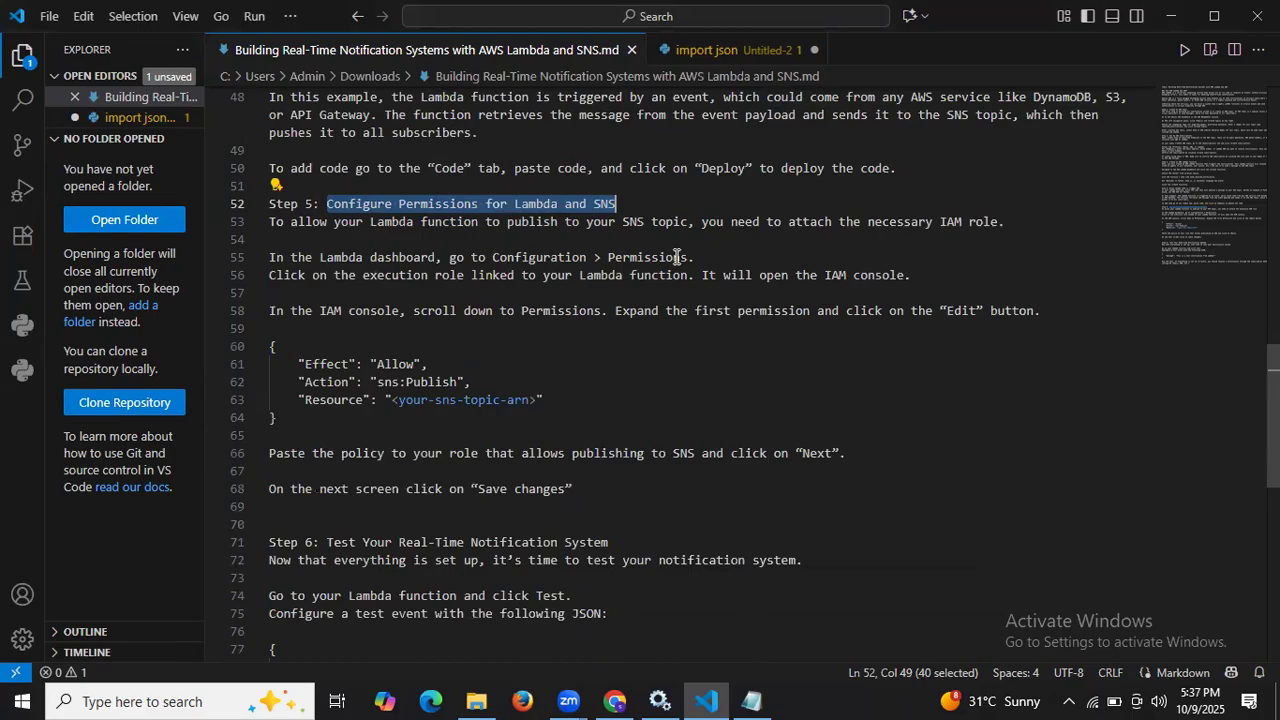
{"action": "left_click_drag", "start_coordinate": [333, 222], "coordinate": [999, 224]}
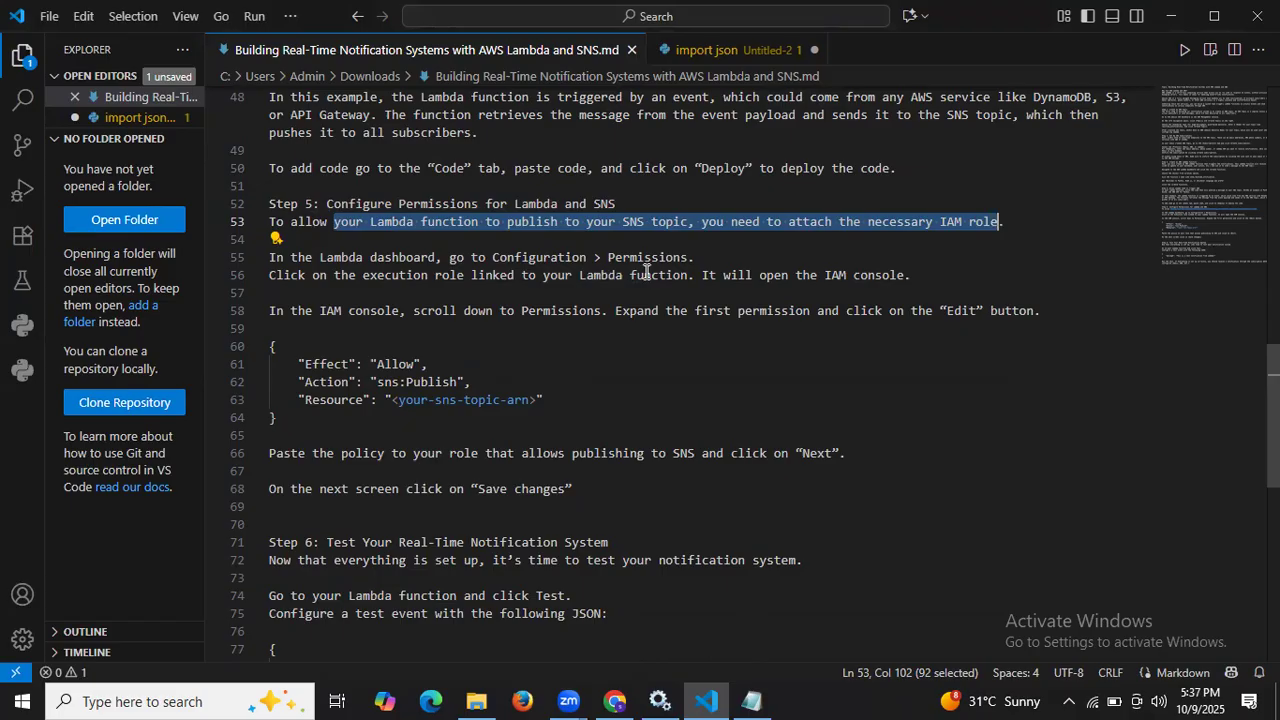
Return to Chrome and open the permissions configuration of send_realtime_notification to show its execution role
{"action": "left_click", "coordinate": [615, 699]}
{"action": "scroll", "coordinate": [500, 465], "scroll_direction": "up", "scroll_amount": 5}
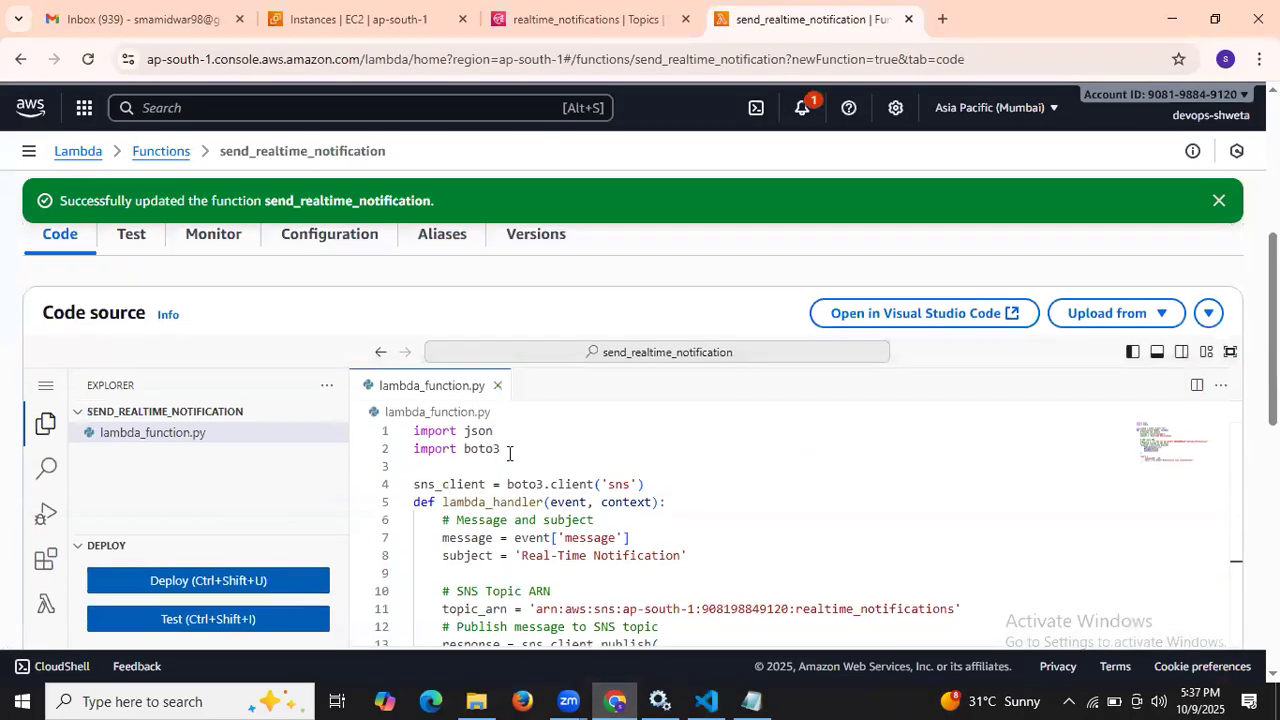
{"action": "scroll", "coordinate": [515, 448], "scroll_direction": "up", "scroll_amount": 1}
{"action": "left_click", "coordinate": [368, 333]}
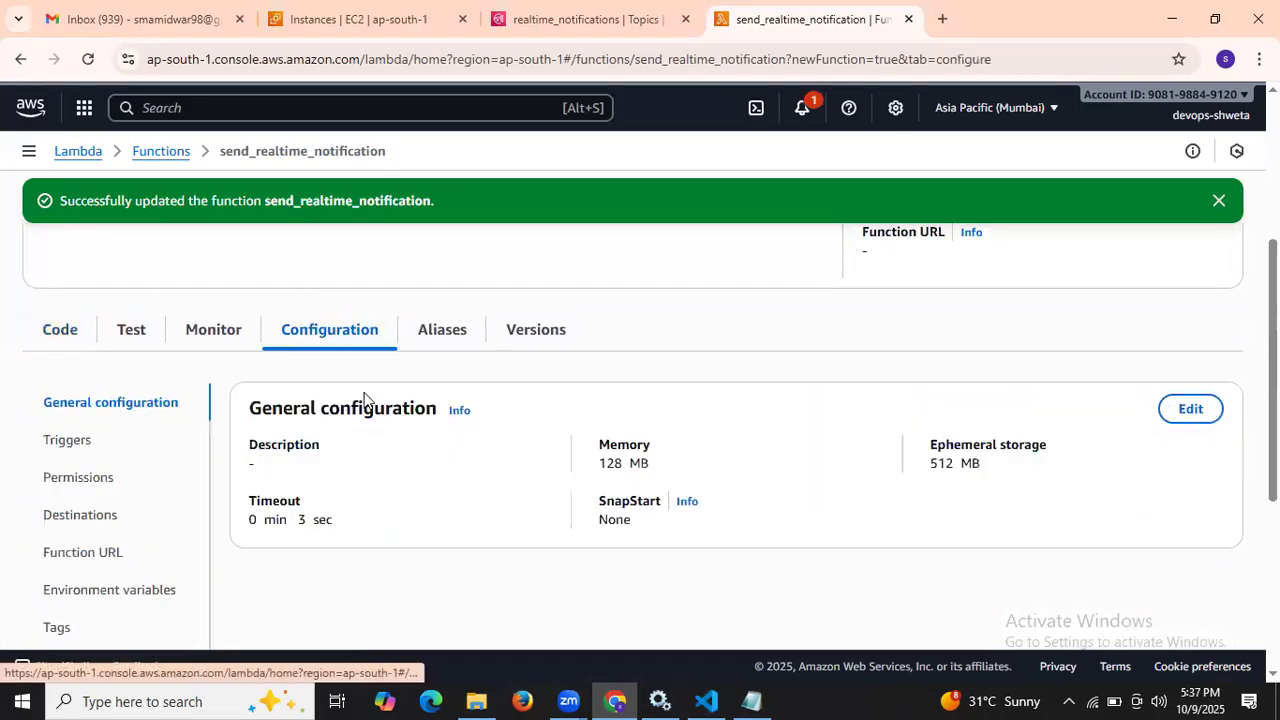
{"action": "left_click", "coordinate": [85, 477]}
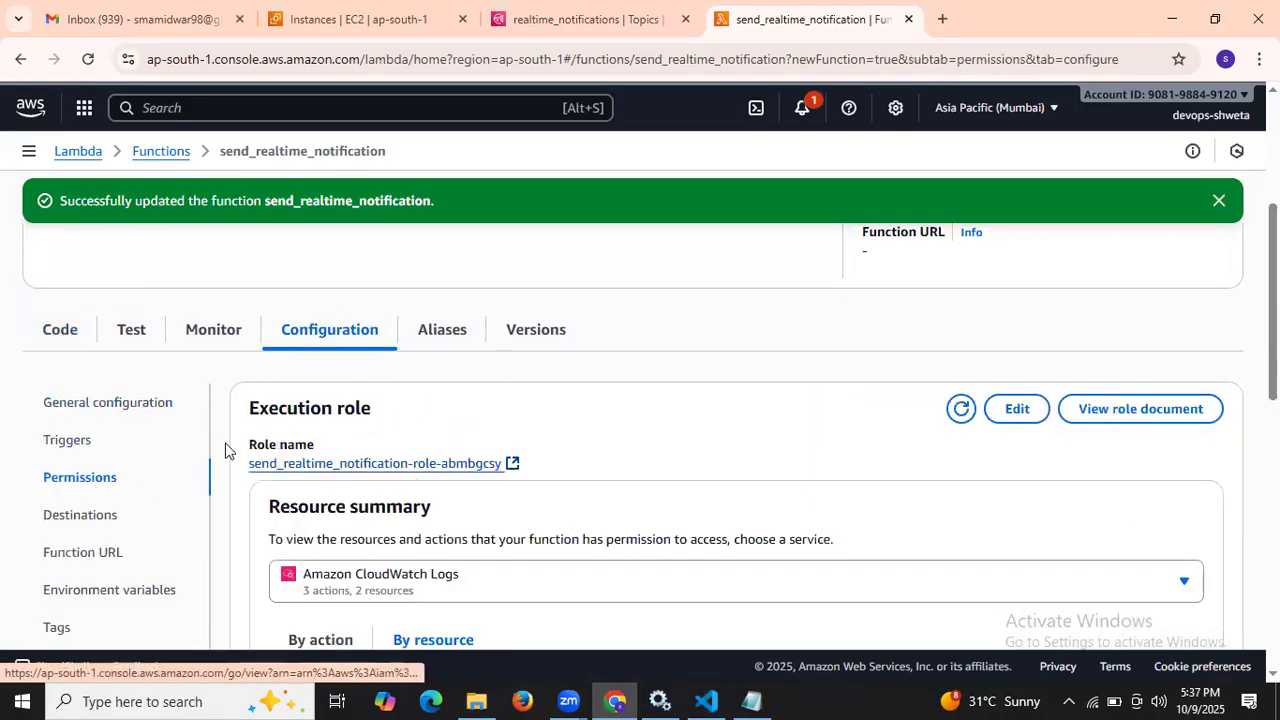
Open the function's execution role in IAM, expand its AWSLambdaBasicExecutionRole policy and open that policy in the editor
{"action": "left_click", "coordinate": [511, 463]}
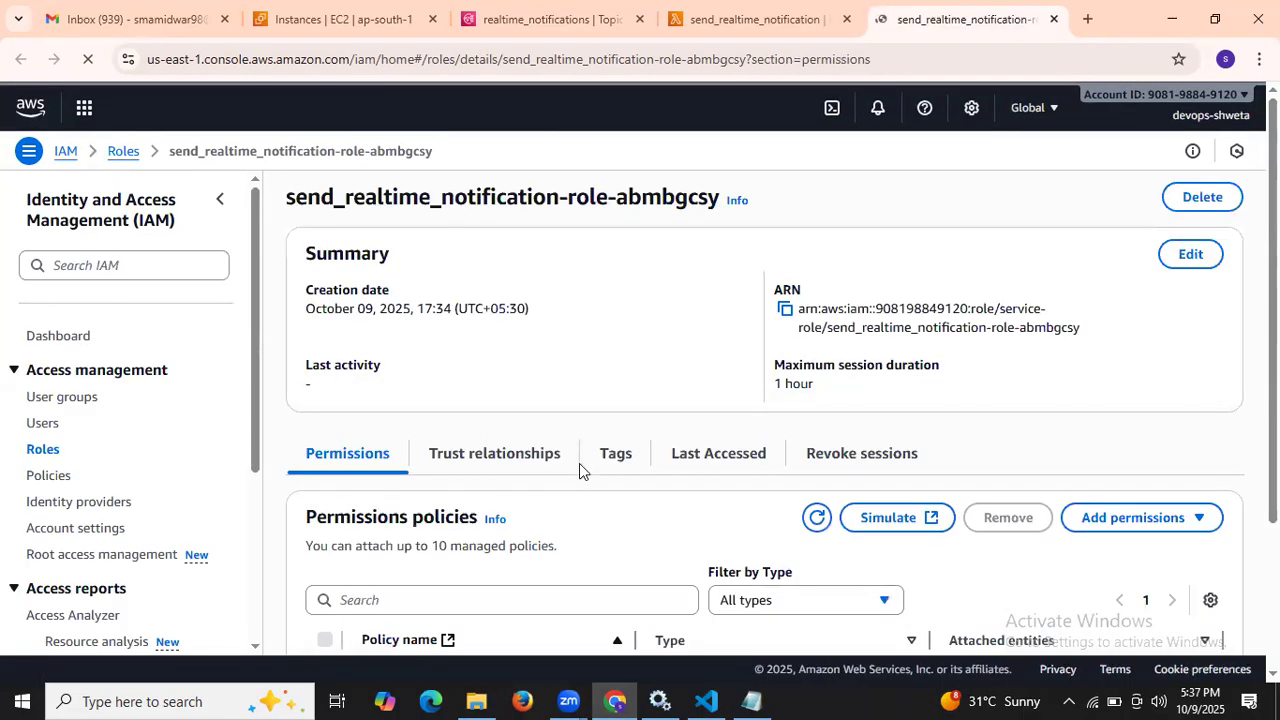
{"action": "scroll", "coordinate": [592, 482], "scroll_direction": "down", "scroll_amount": 3}
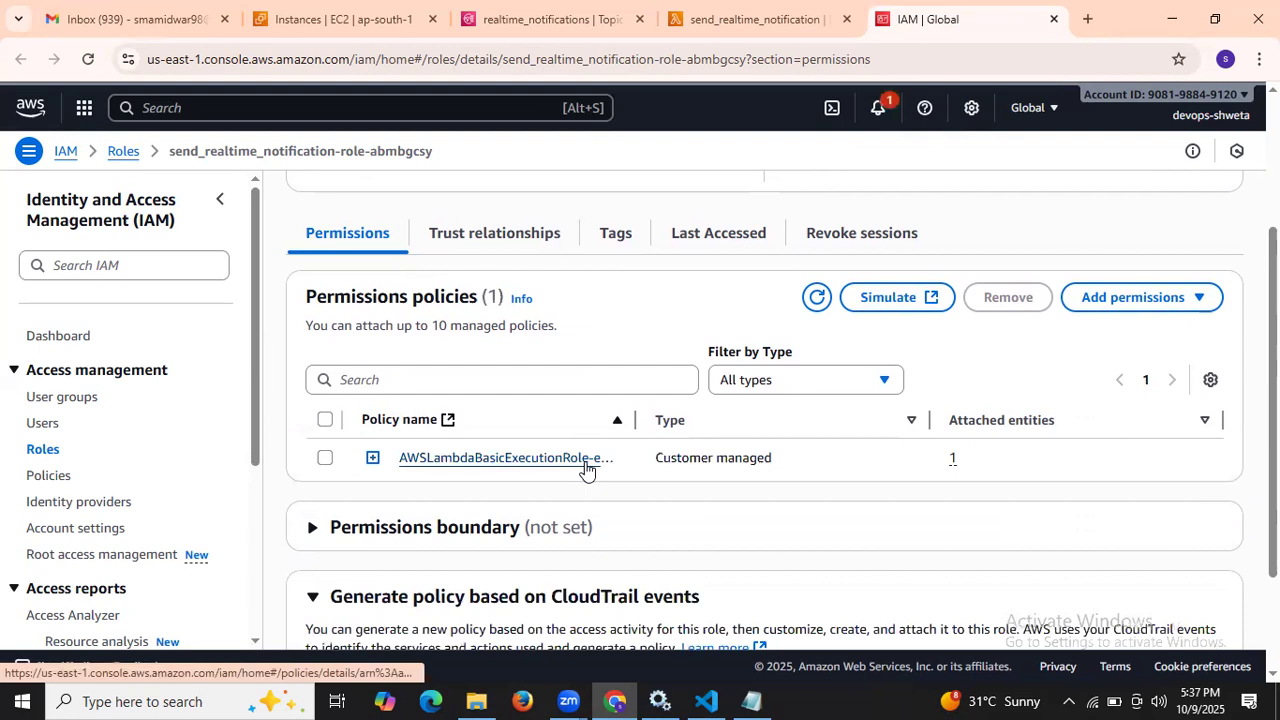
{"action": "left_click", "coordinate": [373, 458]}
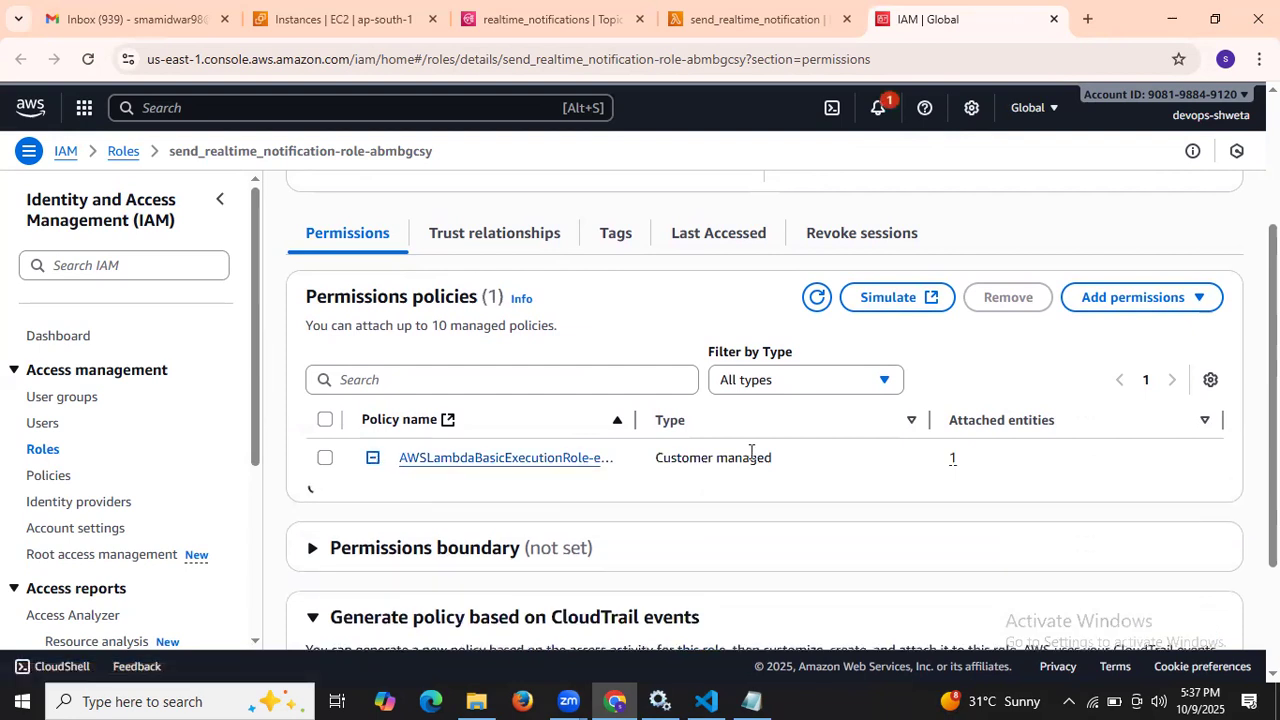
{"action": "scroll", "coordinate": [1158, 322], "scroll_direction": "down", "scroll_amount": 3}
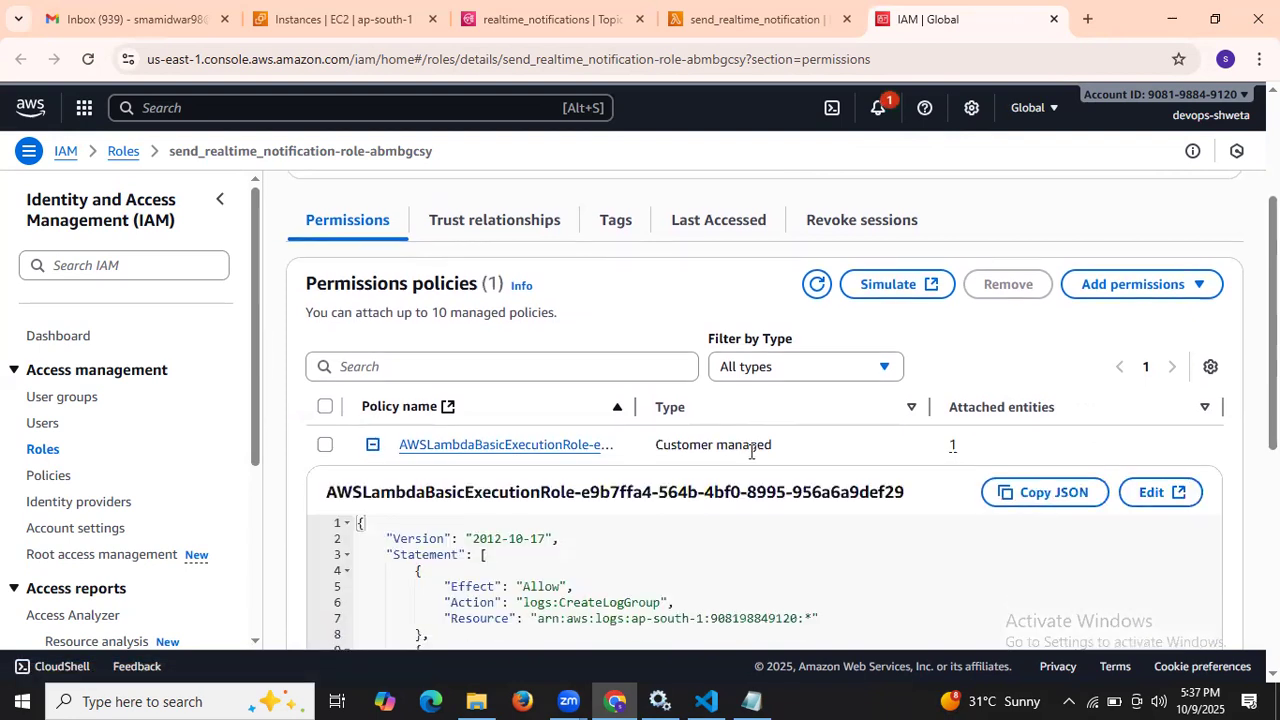
{"action": "left_click", "coordinate": [1155, 224]}
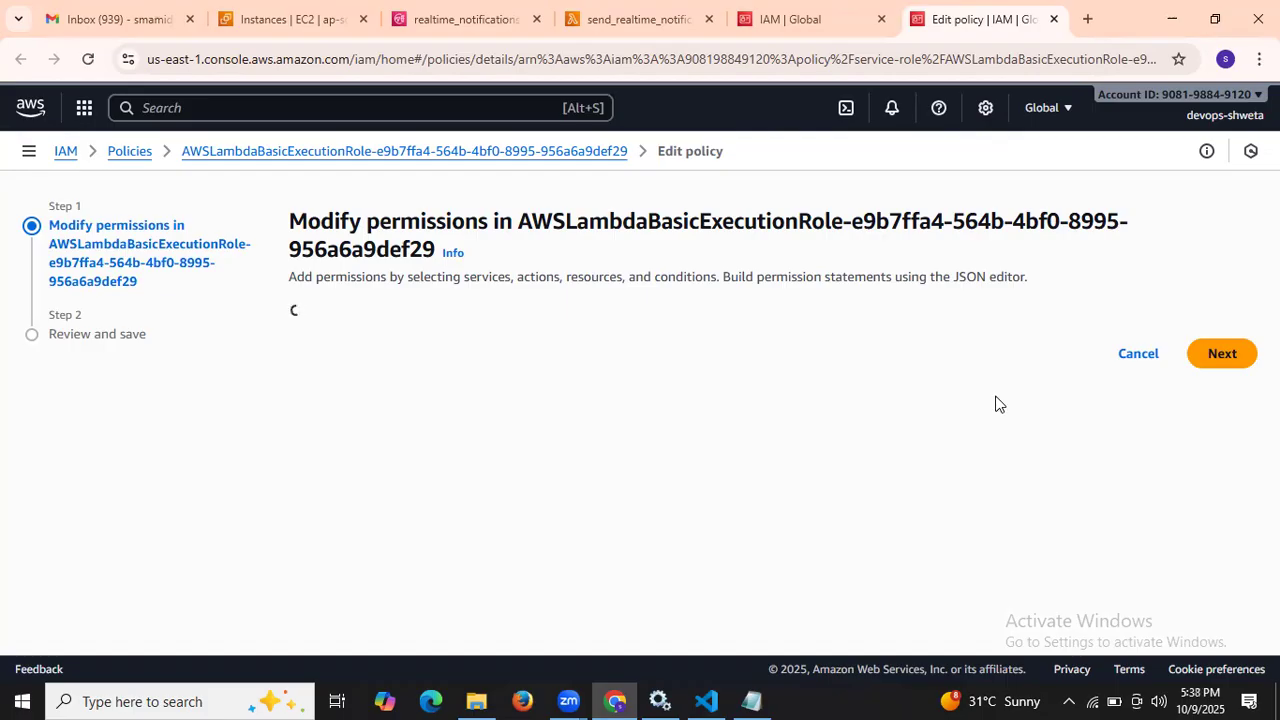
{"action": "scroll", "coordinate": [850, 408], "scroll_direction": "down", "scroll_amount": 3}
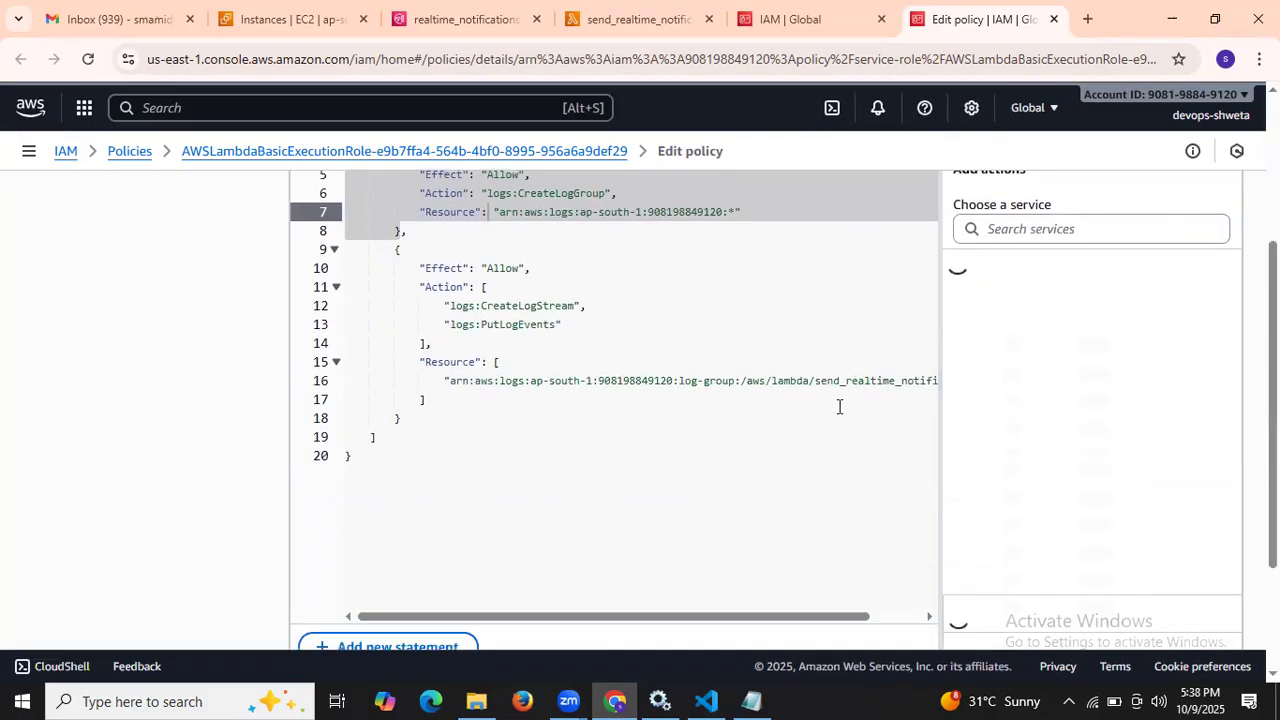
Switch to VS Code and copy the sns:Publish policy statement from the guide's Step 5
{"action": "mouse_move", "coordinate": [706, 700]}
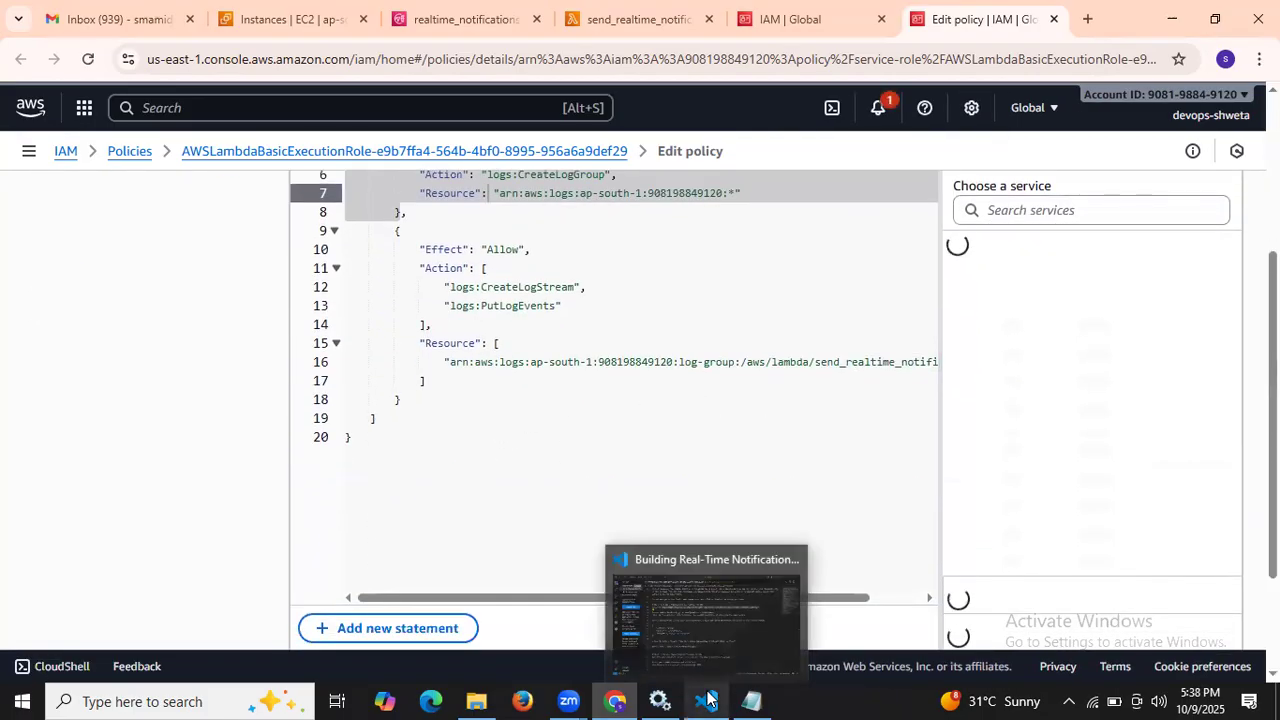
{"action": "left_click", "coordinate": [607, 599]}
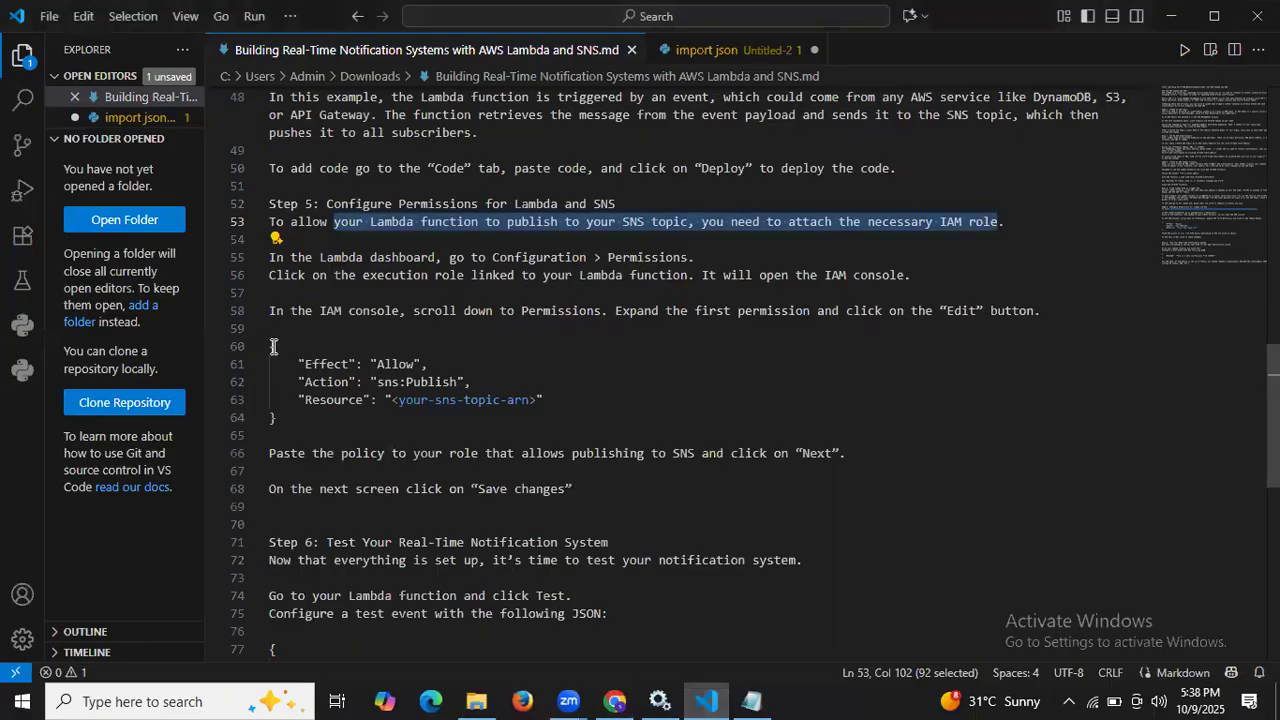
{"action": "left_click_drag", "start_coordinate": [271, 345], "coordinate": [304, 415]}
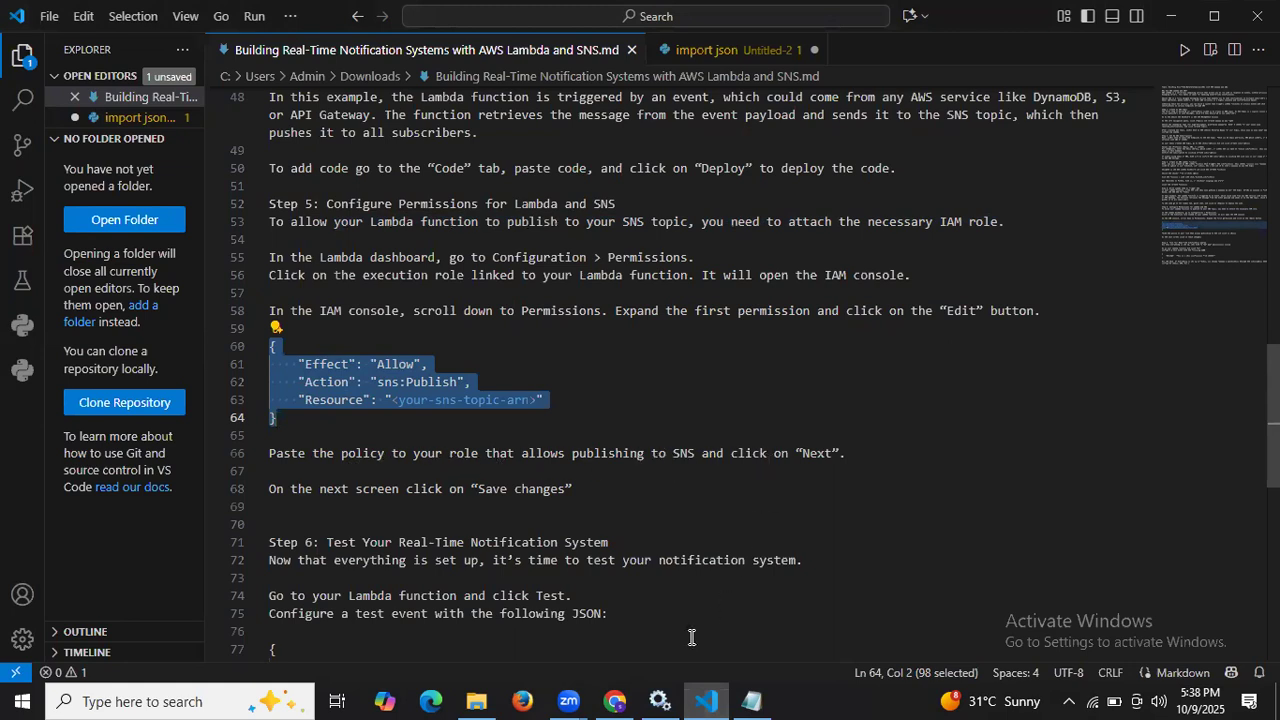
Return to Chrome and add the copied sns:Publish Allow statement, preceded by a comma, after the last statement in the policy JSON
{"action": "left_click", "coordinate": [614, 700]}
{"action": "double_click", "coordinate": [400, 399]}
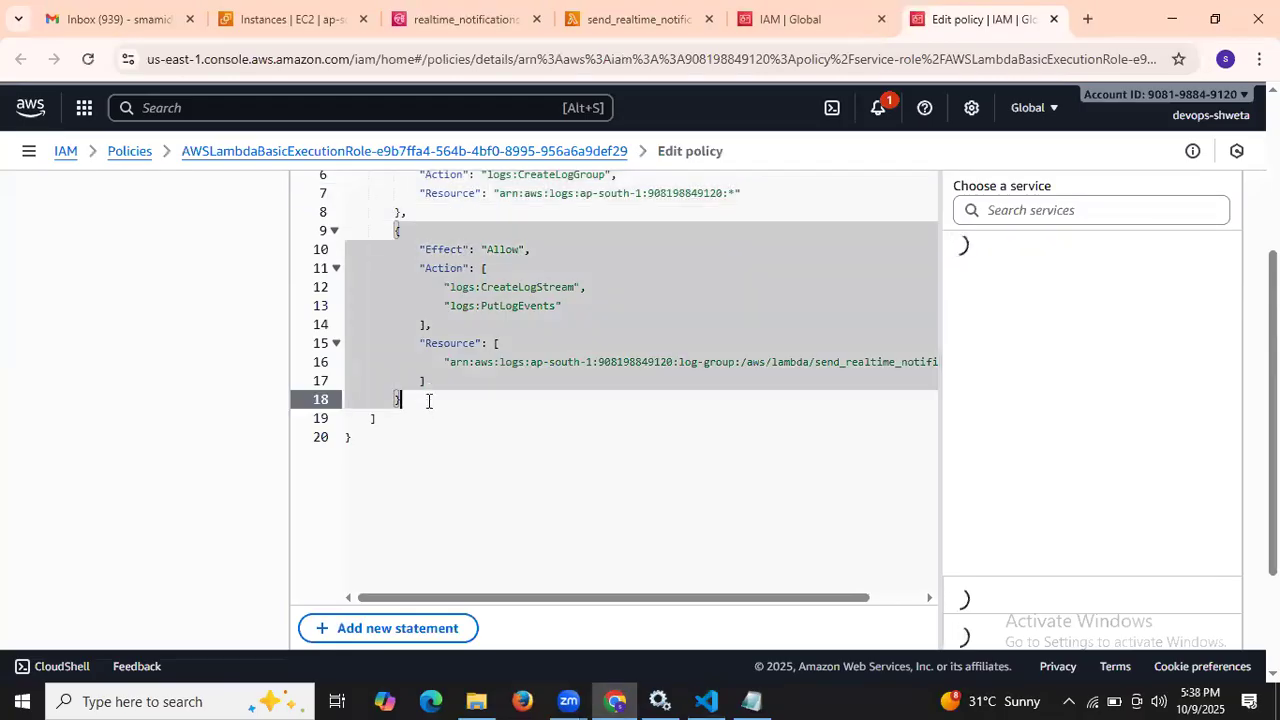
{"action": "left_click", "coordinate": [432, 380]}
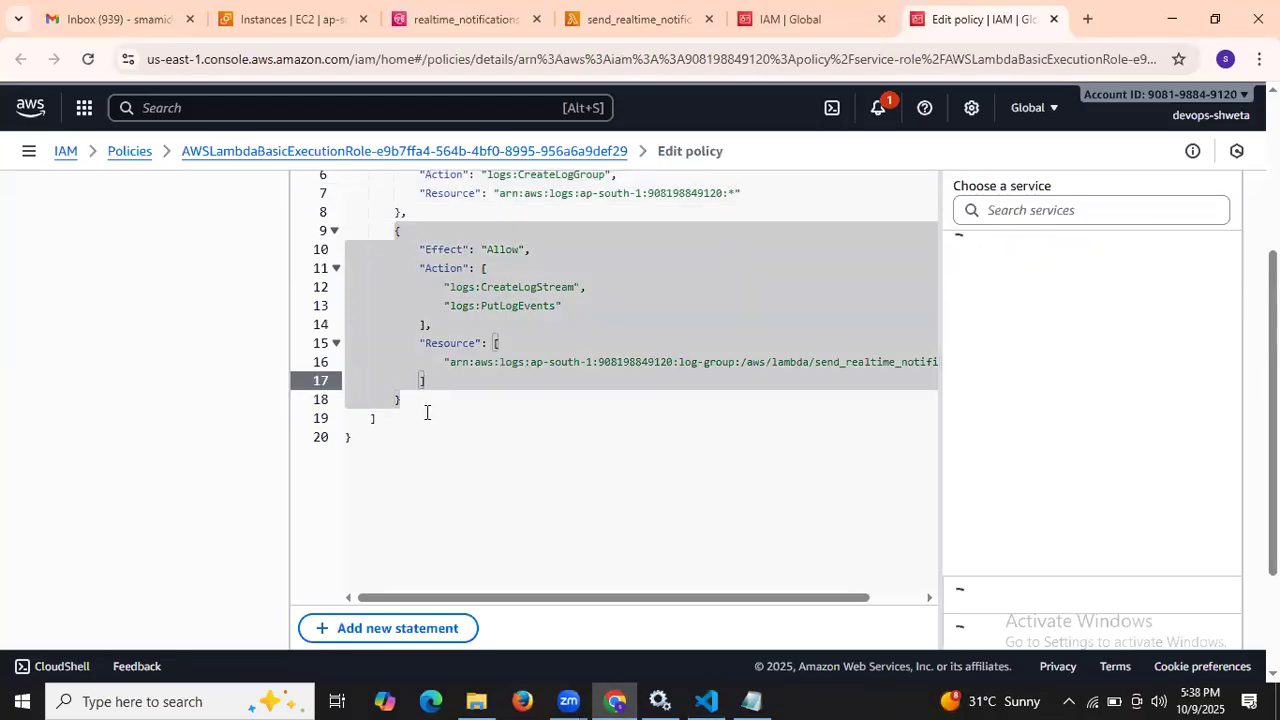
{"action": "left_click", "coordinate": [430, 401]}
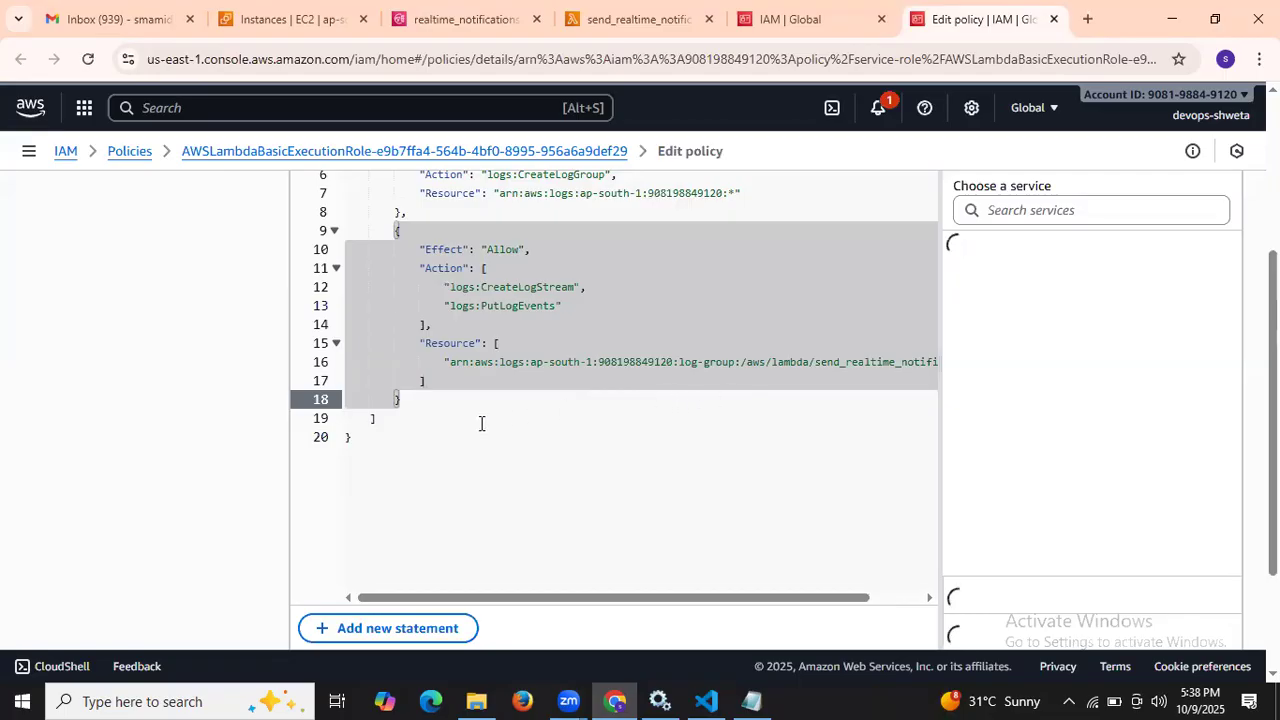
{"action": "left_click", "coordinate": [474, 423]}
{"action": "left_click", "coordinate": [563, 400]}
{"action": "scroll", "coordinate": [652, 391], "scroll_direction": "up", "scroll_amount": 2}
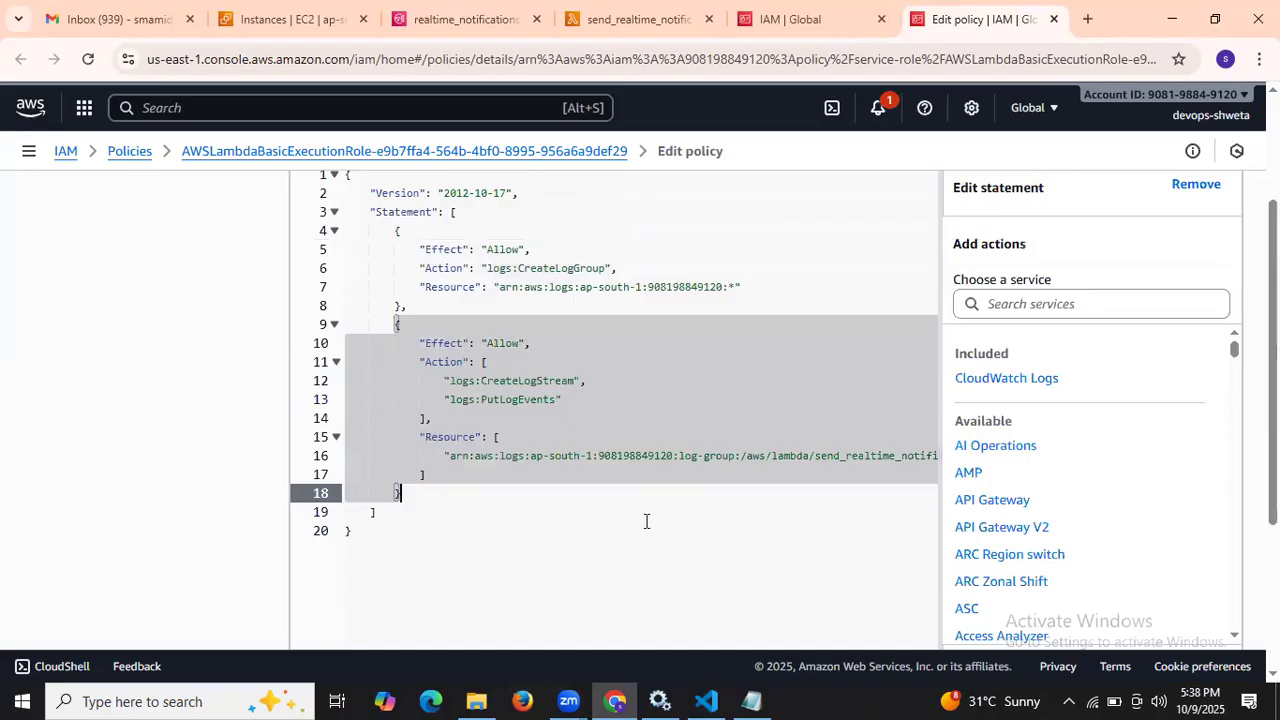
{"action": "type", "text": ","}
{"action": "key", "text": "Return"}
{"action": "type", "text": "{     \"Effect\": \"Allow\",     \"Action\": \"sns:Publish\",     \"Resource\": \"<your-sns-topic-arn>\" }"}
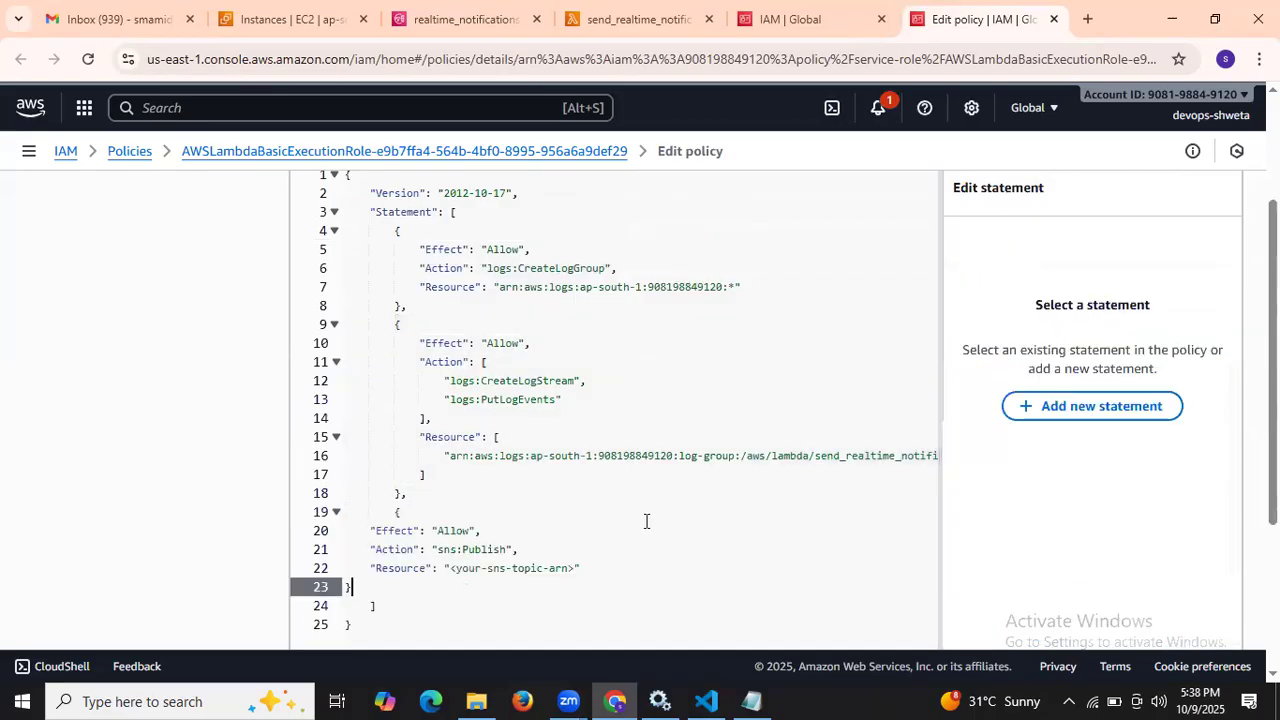
{"action": "scroll", "coordinate": [630, 513], "scroll_direction": "down", "scroll_amount": 1}
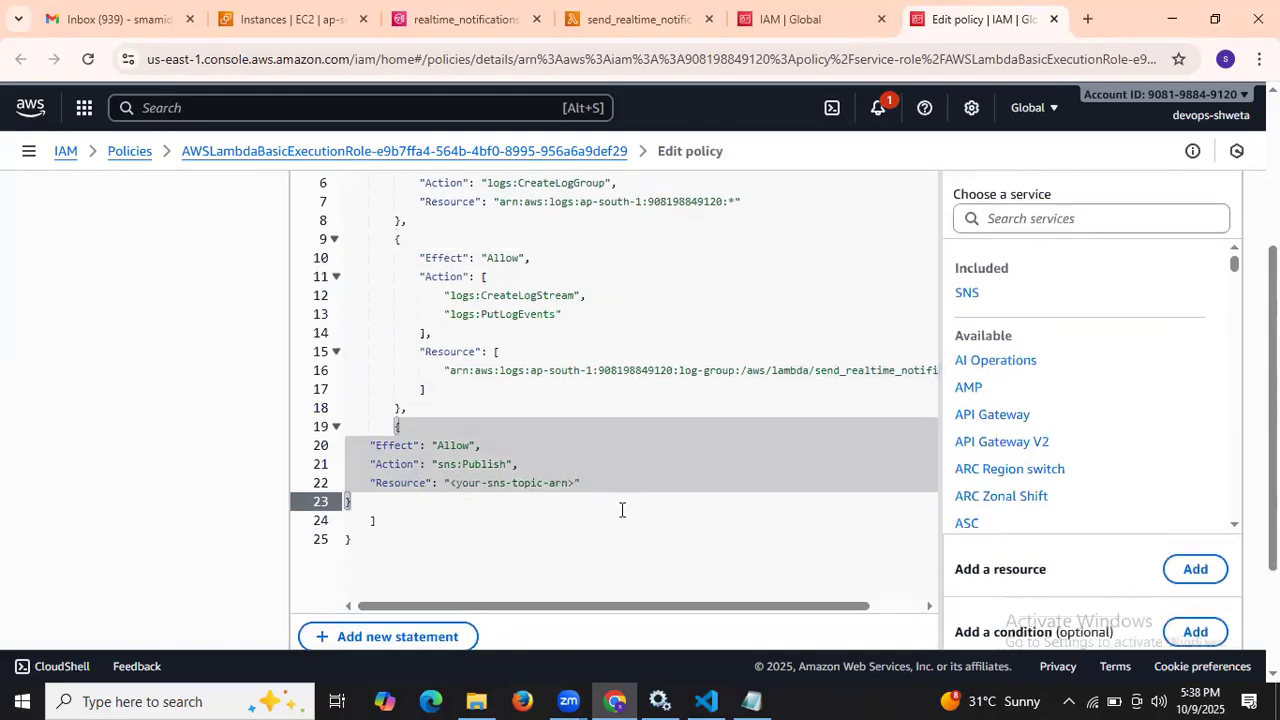
Replace the <your-sns-topic-arn> placeholder in the new statement with the realtime_notifications topic ARN copied from Notepad
{"action": "left_click_drag", "start_coordinate": [450, 474], "coordinate": [576, 479]}
{"action": "key", "text": "BackSpace"}
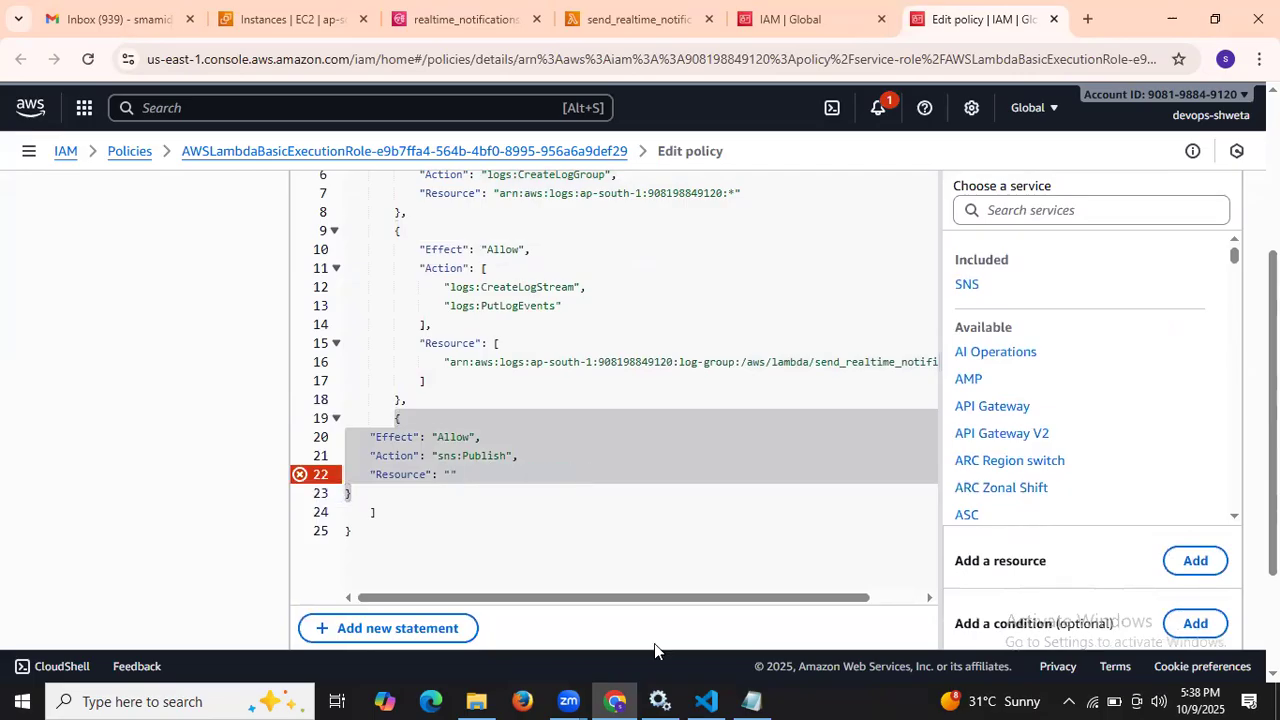
{"action": "left_click", "coordinate": [751, 701]}
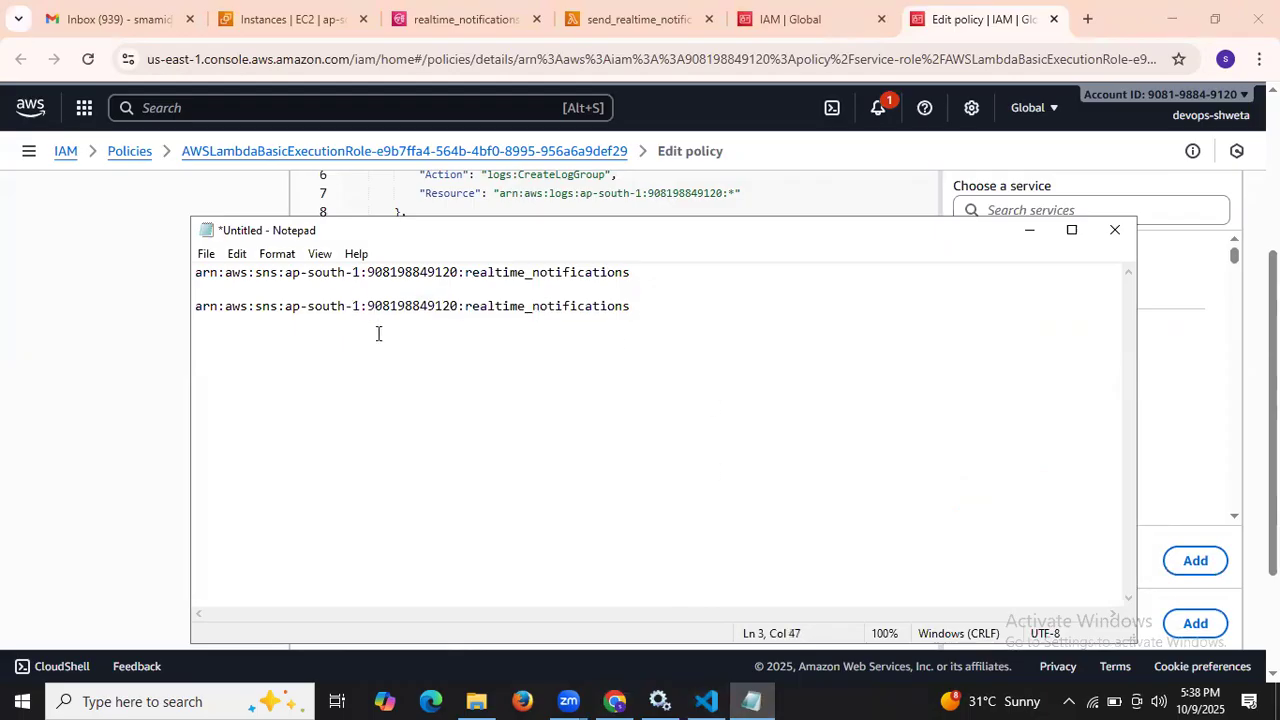
{"action": "left_click_drag", "start_coordinate": [192, 306], "coordinate": [643, 298]}
{"action": "key", "text": "ctrl+c"}
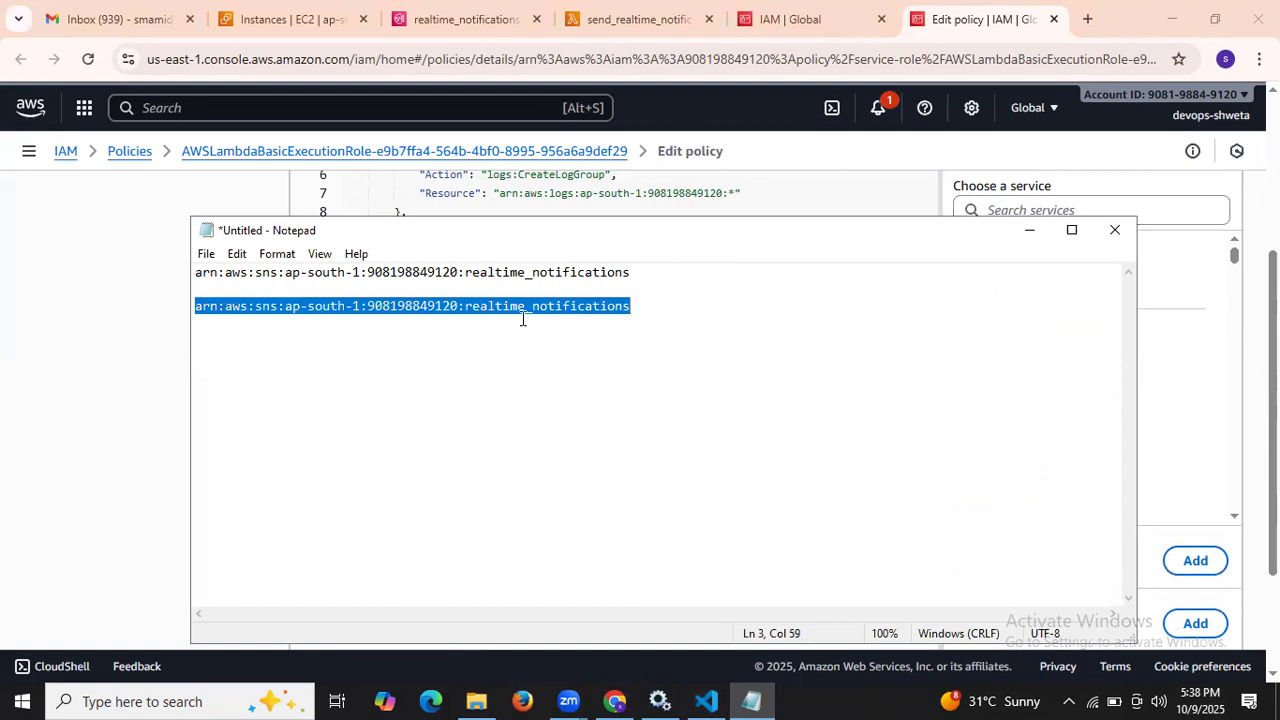
{"action": "left_click", "coordinate": [86, 357]}
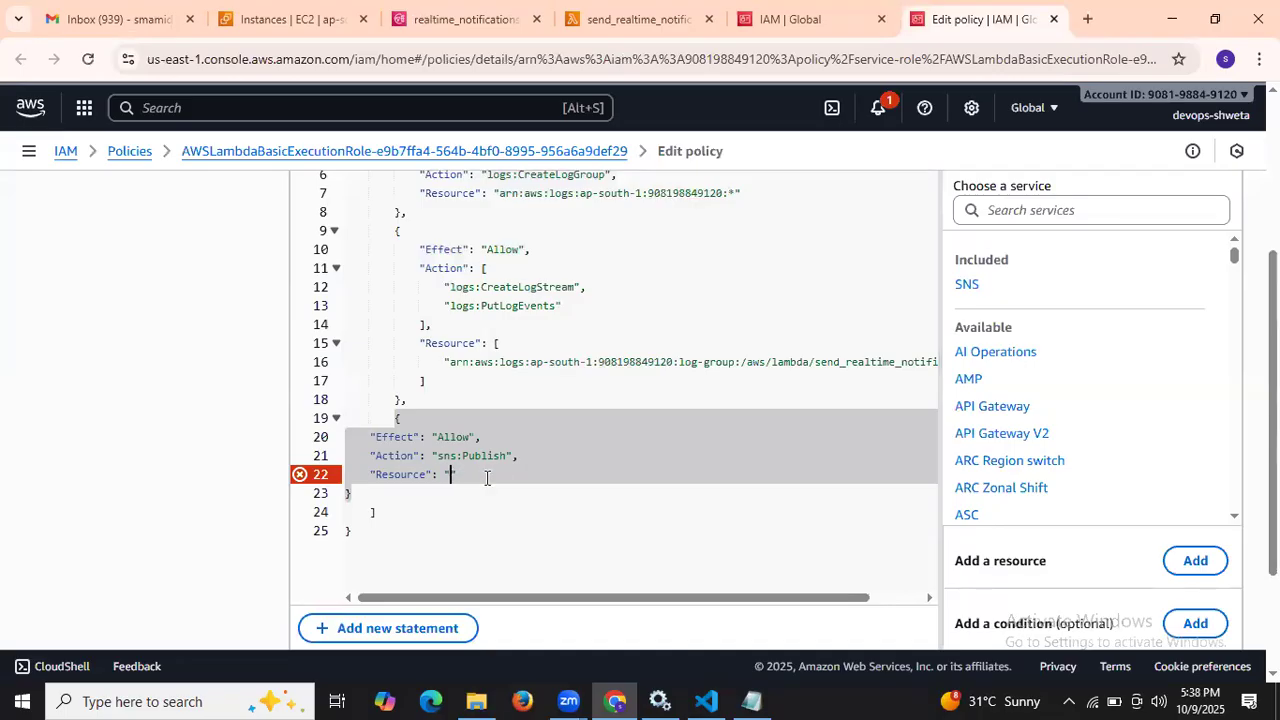
{"action": "key", "text": "ctrl+v"}
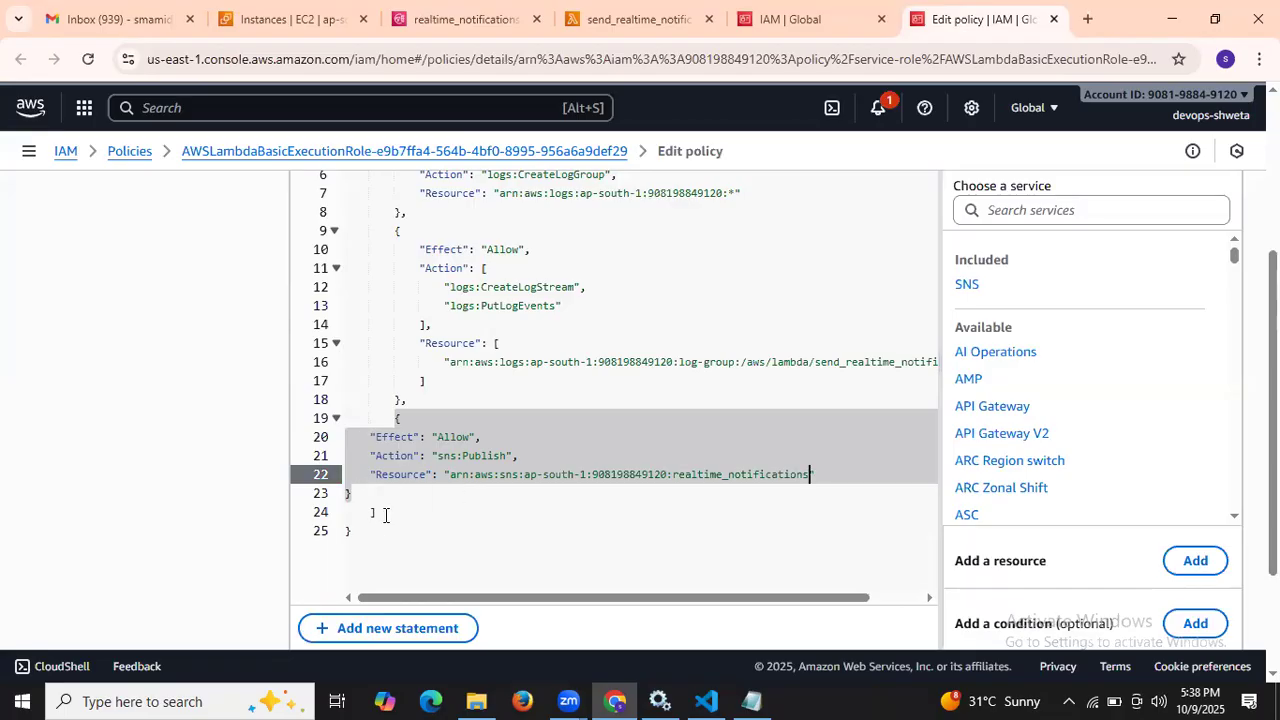
Check the edited policy JSON, proceed to the review and save the changes with the new version as the default
{"action": "left_click", "coordinate": [385, 498]}
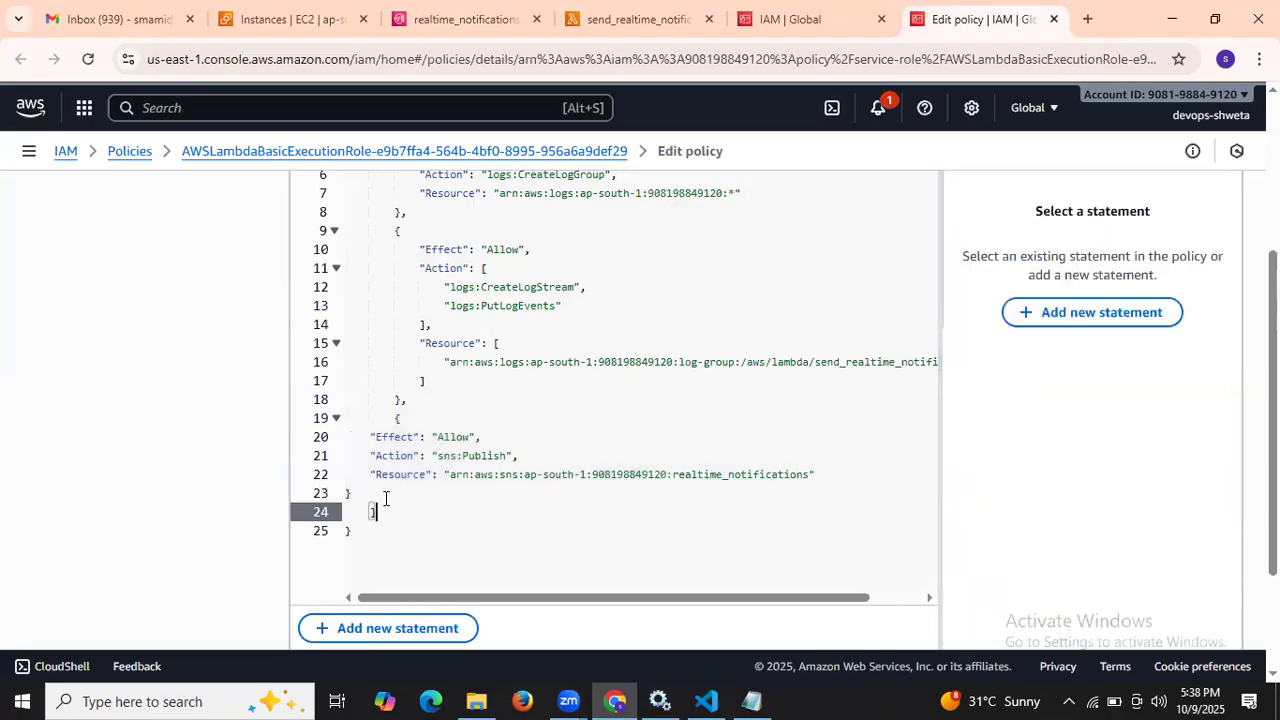
{"action": "left_click", "coordinate": [442, 404]}
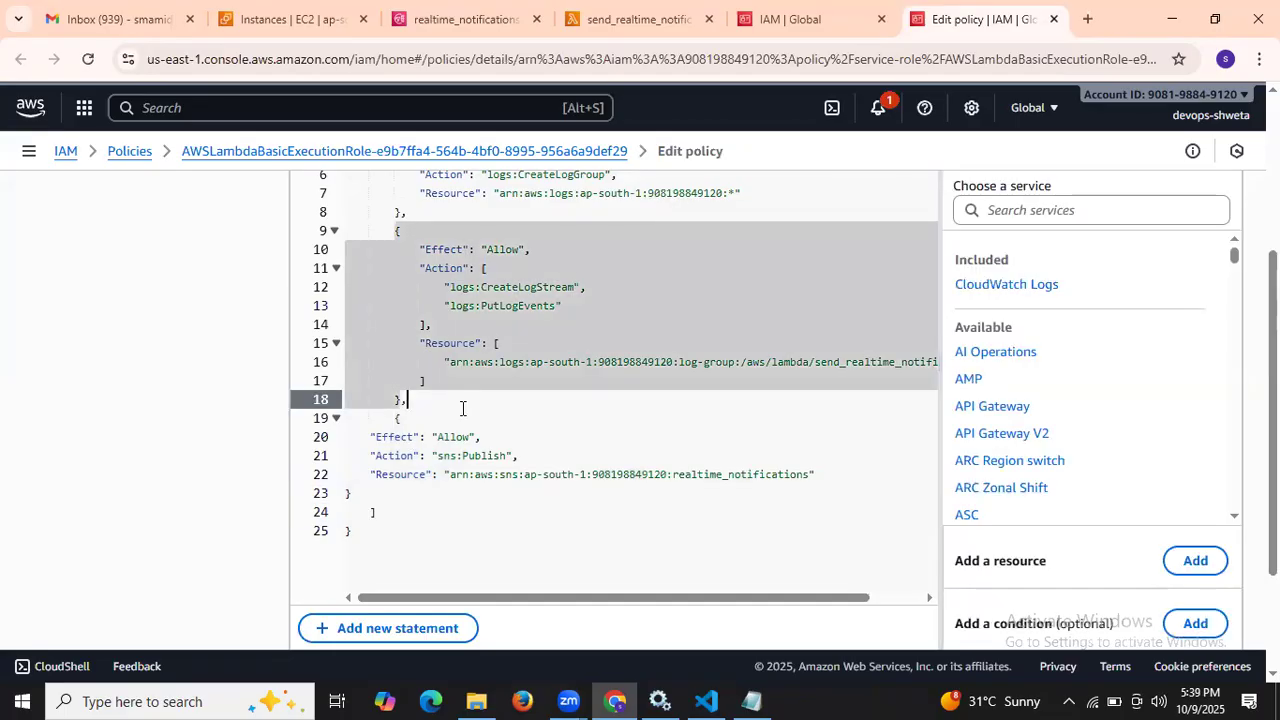
{"action": "scroll", "coordinate": [477, 412], "scroll_direction": "up", "scroll_amount": 2}
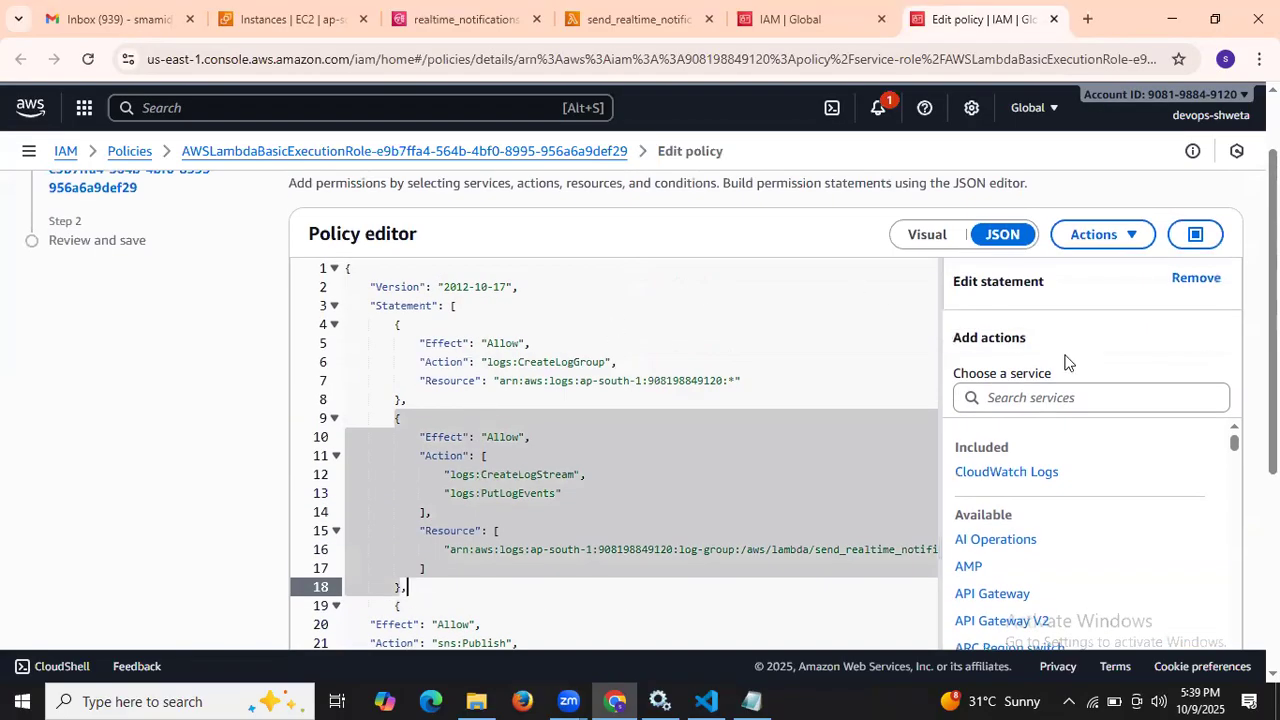
{"action": "scroll", "coordinate": [1065, 362], "scroll_direction": "down", "scroll_amount": 4}
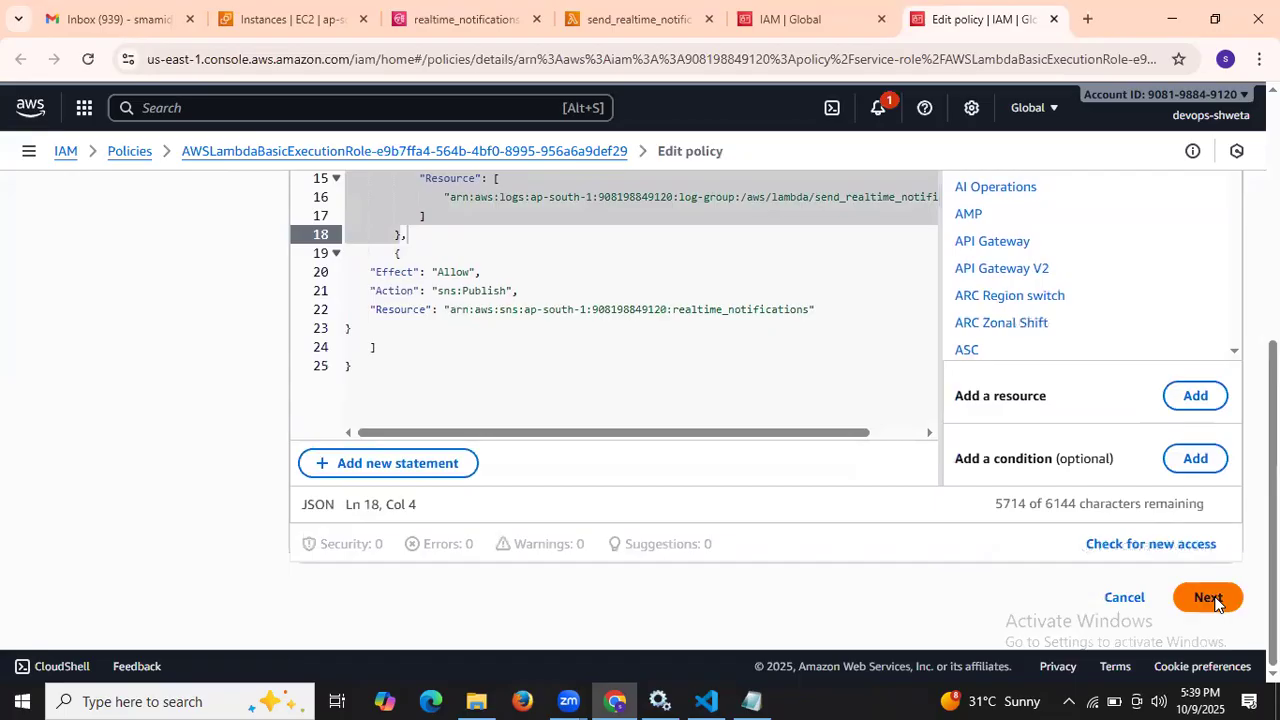
{"action": "left_click", "coordinate": [1209, 598]}
{"action": "scroll", "coordinate": [1205, 463], "scroll_direction": "down", "scroll_amount": 2}
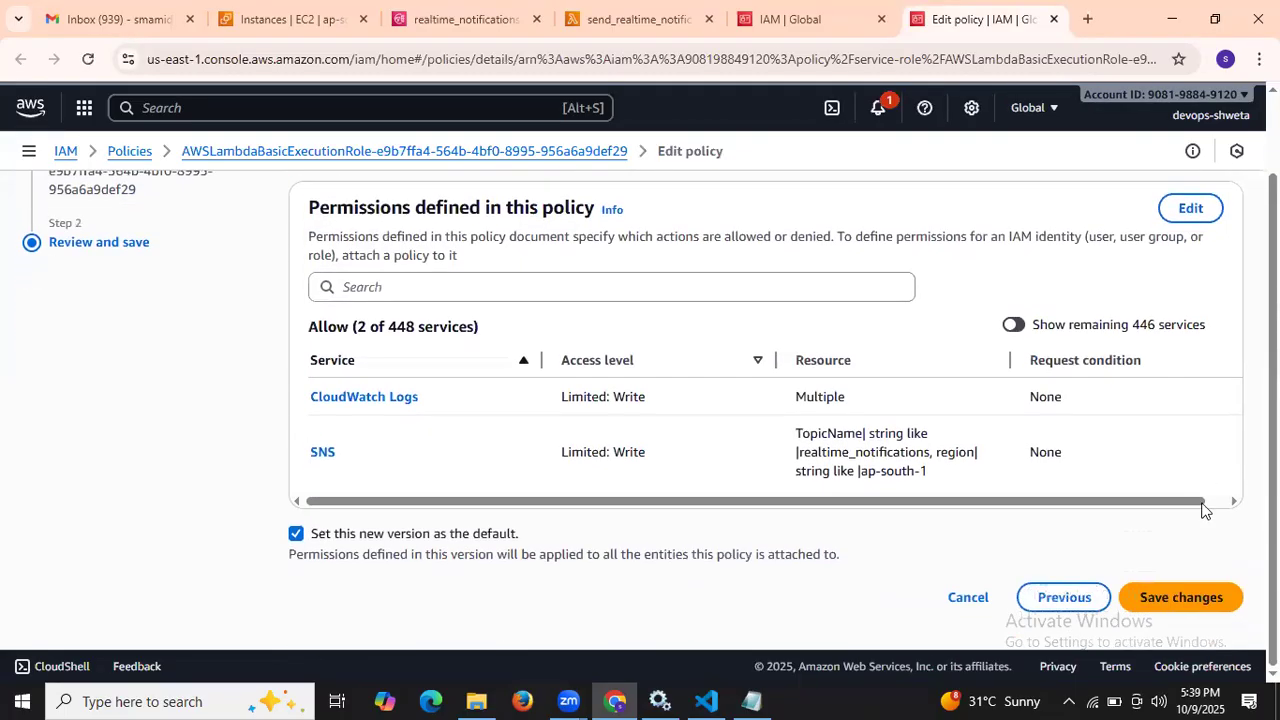
{"action": "left_click", "coordinate": [1197, 607]}
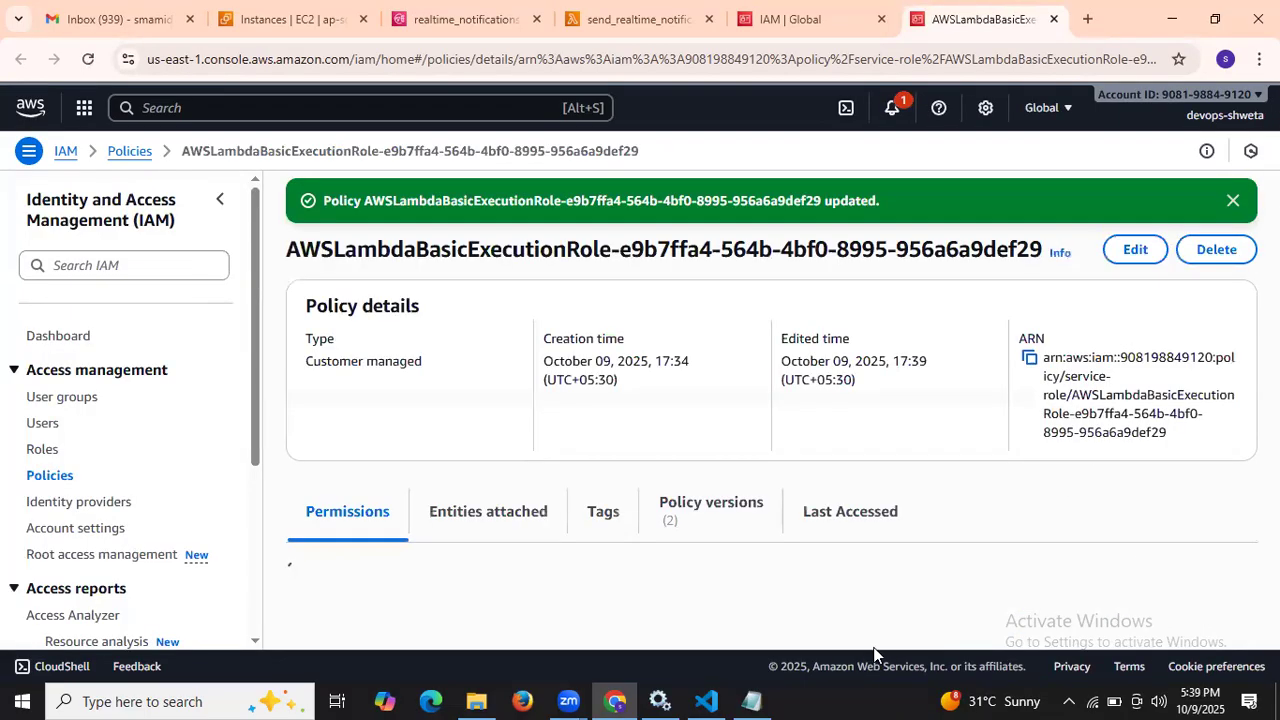
Switch to VS Code, read the guide's Step 6 "Test Your Real-Time Notification System" and copy its test event JSON
{"action": "left_click", "coordinate": [703, 700]}
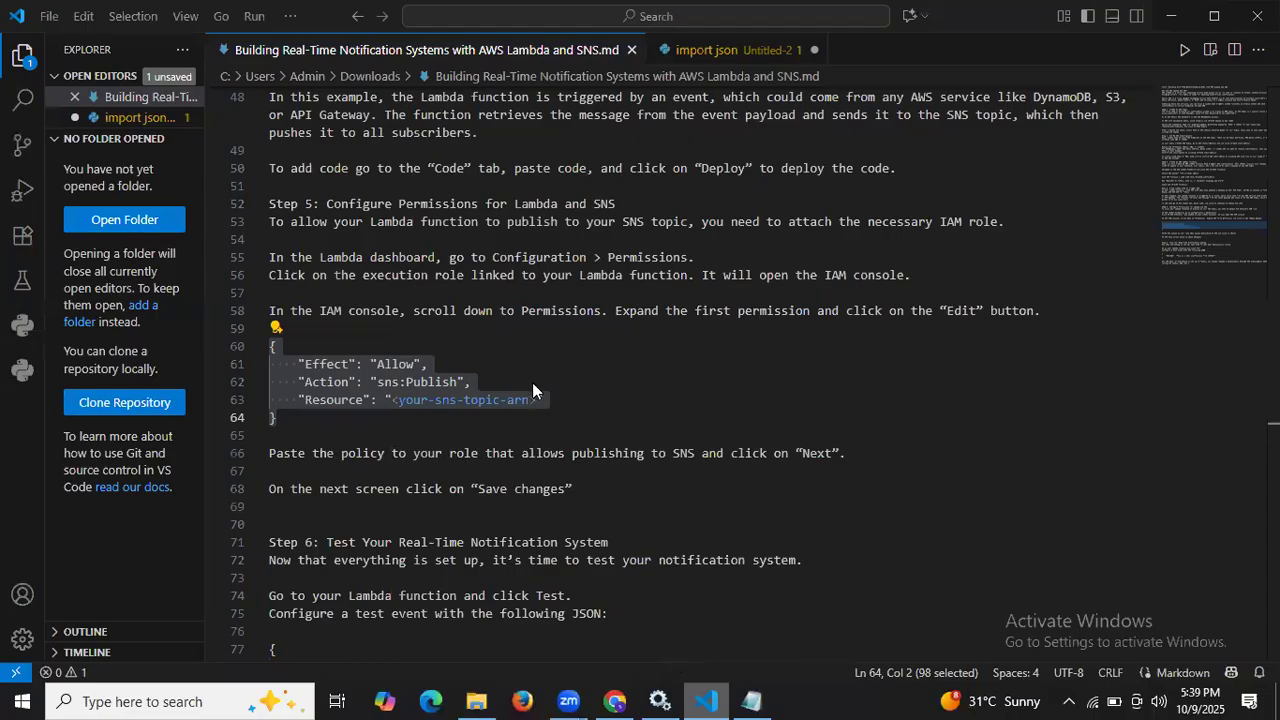
{"action": "scroll", "coordinate": [531, 382], "scroll_direction": "down", "scroll_amount": 5}
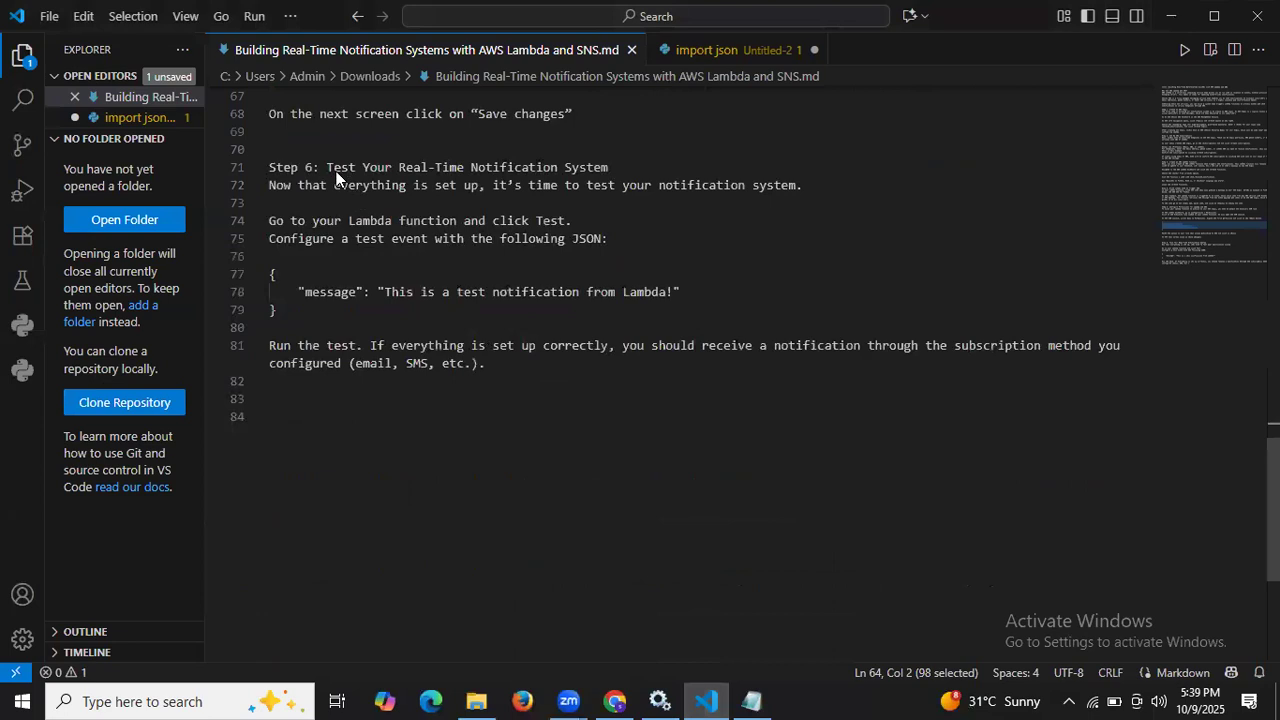
{"action": "left_click_drag", "start_coordinate": [326, 167], "coordinate": [564, 171]}
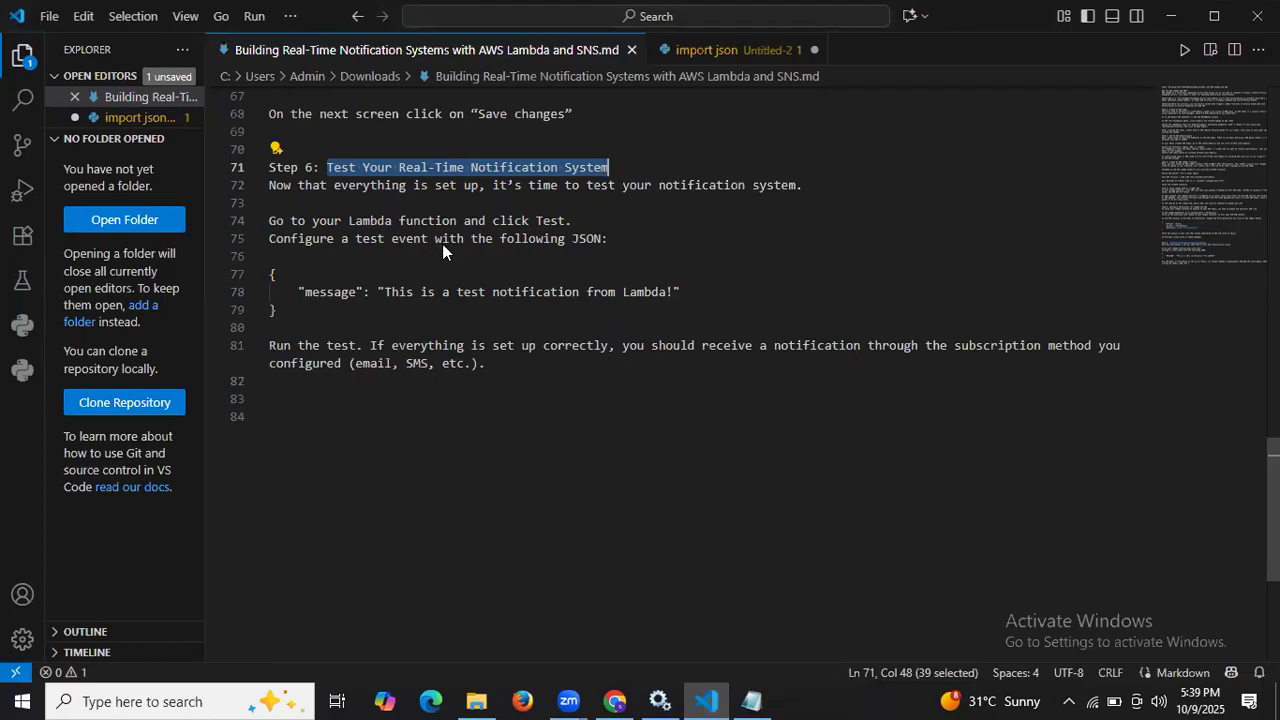
{"action": "left_click", "coordinate": [270, 273]}
{"action": "left_click_drag", "start_coordinate": [271, 273], "coordinate": [297, 313]}
{"action": "key", "text": "ctrl+c"}
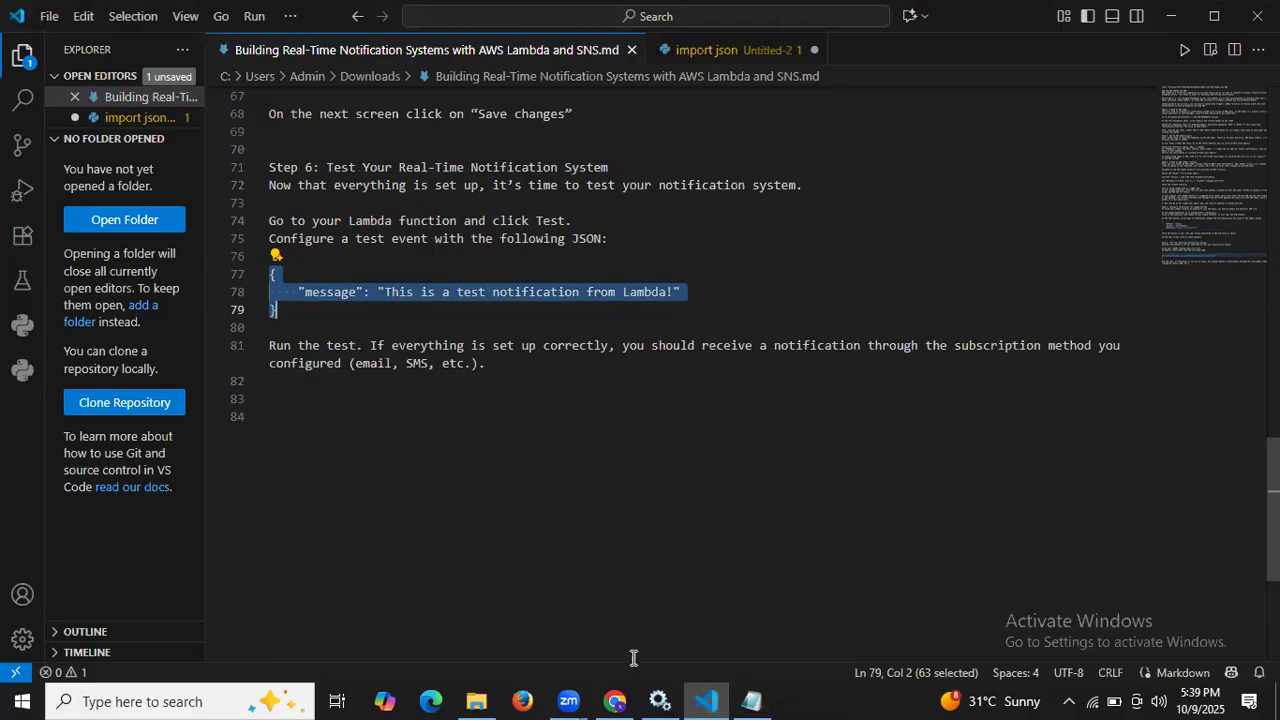
Return to the send_realtime_notification function in Chrome and start a new test event named test
{"action": "left_click", "coordinate": [615, 701]}
{"action": "left_click", "coordinate": [455, 8]}
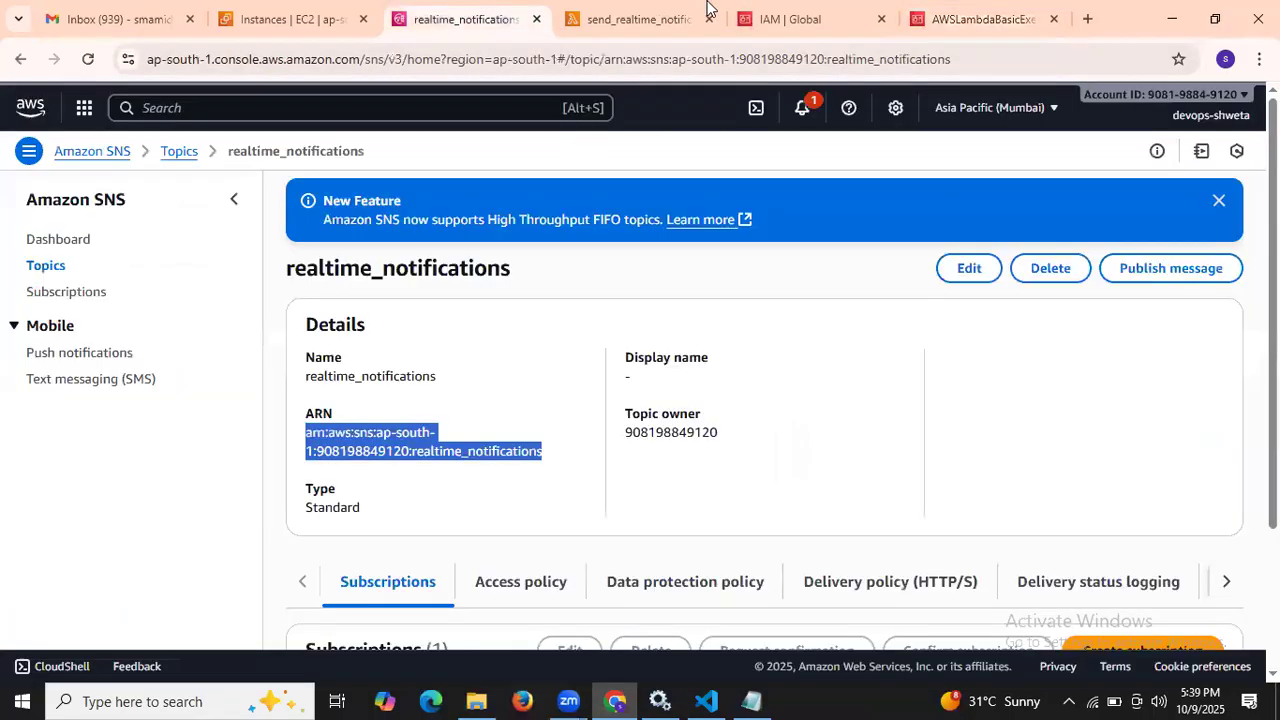
{"action": "left_click", "coordinate": [686, 12]}
{"action": "left_click", "coordinate": [131, 330]}
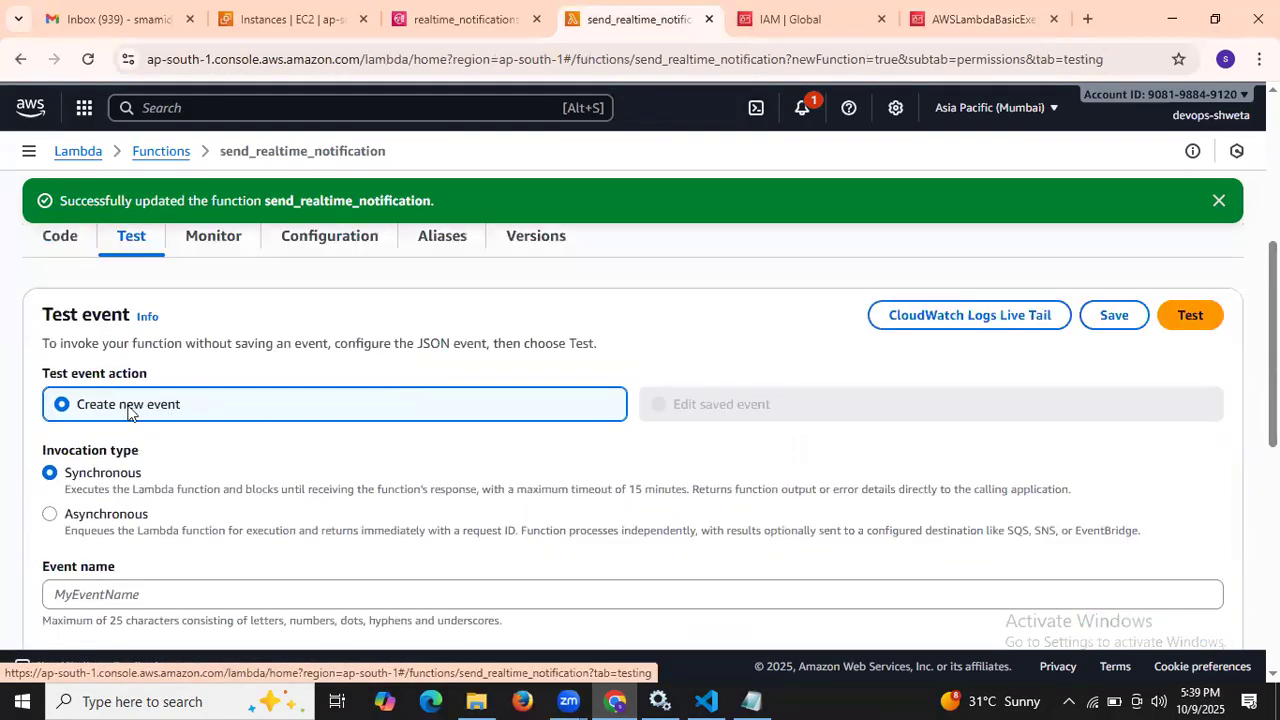
{"action": "scroll", "coordinate": [180, 440], "scroll_direction": "down", "scroll_amount": 2}
{"action": "left_click", "coordinate": [174, 412]}
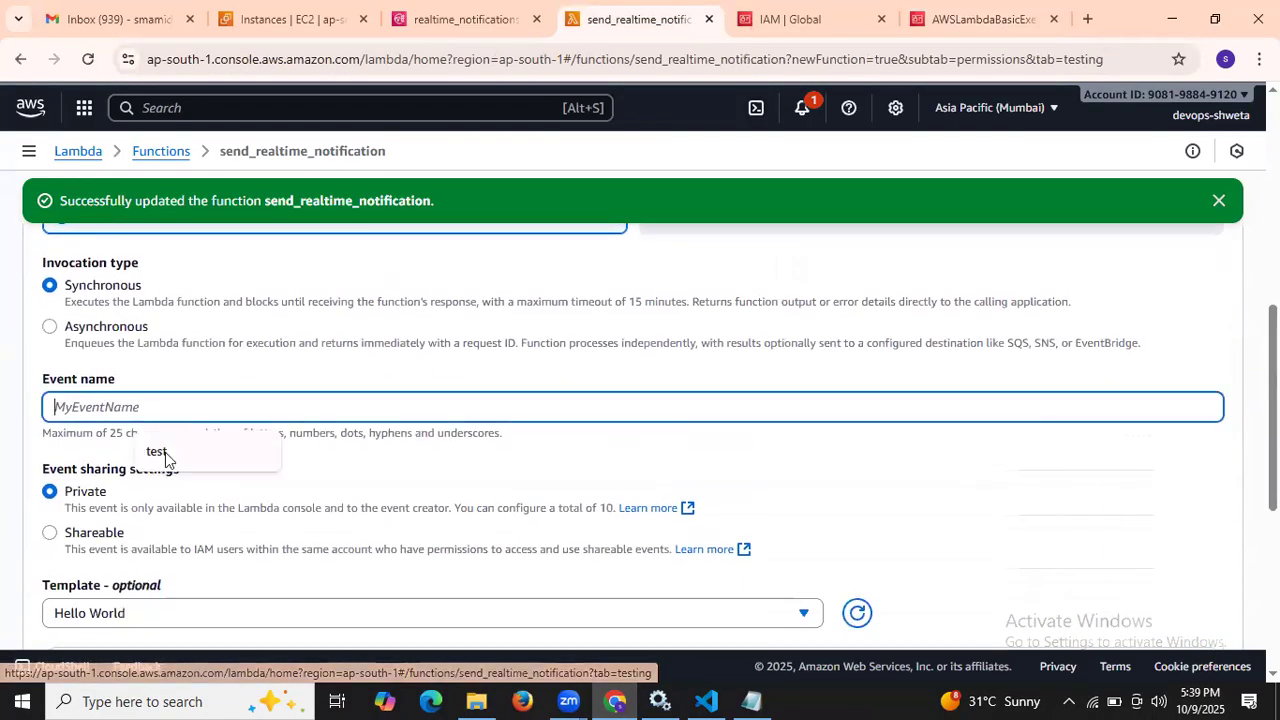
{"action": "left_click", "coordinate": [162, 458]}
{"action": "scroll", "coordinate": [200, 449], "scroll_direction": "down", "scroll_amount": 3}
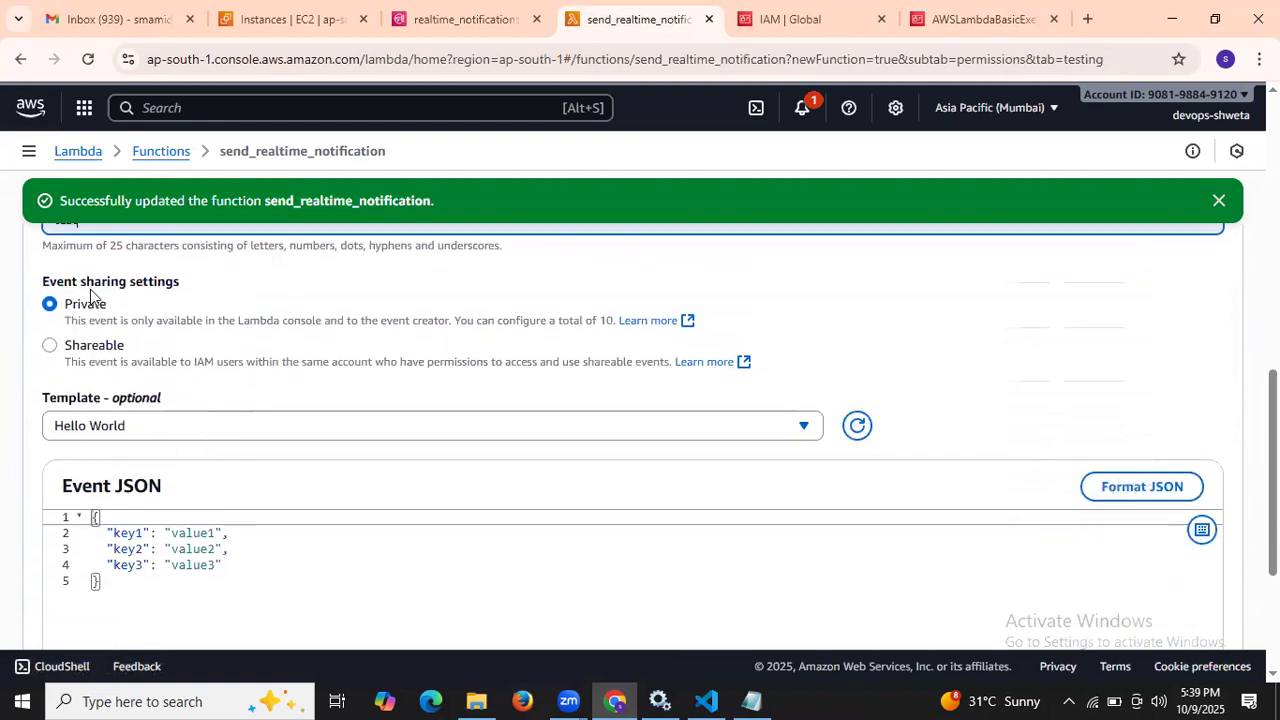
{"action": "scroll", "coordinate": [253, 477], "scroll_direction": "down", "scroll_amount": 1}
{"action": "scroll", "coordinate": [170, 360], "scroll_direction": "up", "scroll_amount": 2}
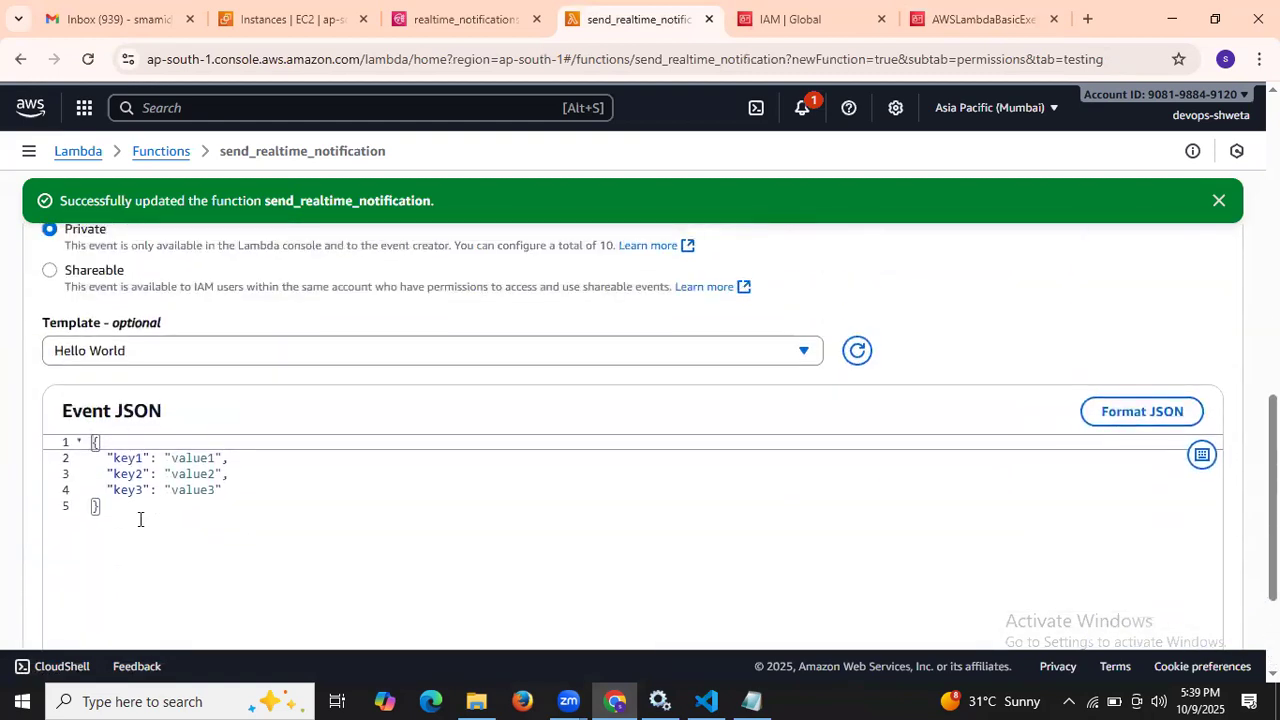
Replace the sample event JSON with the copied "This is a test notification from Lambda!" message, then run the test and expand its execution details
{"action": "left_click_drag", "start_coordinate": [141, 518], "coordinate": [82, 430]}
{"action": "key", "text": "ctrl+v"}
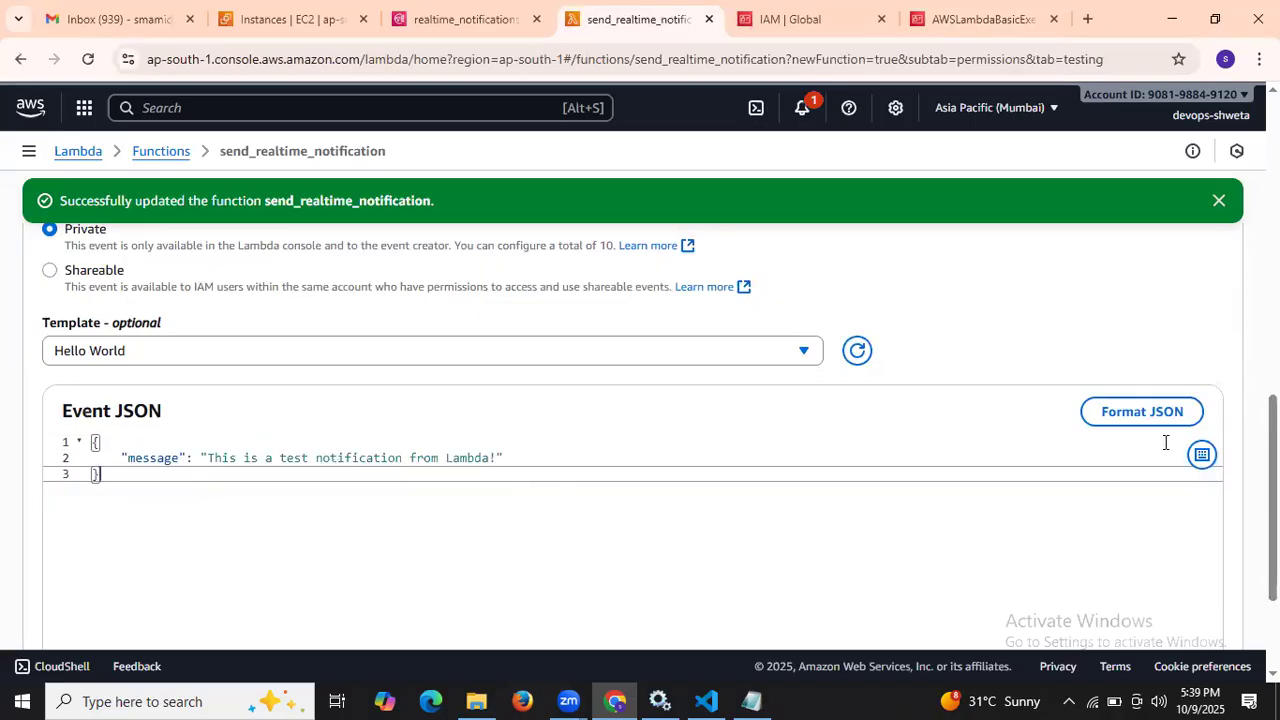
{"action": "scroll", "coordinate": [1165, 442], "scroll_direction": "up", "scroll_amount": 8}
{"action": "scroll", "coordinate": [1168, 451], "scroll_direction": "down", "scroll_amount": 3}
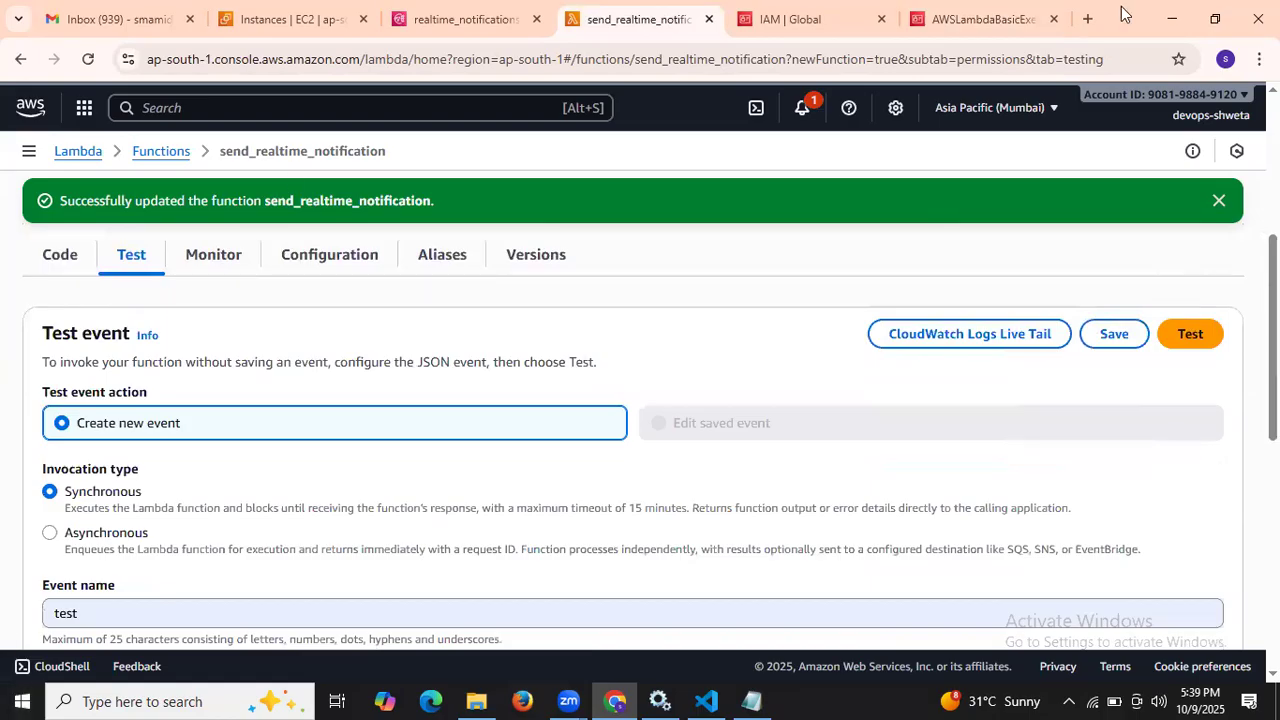
{"action": "left_click", "coordinate": [1196, 333]}
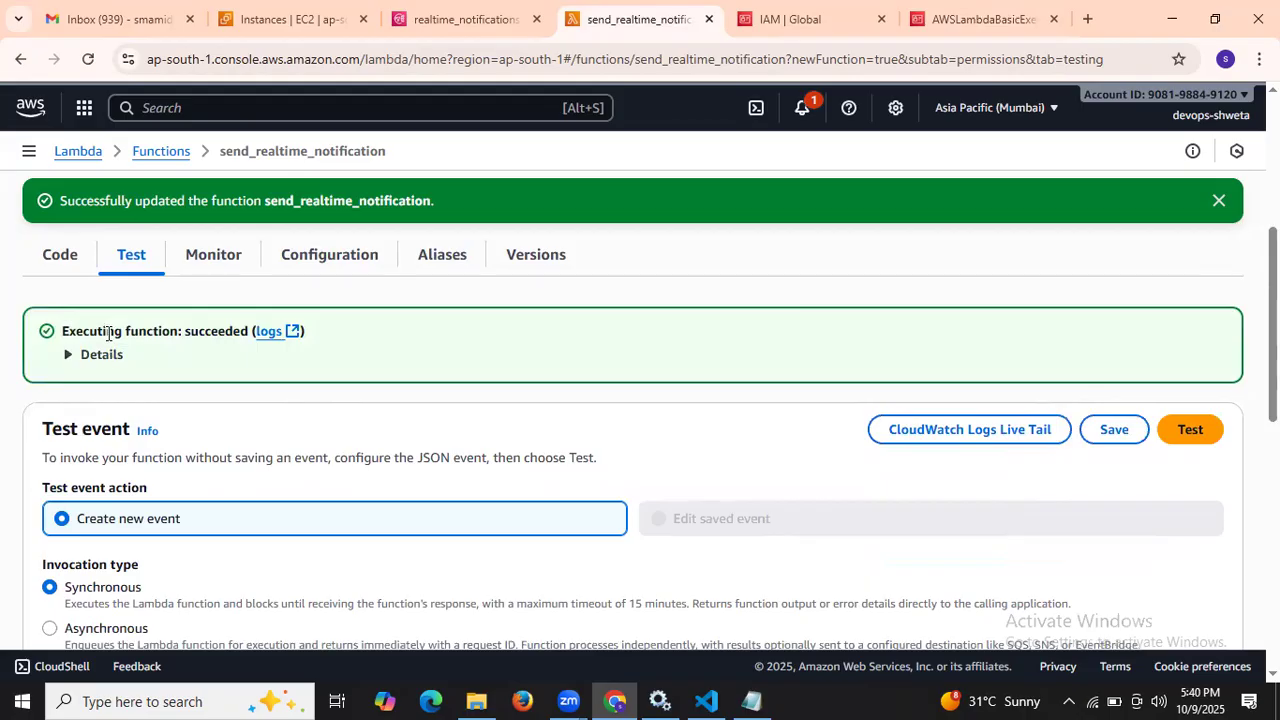
{"action": "left_click", "coordinate": [94, 355]}
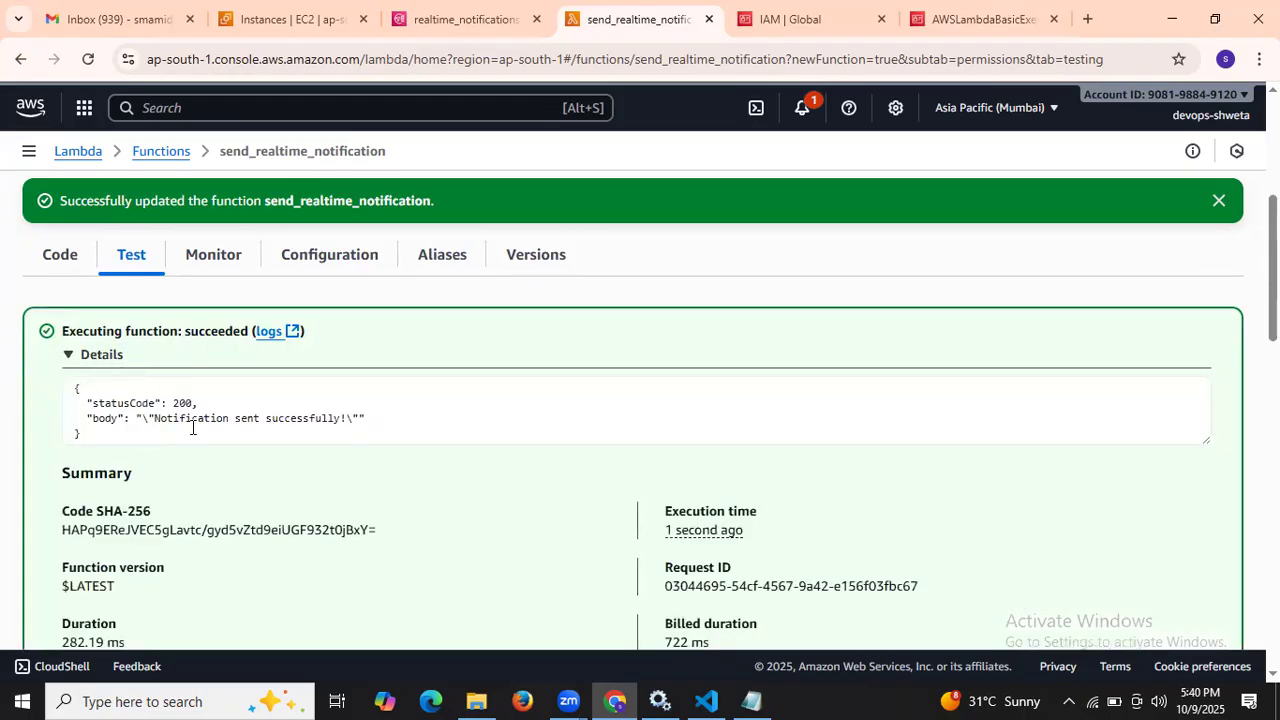
Switch to Gmail, open the AWS Notification - Subscription Confirmation email and confirm the subscription to the realtime_notifications topic
{"action": "left_click", "coordinate": [150, 14]}
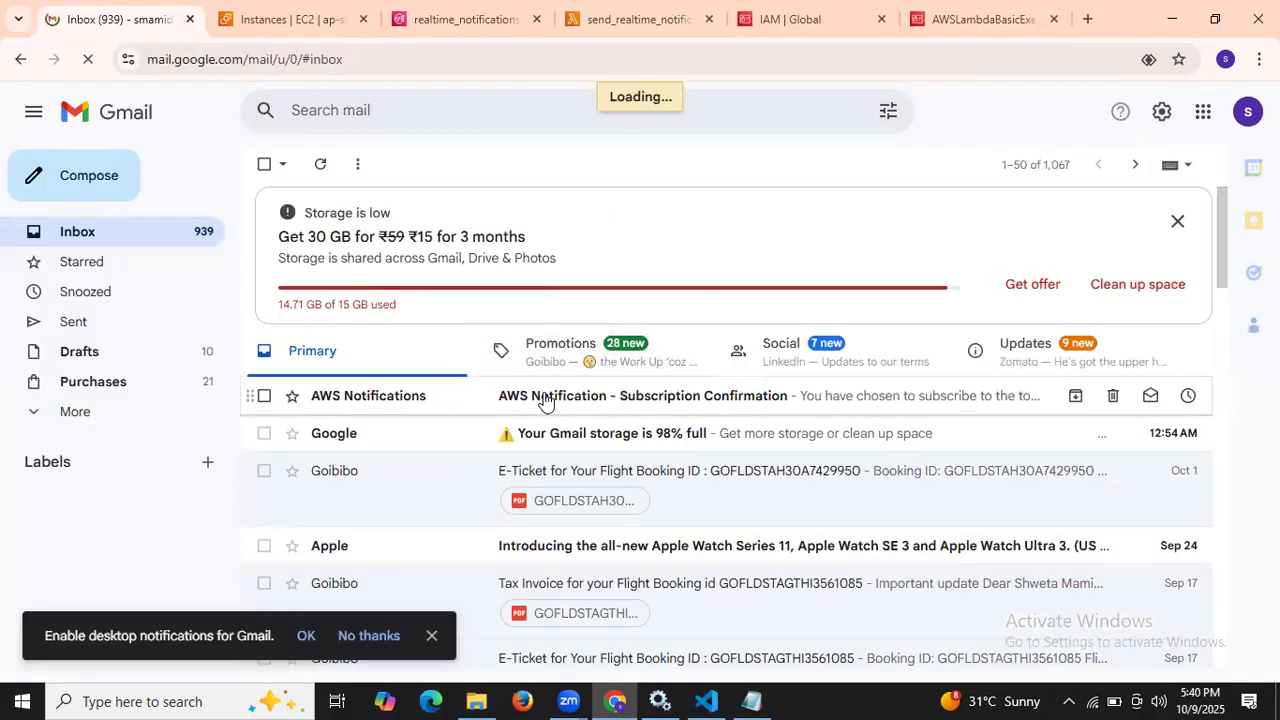
{"action": "left_click", "coordinate": [545, 400]}
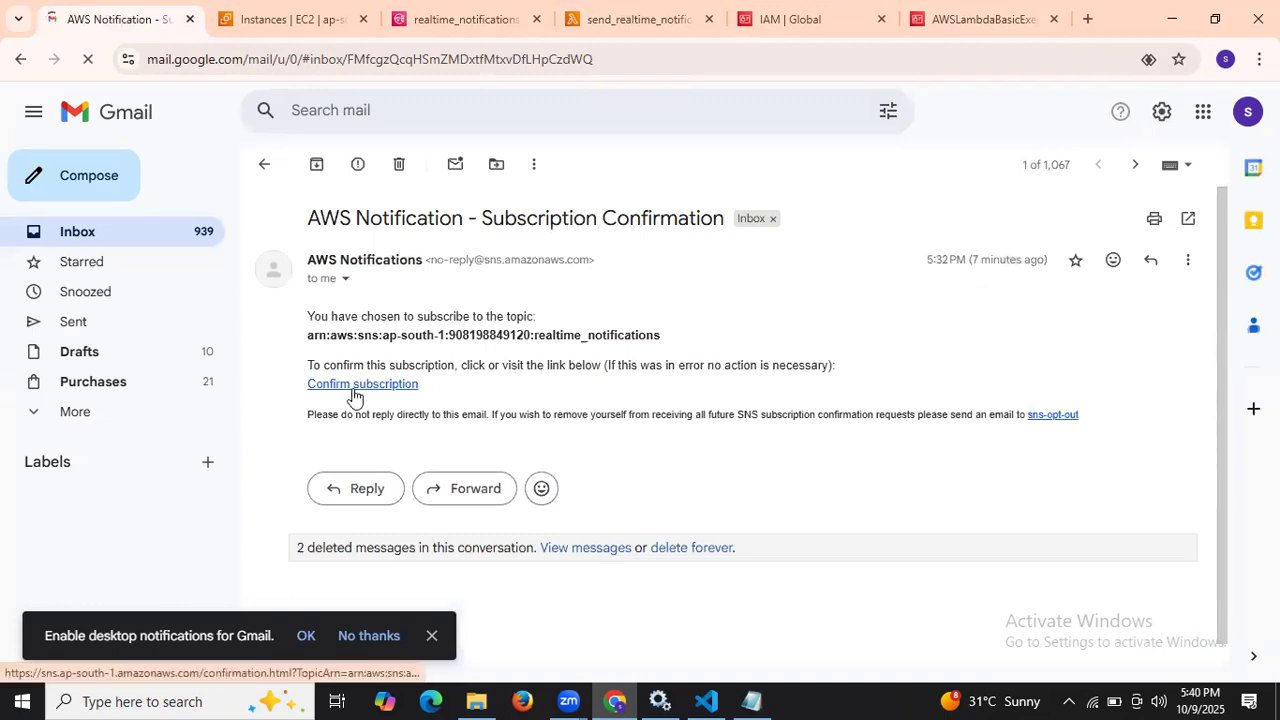
{"action": "left_click", "coordinate": [354, 386]}
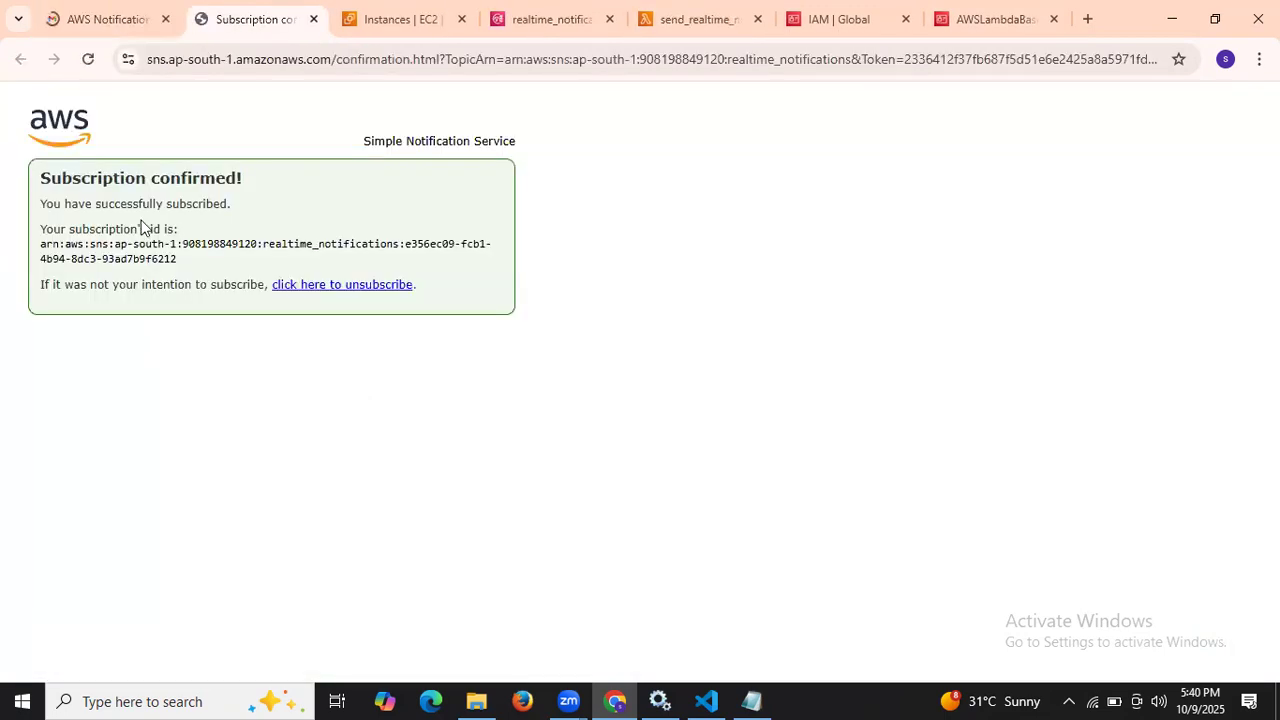
Go back to the Gmail inbox and refresh it to check for a new AWS notification email
{"action": "left_click", "coordinate": [112, 14]}
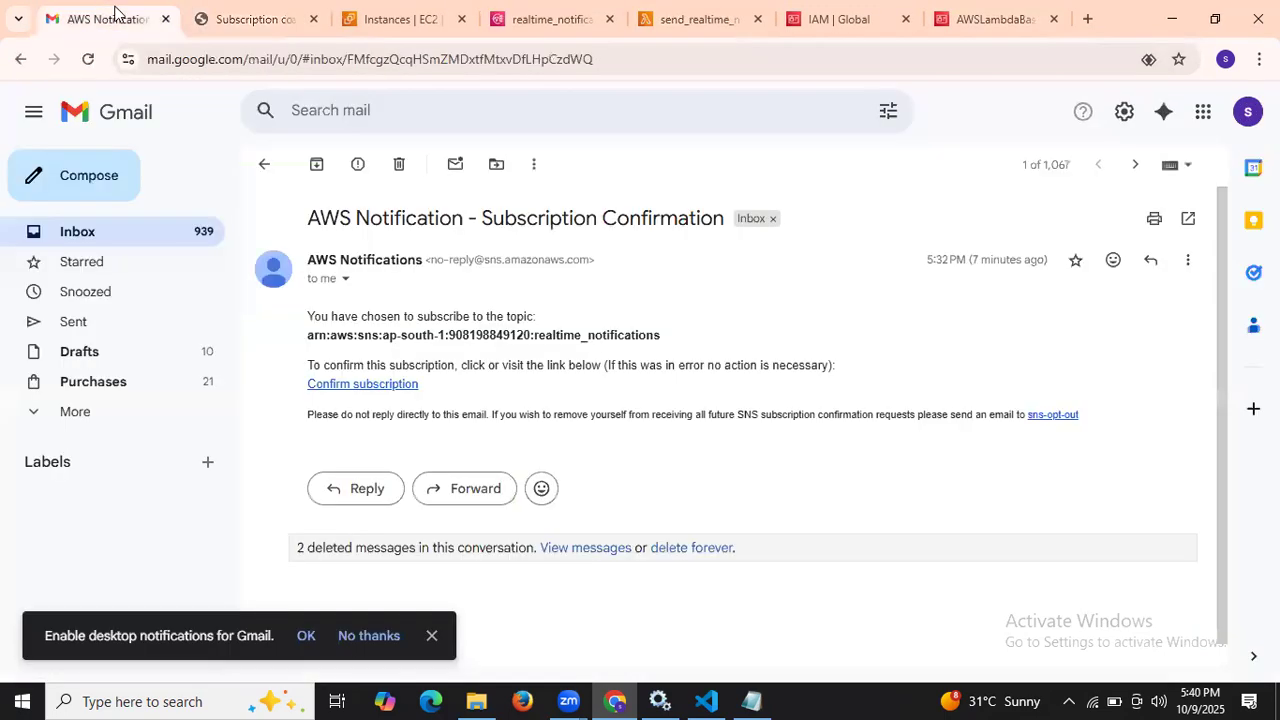
{"action": "left_click", "coordinate": [266, 167]}
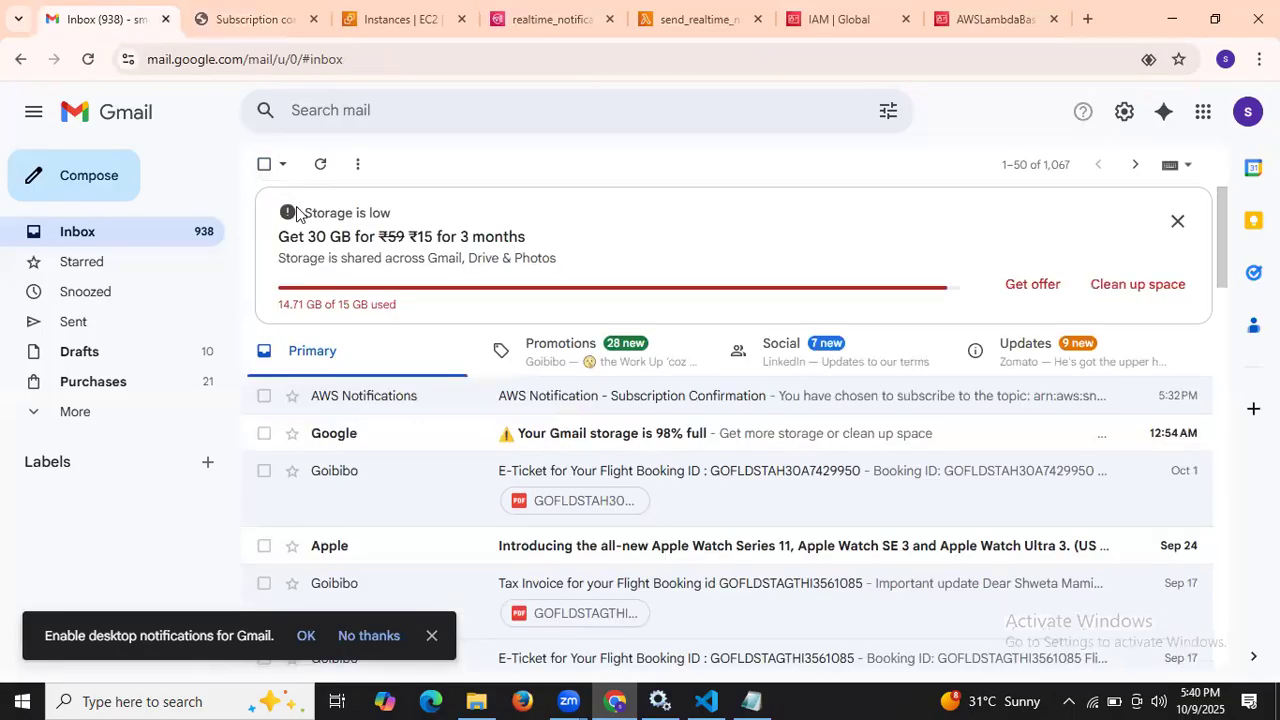
{"action": "left_click", "coordinate": [86, 58]}
{"action": "left_click", "coordinate": [705, 189]}
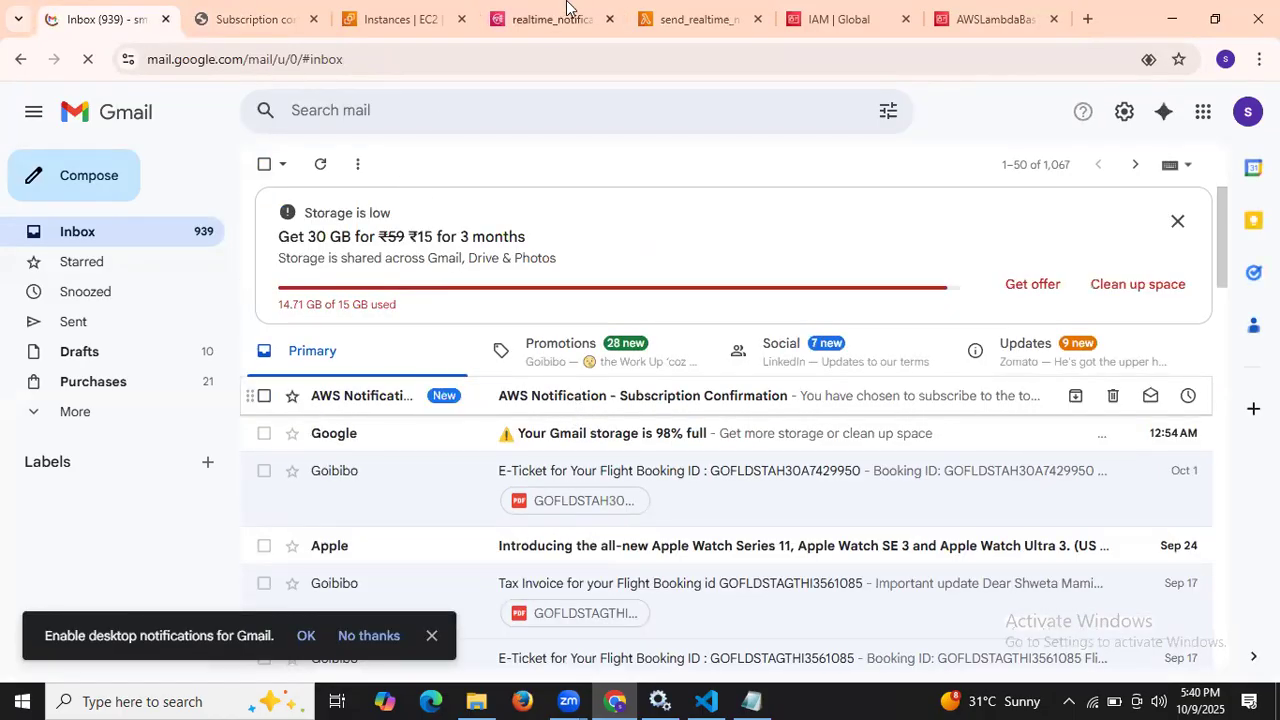
Return to the send_realtime_notification function and run the test event with the same message again
{"action": "left_click", "coordinate": [697, 19]}
{"action": "scroll", "coordinate": [585, 501], "scroll_direction": "down", "scroll_amount": 1}
{"action": "scroll", "coordinate": [585, 501], "scroll_direction": "up", "scroll_amount": 4}
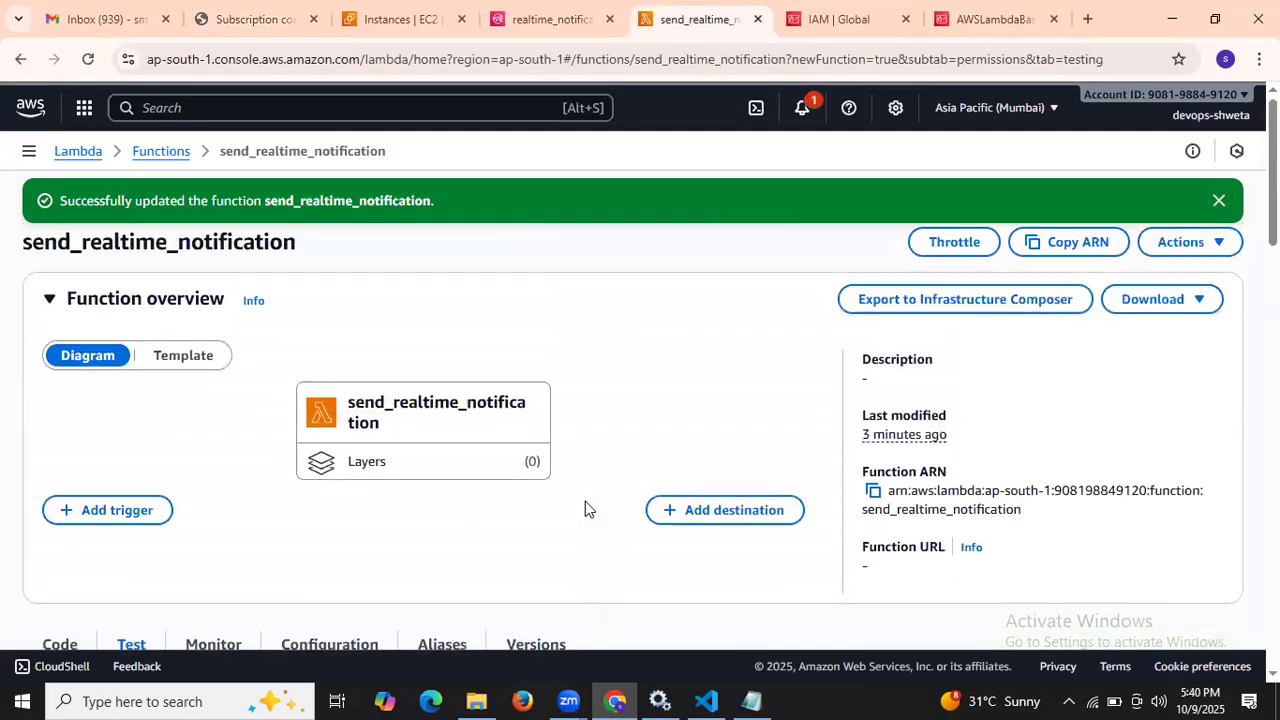
{"action": "scroll", "coordinate": [585, 501], "scroll_direction": "down", "scroll_amount": 10}
{"action": "scroll", "coordinate": [585, 501], "scroll_direction": "up", "scroll_amount": 1}
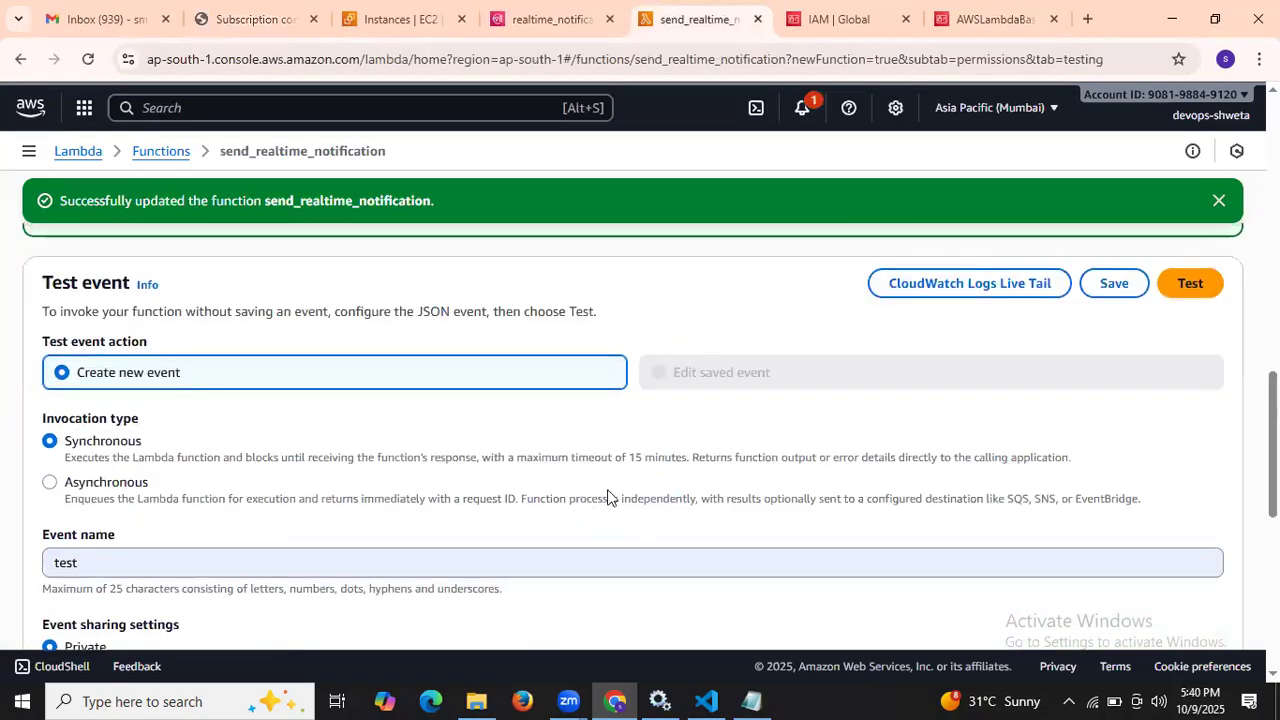
{"action": "scroll", "coordinate": [1154, 305], "scroll_direction": "down", "scroll_amount": 6}
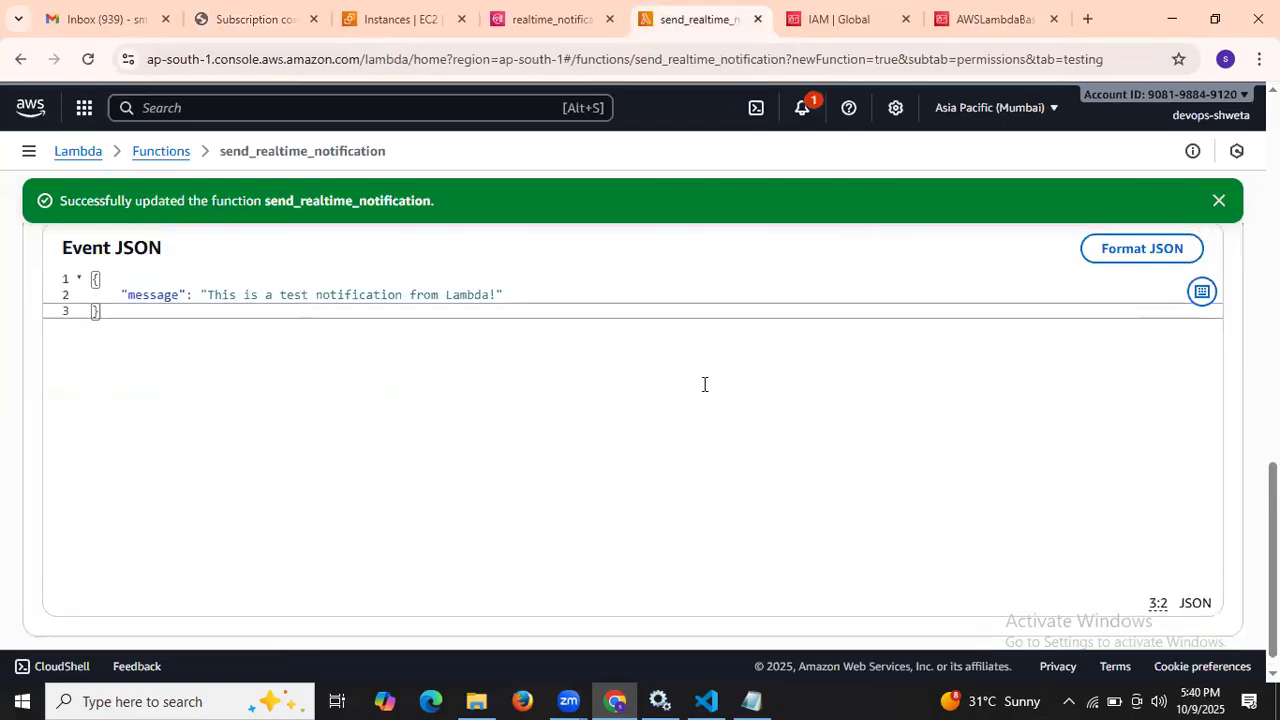
{"action": "scroll", "coordinate": [703, 388], "scroll_direction": "up", "scroll_amount": 10}
{"action": "scroll", "coordinate": [703, 388], "scroll_direction": "down", "scroll_amount": 1}
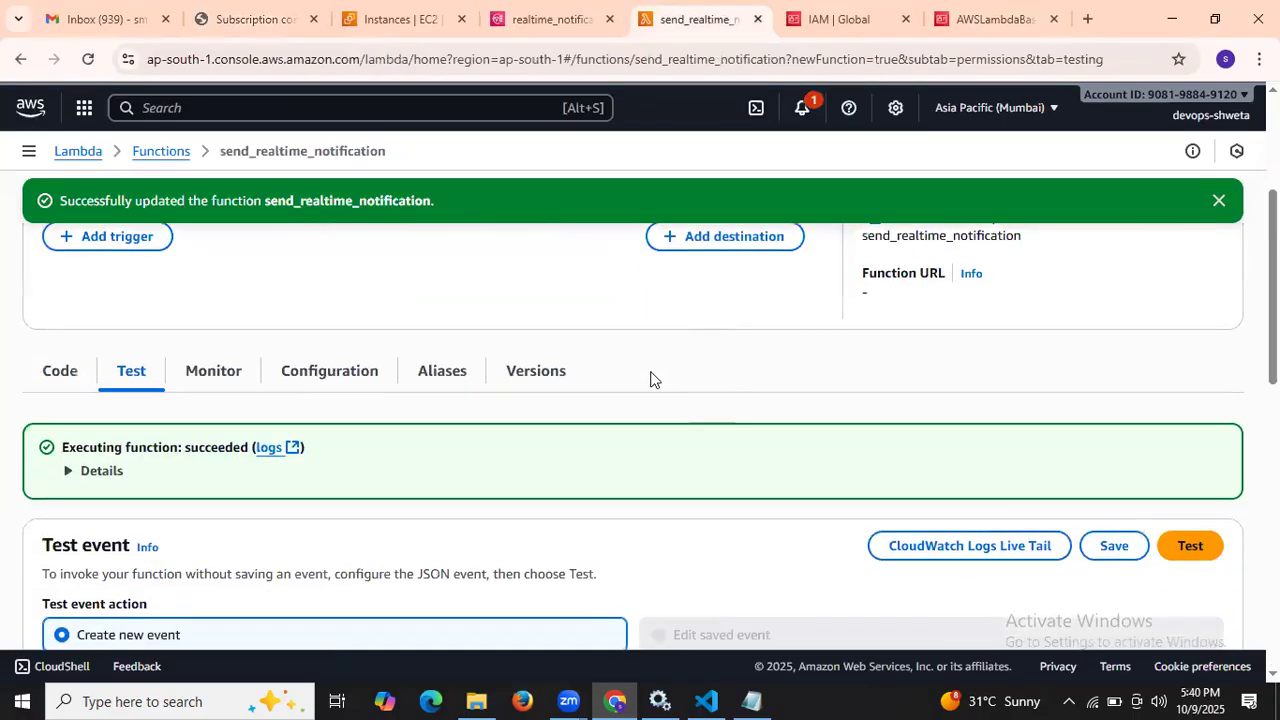
Read the Real-Time Notification email in Gmail and check the realtime_notifications topic and the subscription confirmation page
{"action": "left_click", "coordinate": [110, 18]}
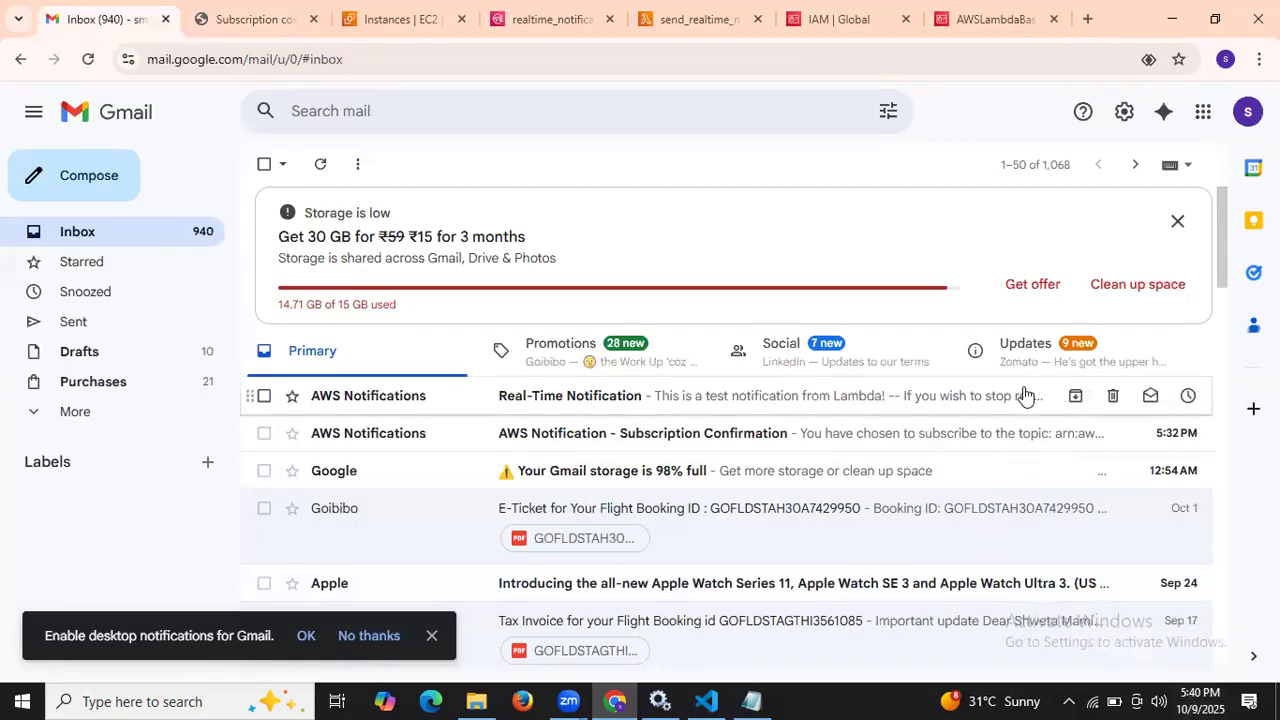
{"action": "left_click", "coordinate": [752, 394]}
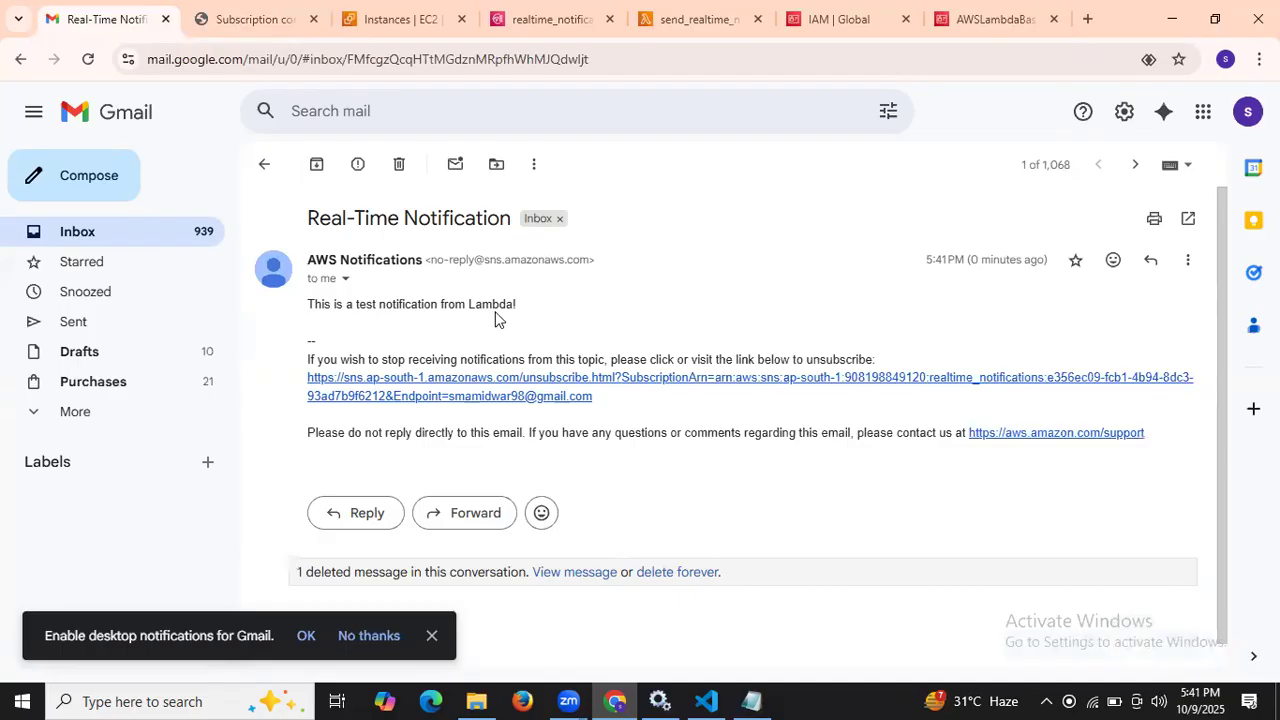
{"action": "left_click", "coordinate": [570, 8]}
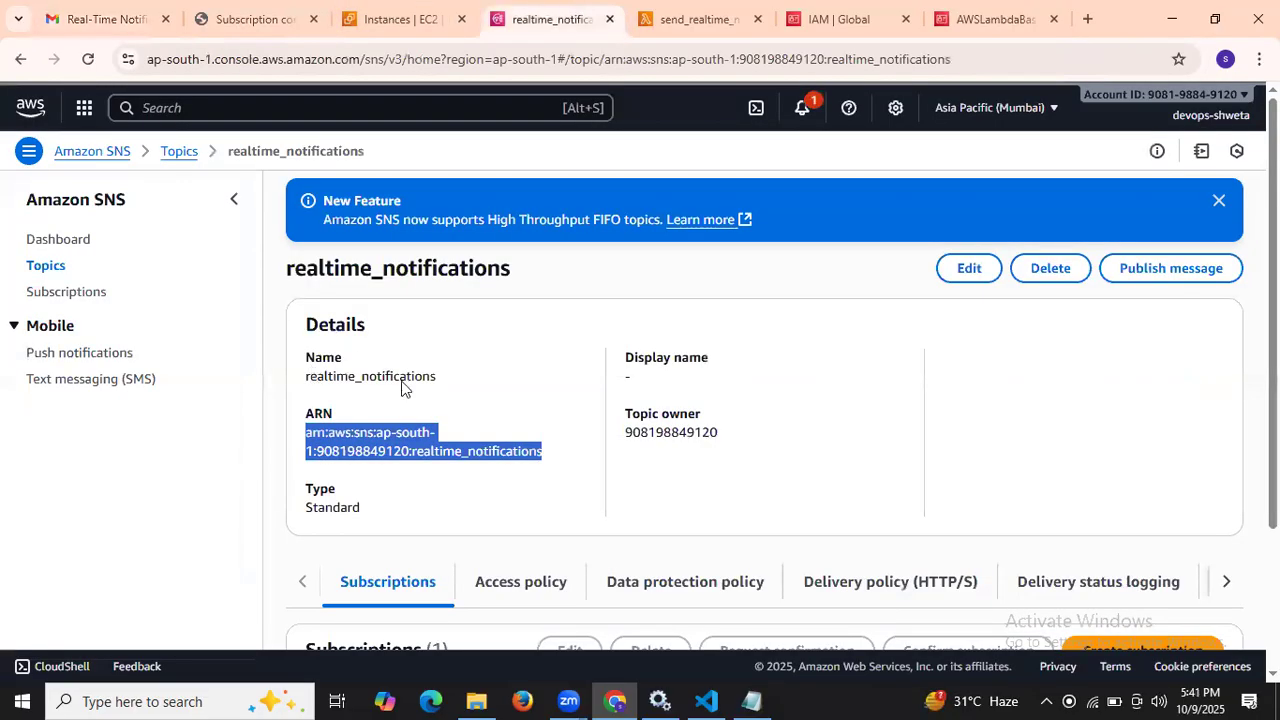
{"action": "left_click", "coordinate": [248, 12]}
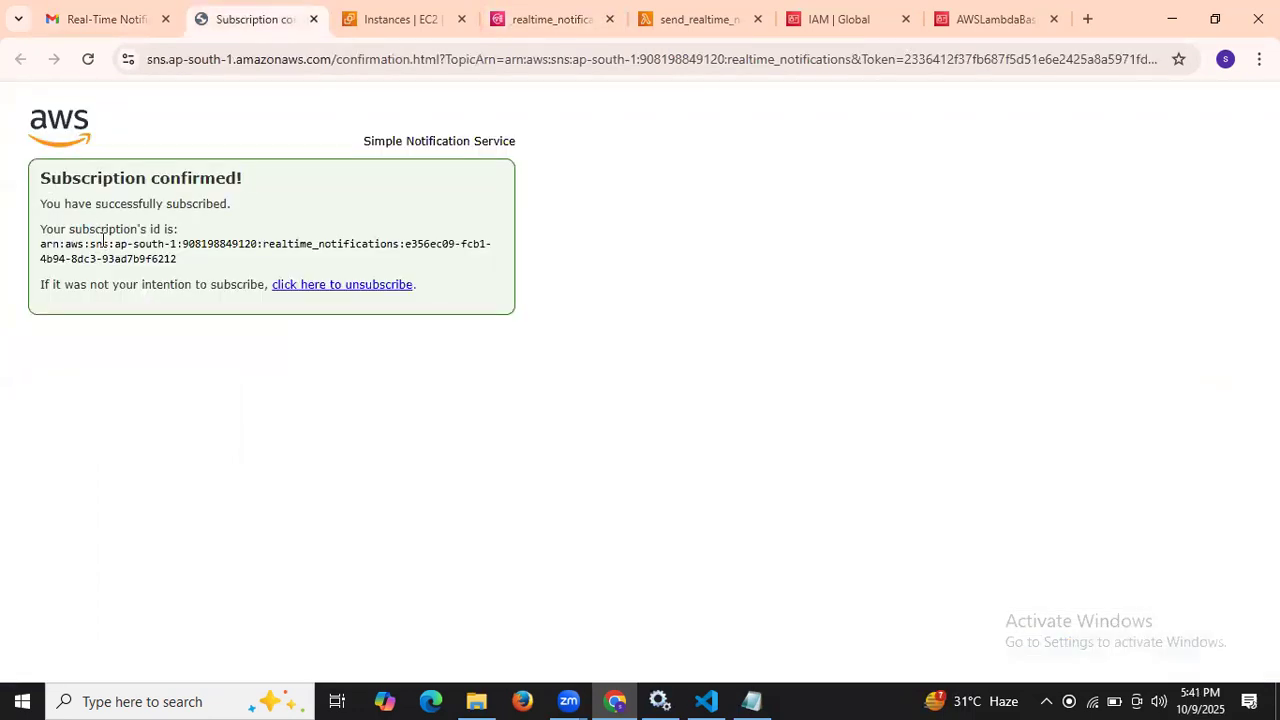
Return to the Real-Time Notification email and unsubscribe from the topic through its unsubscribe link
{"action": "left_click", "coordinate": [101, 12]}
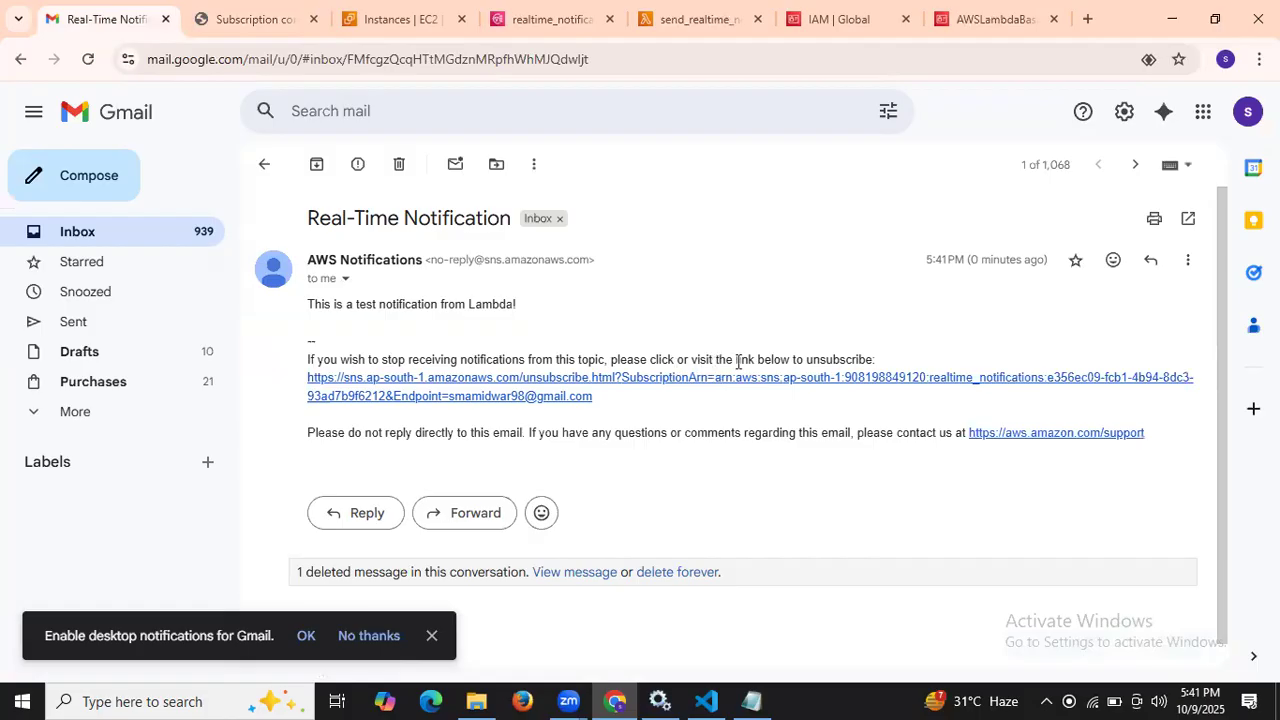
{"action": "left_click", "coordinate": [786, 389]}
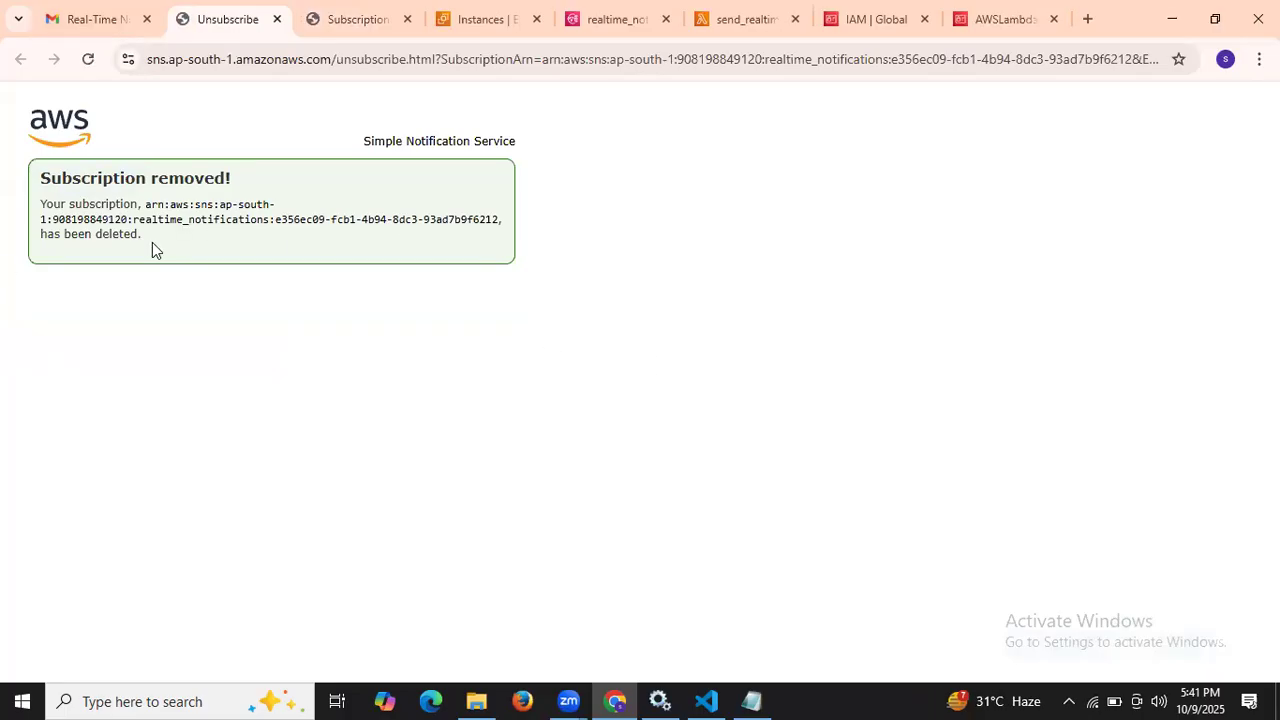
Switch to VS Code and review the guide's Step 2 "Set Up SNS Subscriptions", its confirmation instruction and the topic title
{"action": "left_click", "coordinate": [706, 701]}
{"action": "scroll", "coordinate": [670, 397], "scroll_direction": "up", "scroll_amount": 15}
{"action": "scroll", "coordinate": [670, 397], "scroll_direction": "up", "scroll_amount": 2}
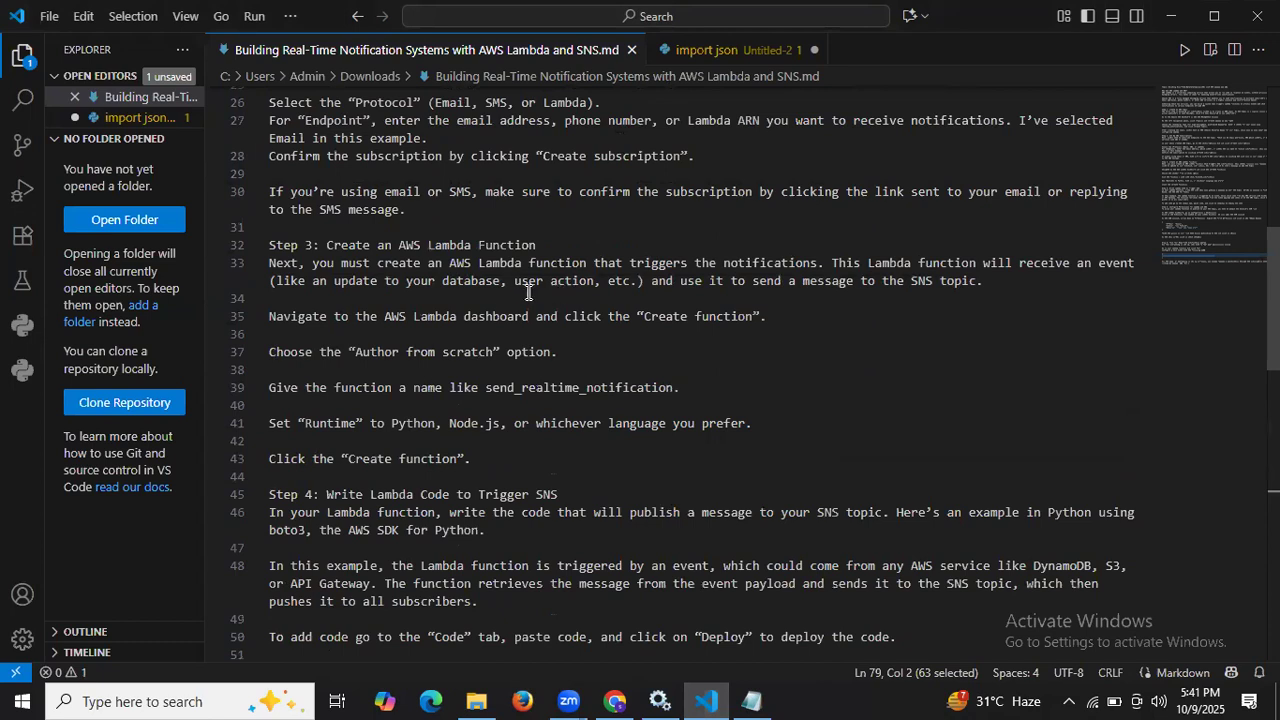
{"action": "scroll", "coordinate": [529, 293], "scroll_direction": "up", "scroll_amount": 3}
{"action": "scroll", "coordinate": [484, 251], "scroll_direction": "up", "scroll_amount": 2}
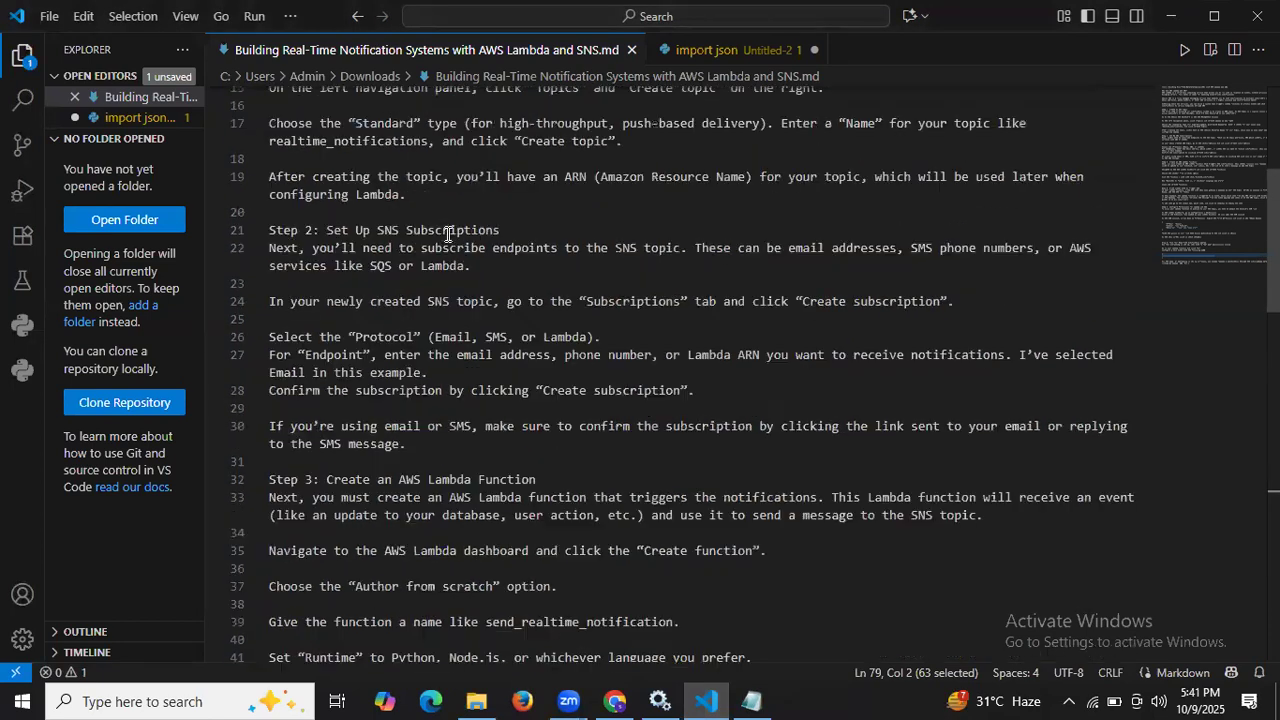
{"action": "left_click", "coordinate": [337, 229]}
{"action": "key", "text": "shift+End"}
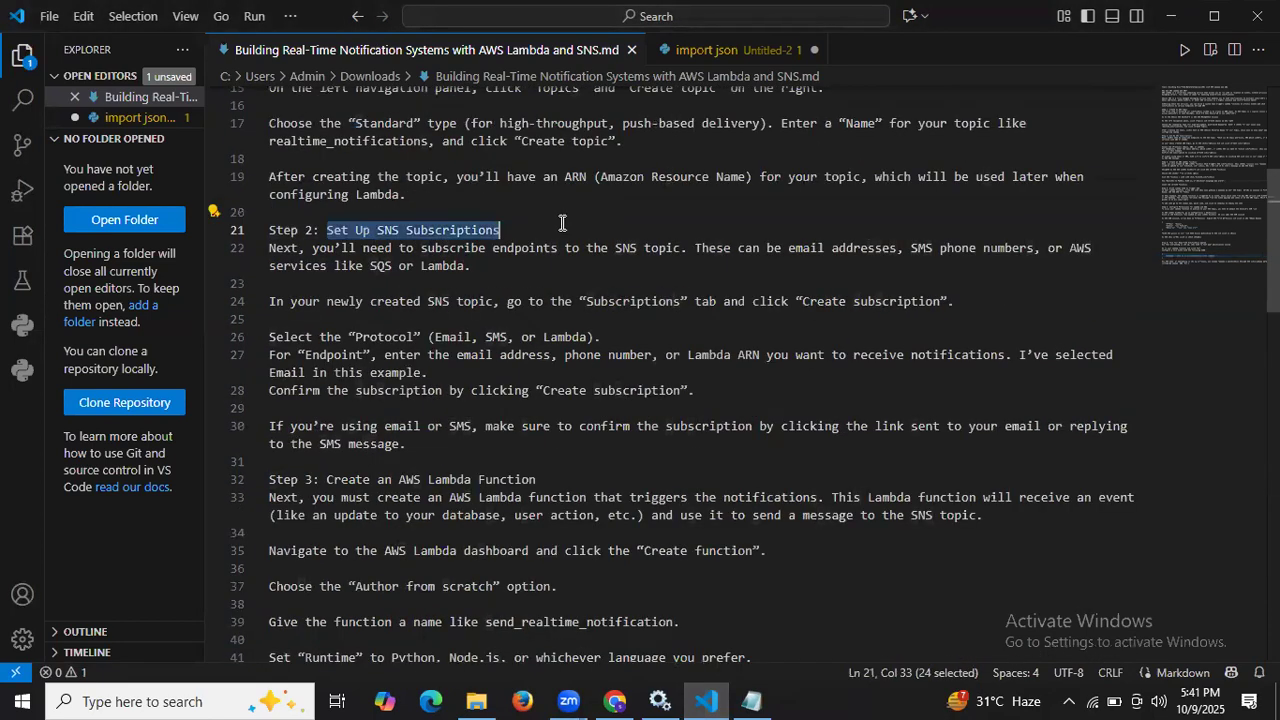
{"action": "left_click_drag", "start_coordinate": [270, 390], "coordinate": [695, 402]}
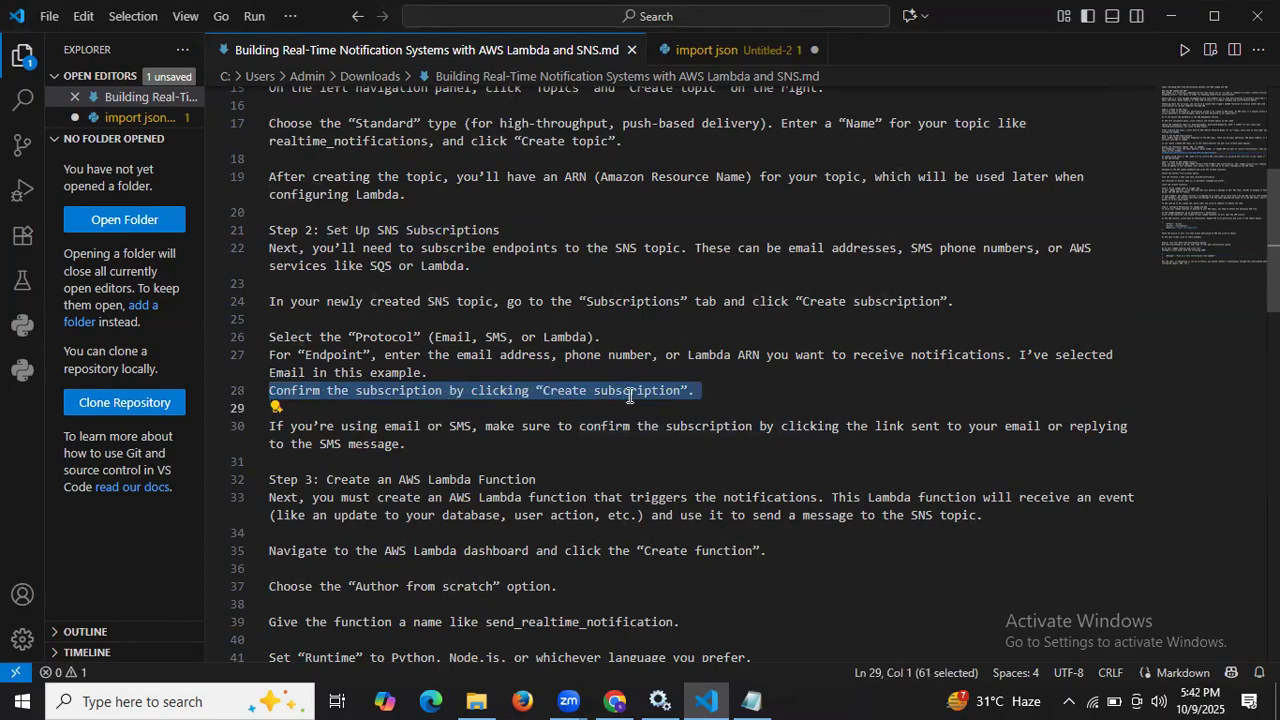
{"action": "scroll", "coordinate": [629, 396], "scroll_direction": "up", "scroll_amount": 6}
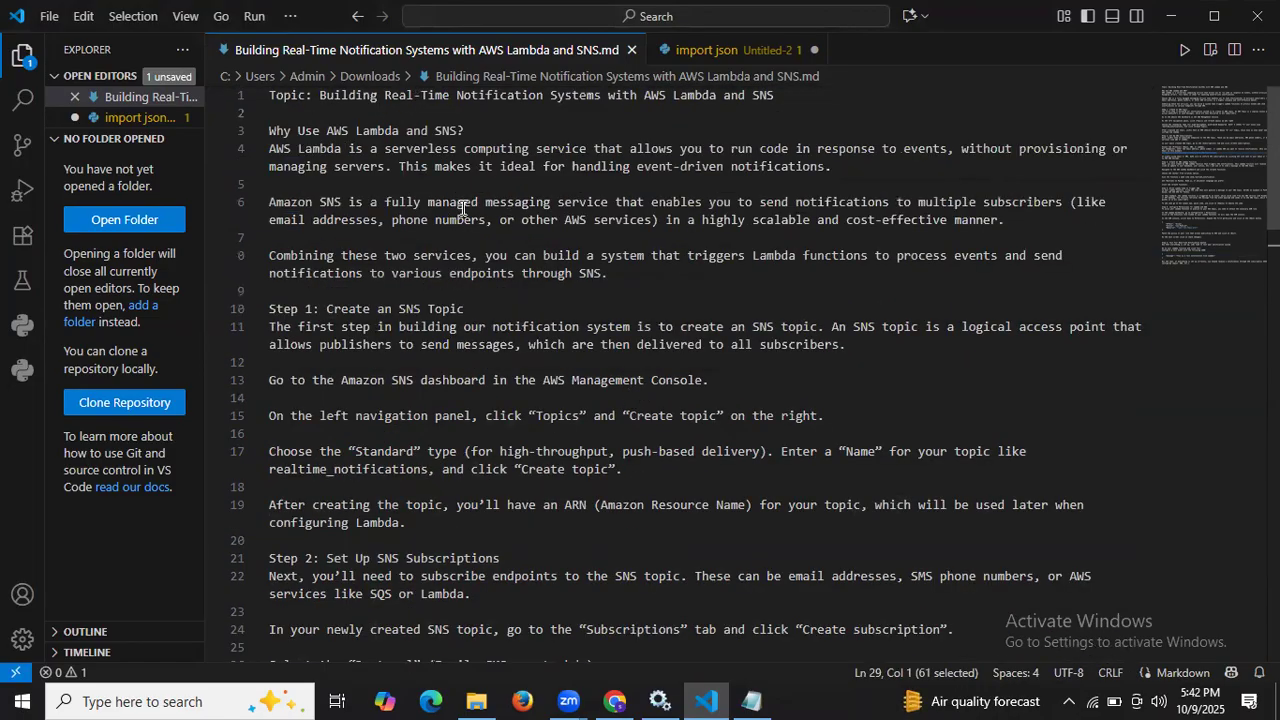
{"action": "left_click_drag", "start_coordinate": [321, 97], "coordinate": [569, 111]}
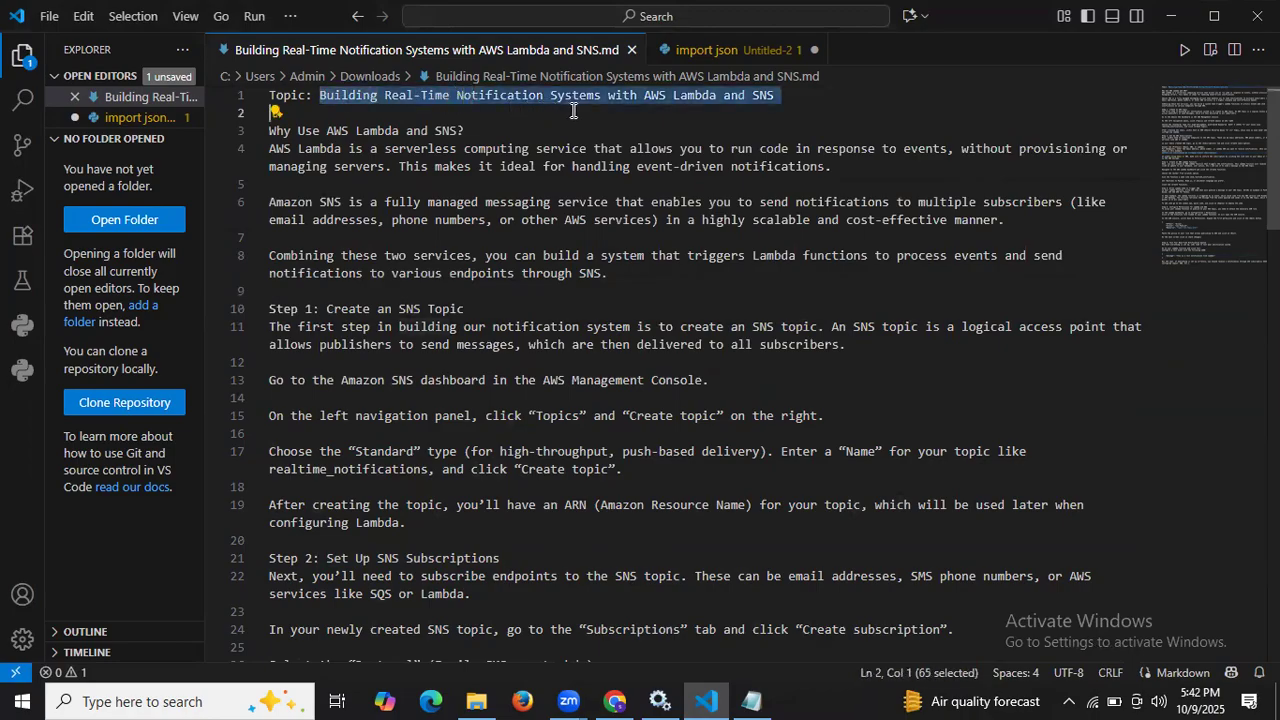